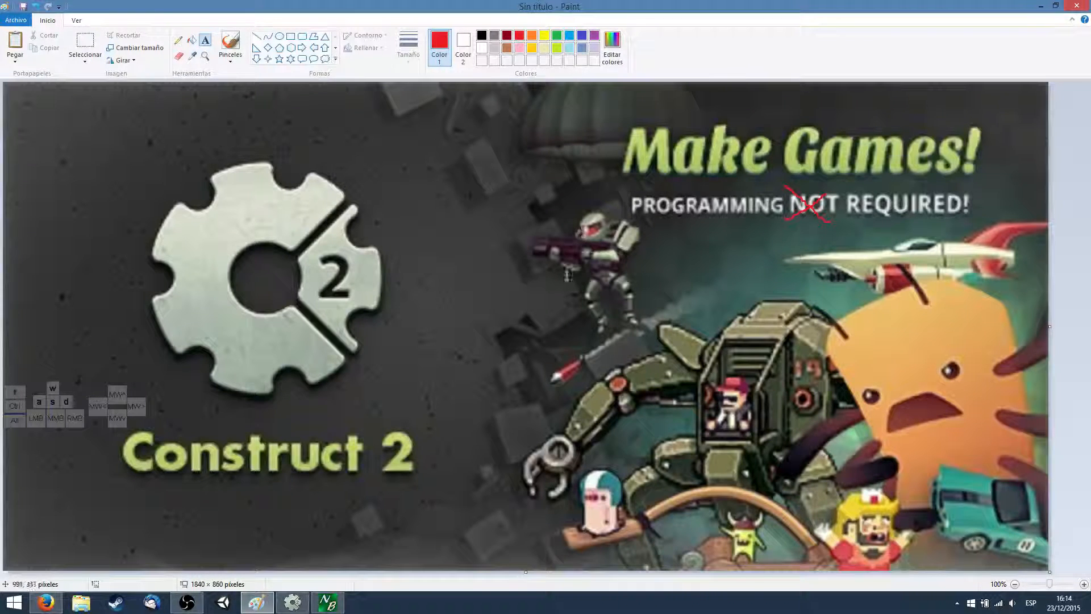
- Add the red text "Event based programming" below the crossed-out slogan, widening the text box so it fits on one line
click(566, 255)
text(Event)
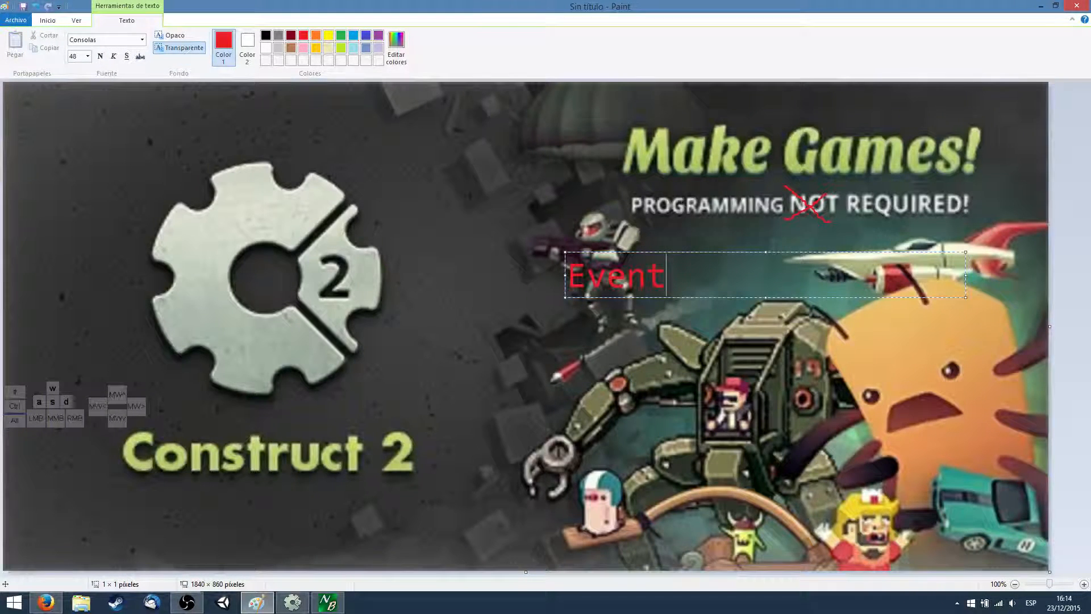
text( programming)
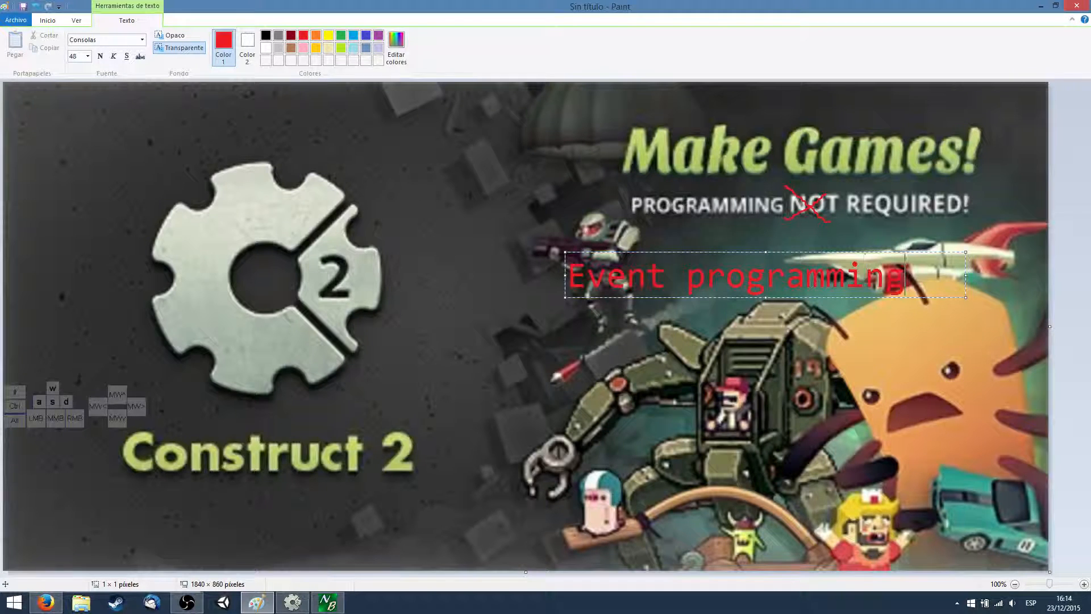
drag(905, 277, 715, 278)
text(or)
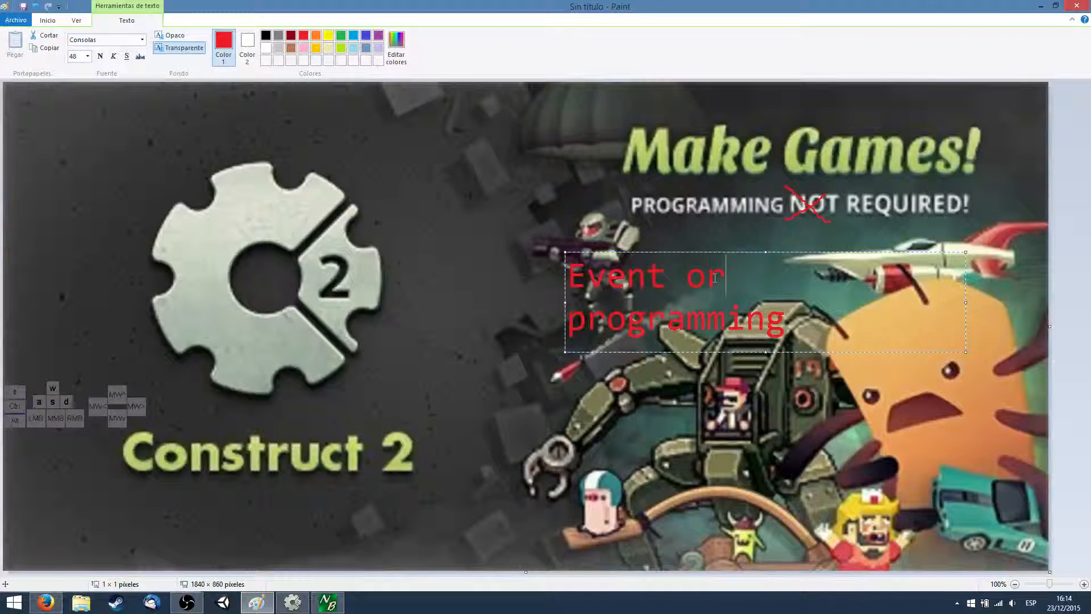
key(BackSpace)
key(BackSpace)
text(based)
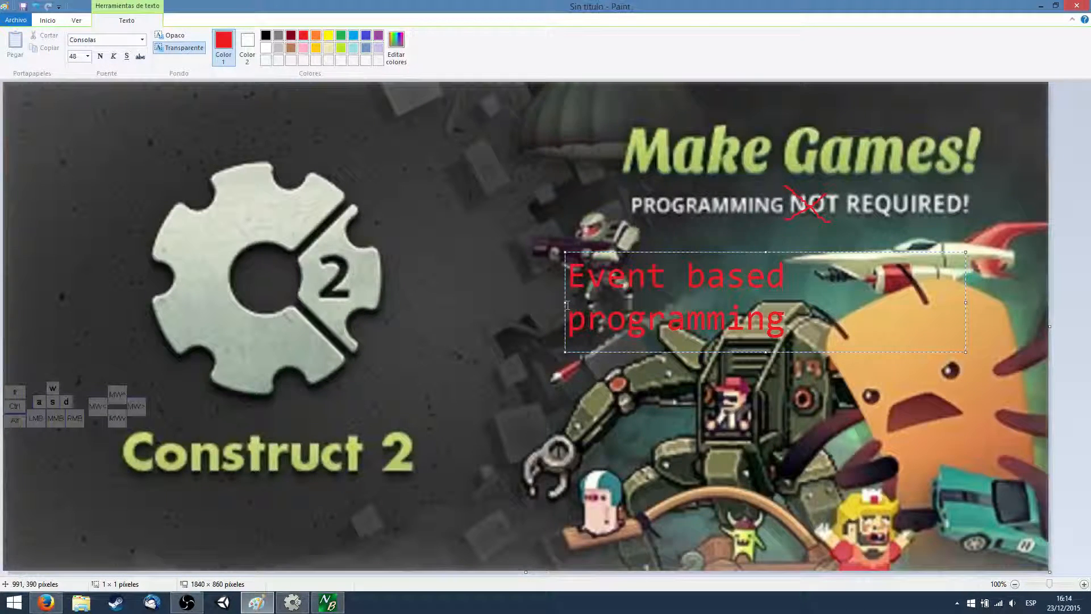
drag(566, 304, 464, 304)
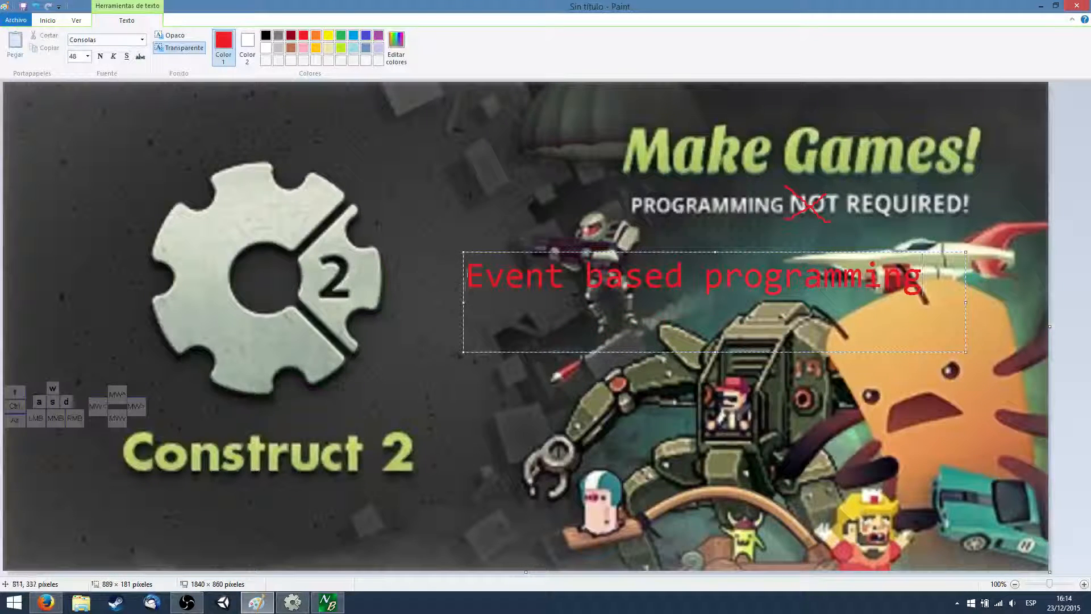
- Turn the text into a dashed list by prefixing the line with "- " and adding "- Quick look" above it
text(-)
key(Home)
key(Return)
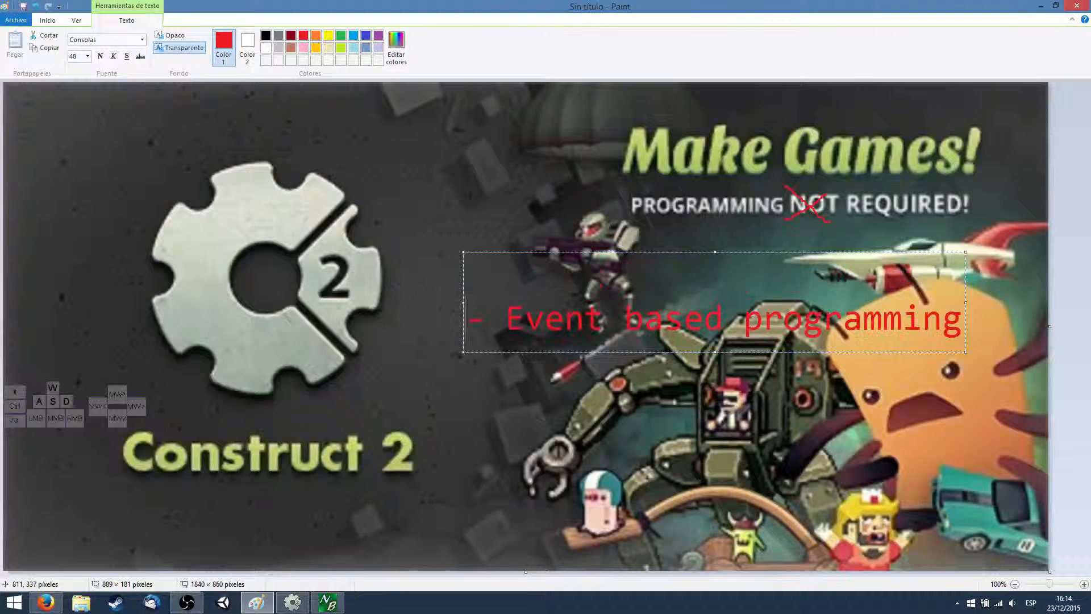
key(Up)
text(- Q)
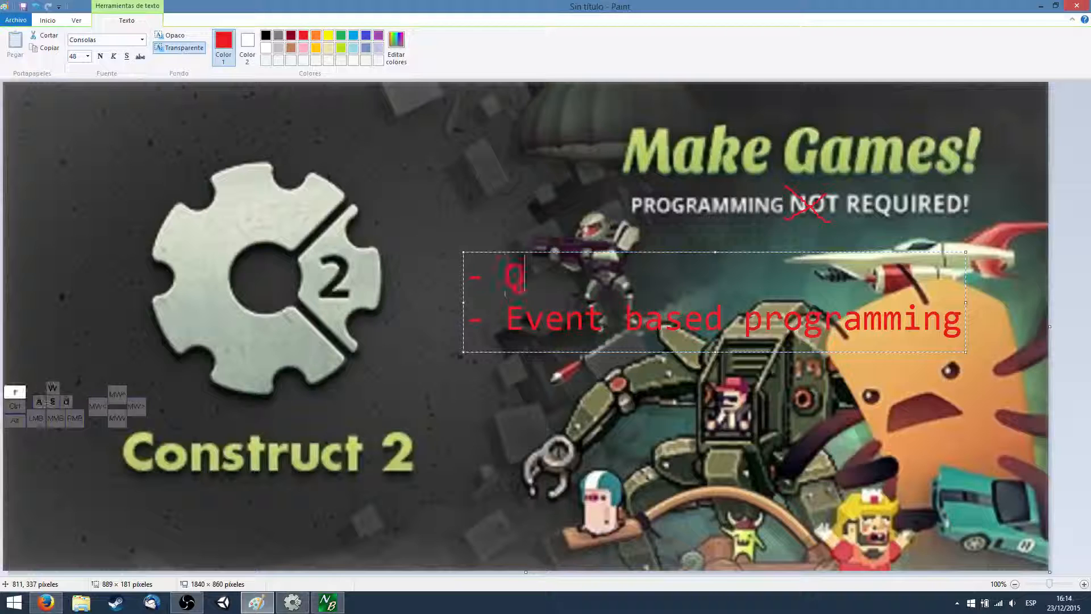
text(uick look)
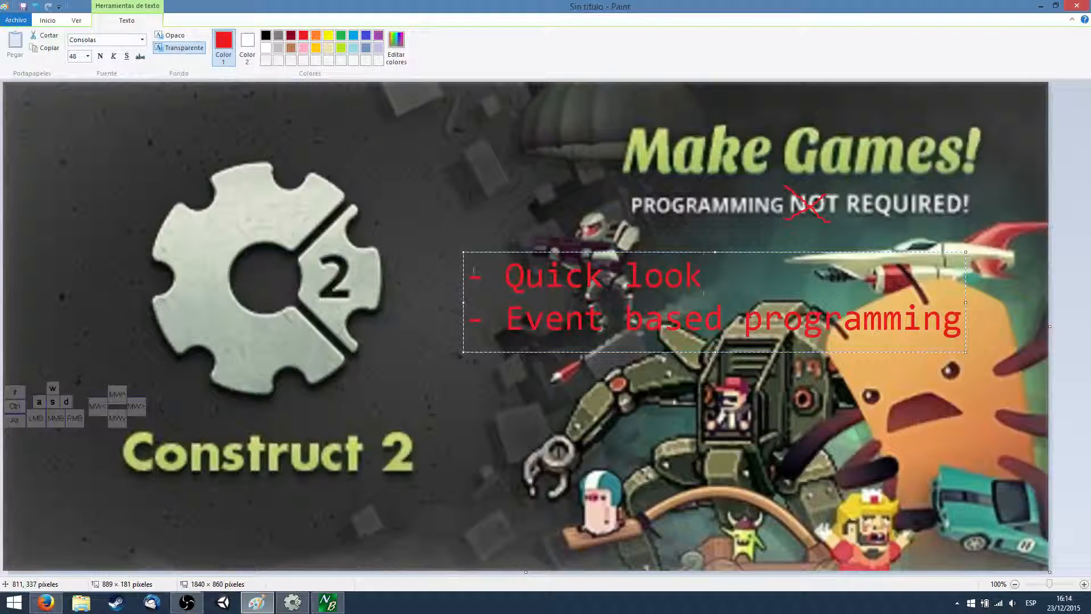
click(419, 162)
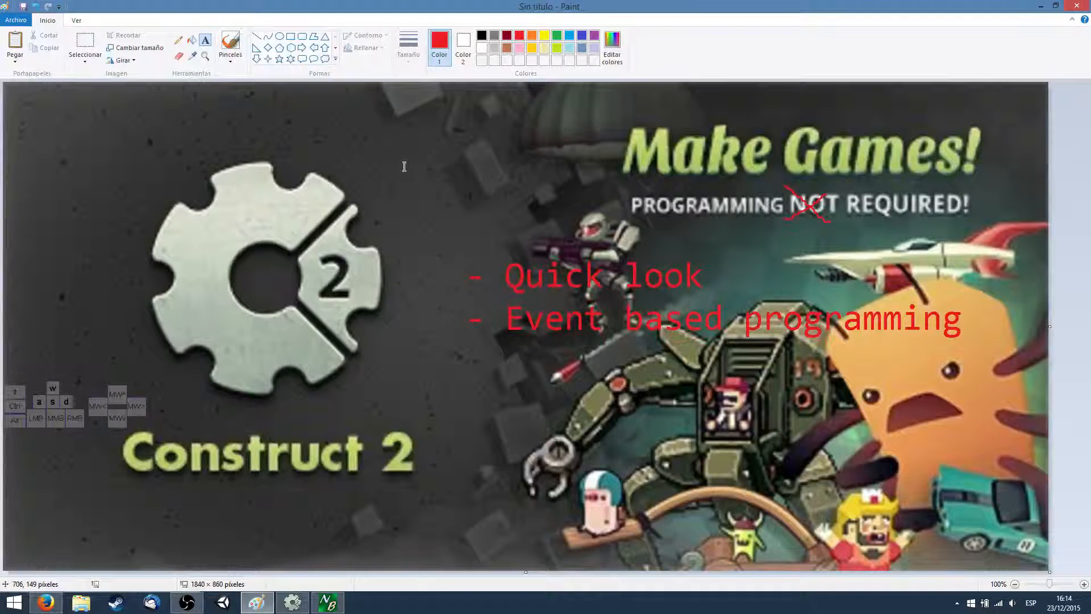
- Switch to Construct 2 and create a new project from the "New empty project" template
click(292, 602)
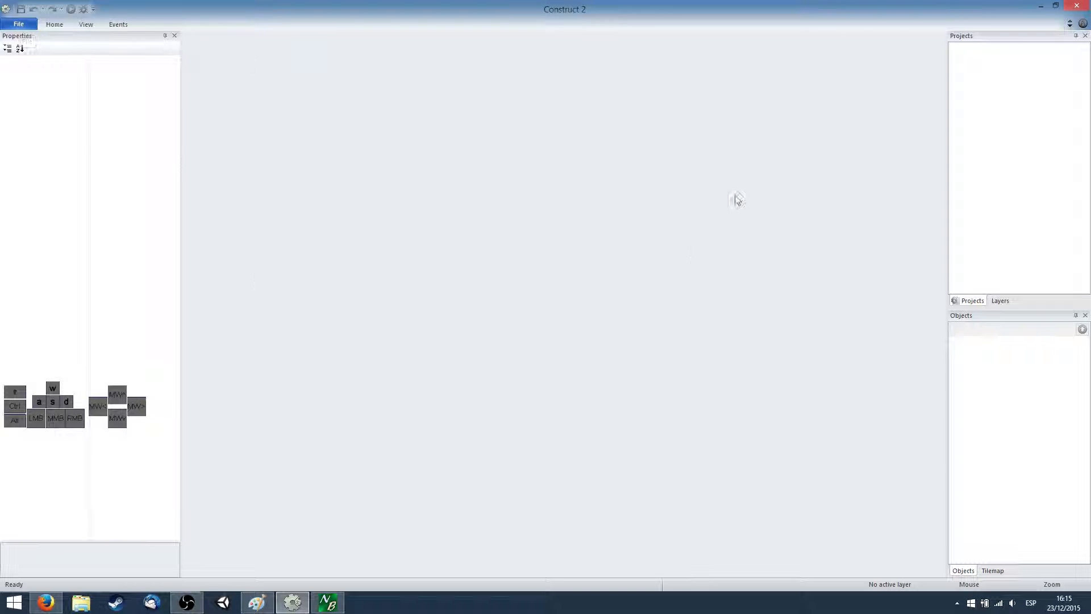
click(17, 26)
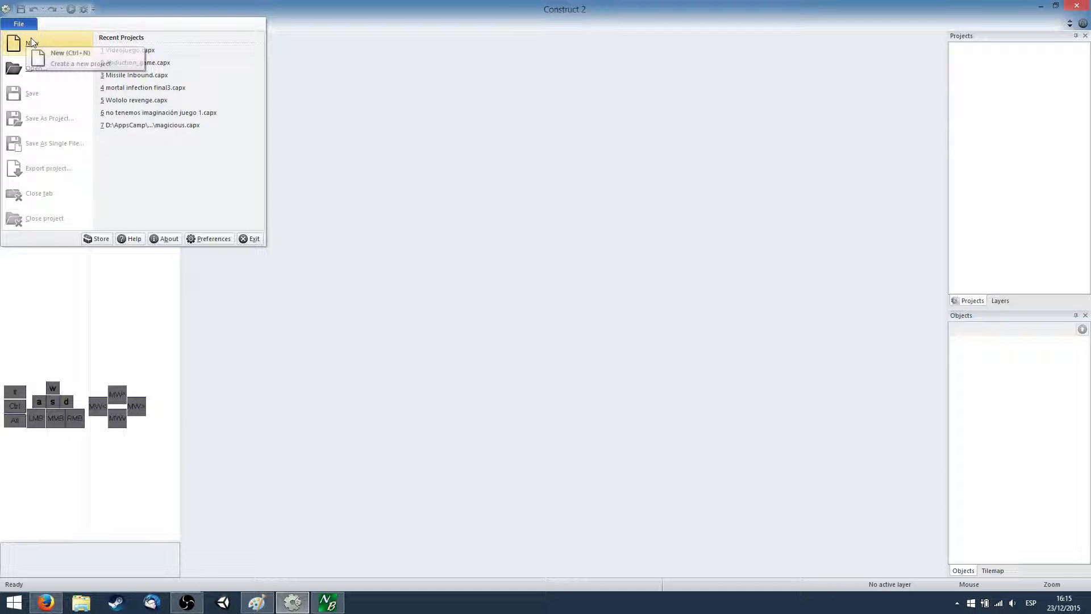
click(33, 41)
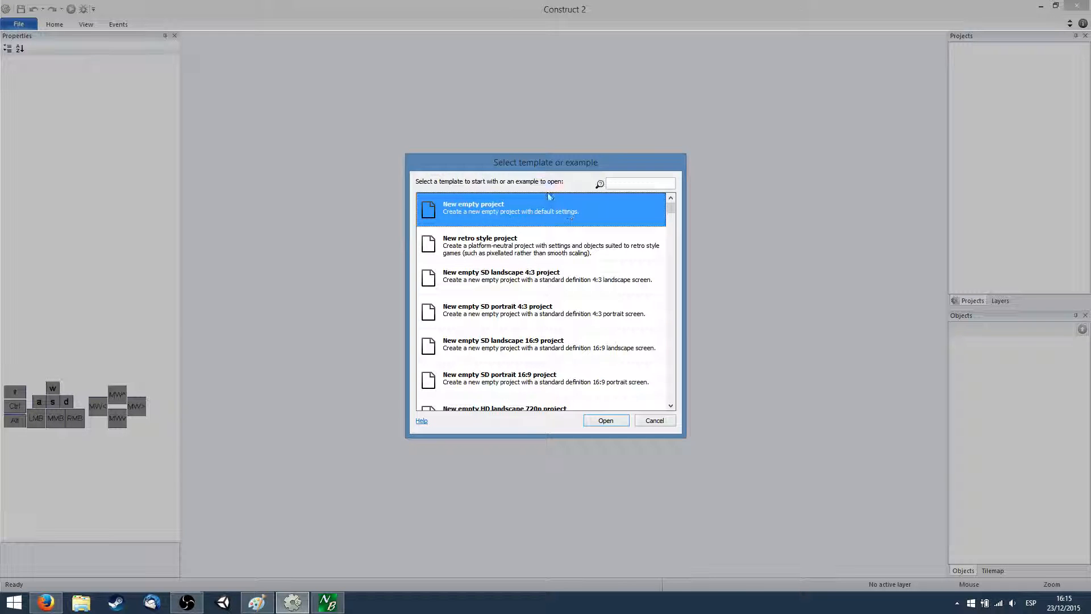
click(613, 422)
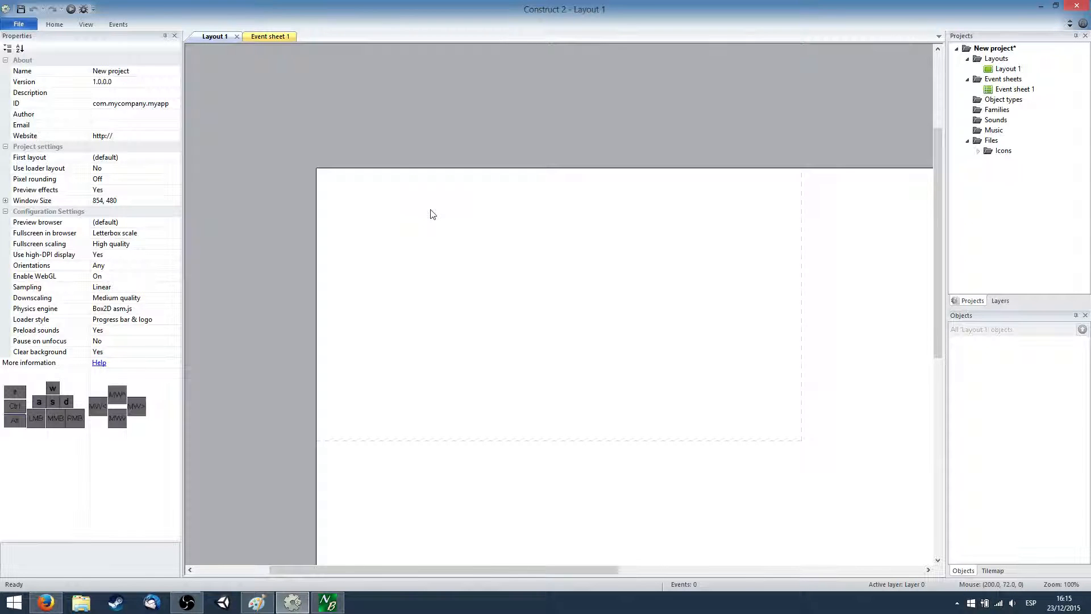
- Examine the layout's full area, its margins and the dashed window outline at different zoom levels
click(642, 222)
alt+scroll(502, 183, down, 1)
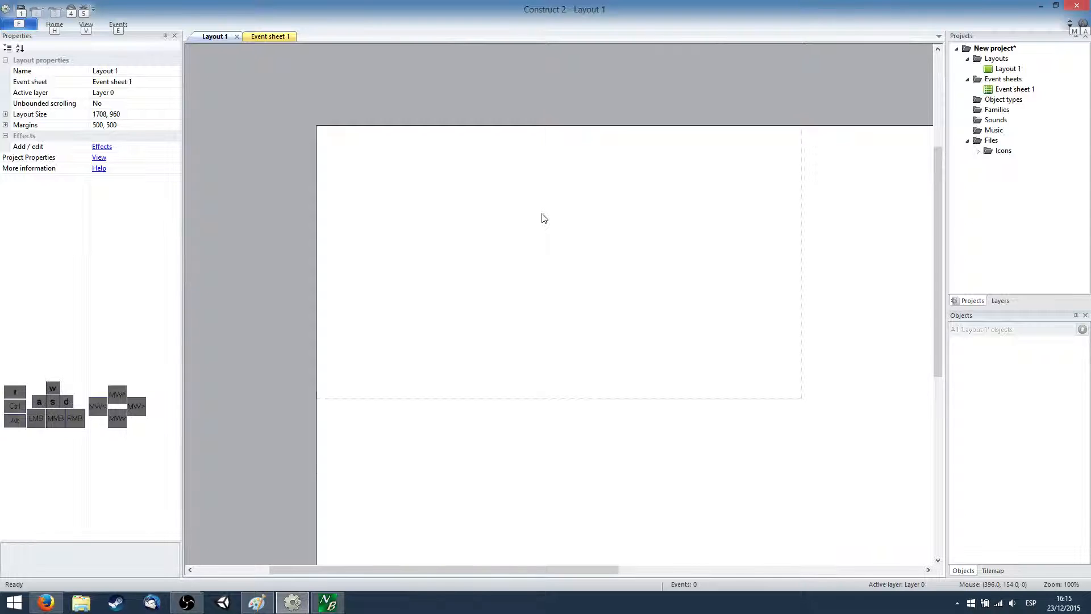
scroll(619, 166, down, 2)
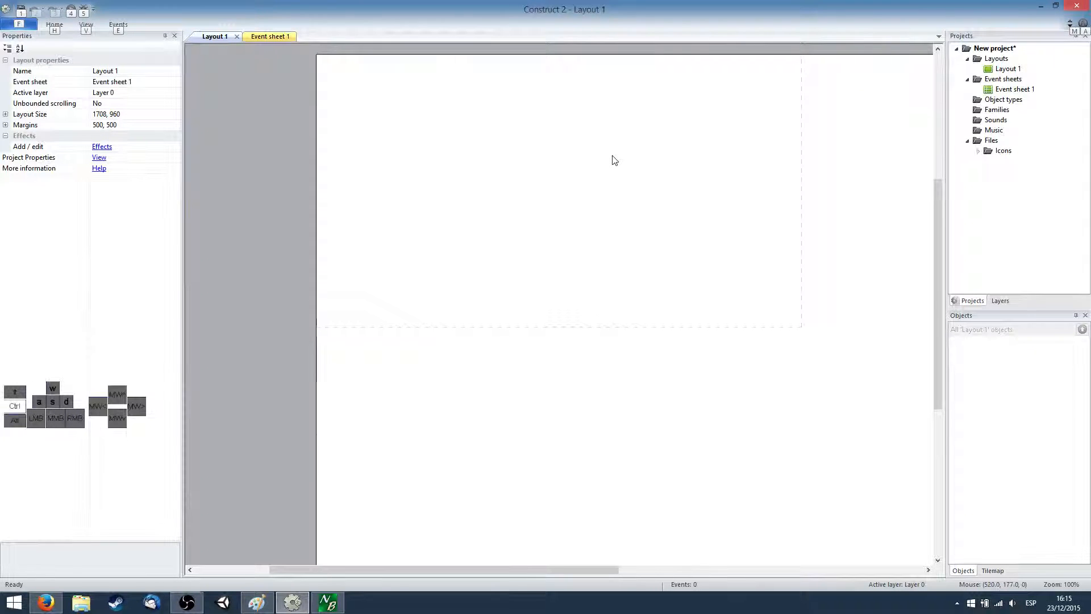
ctrl+scroll(614, 161, down, 5)
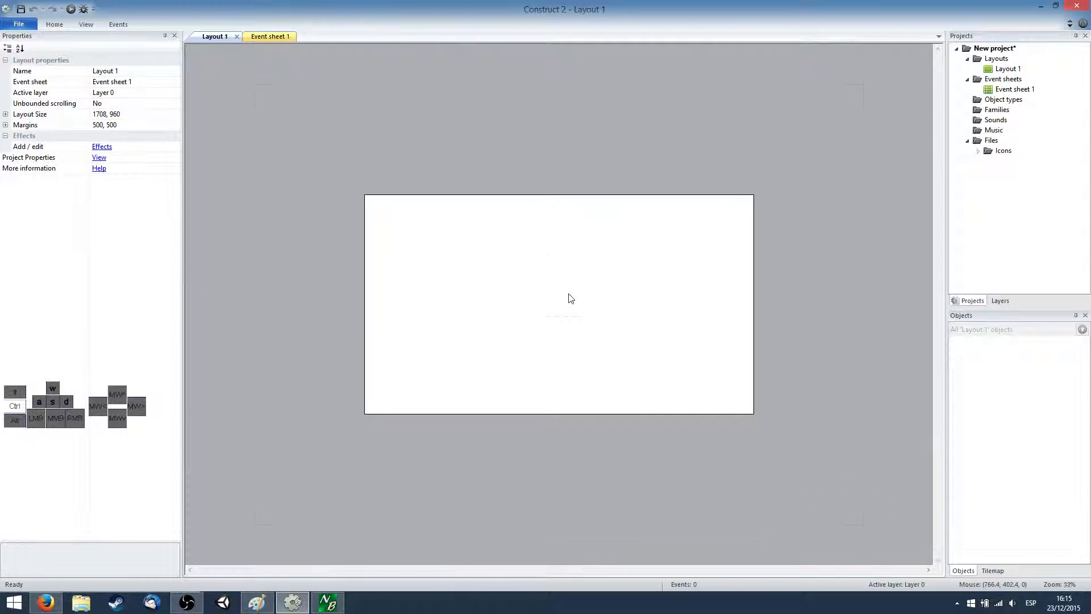
drag(292, 146, 743, 385)
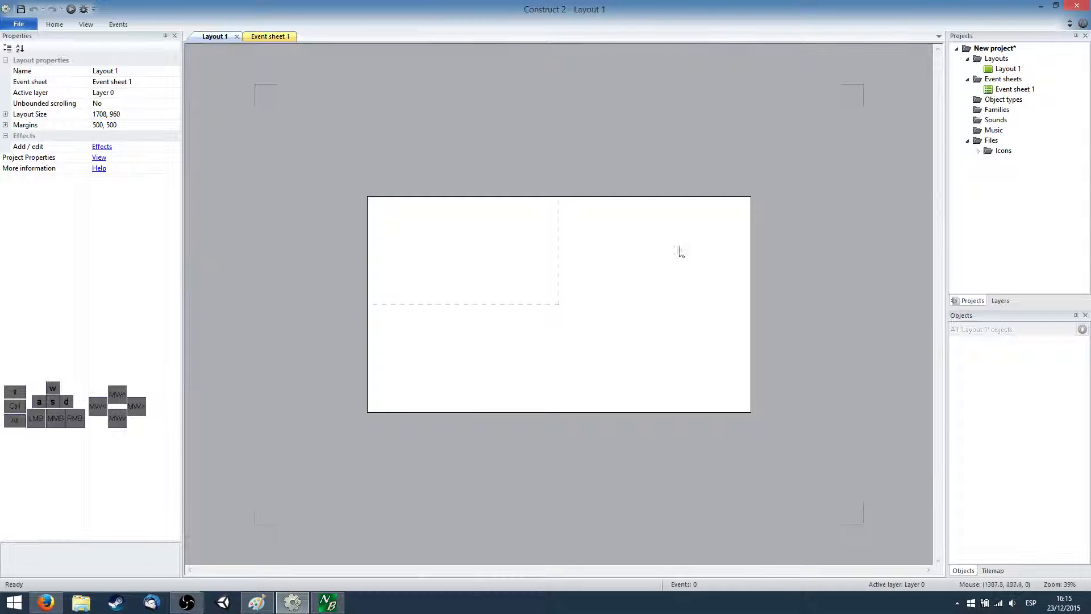
ctrl+scroll(681, 252, up, 7)
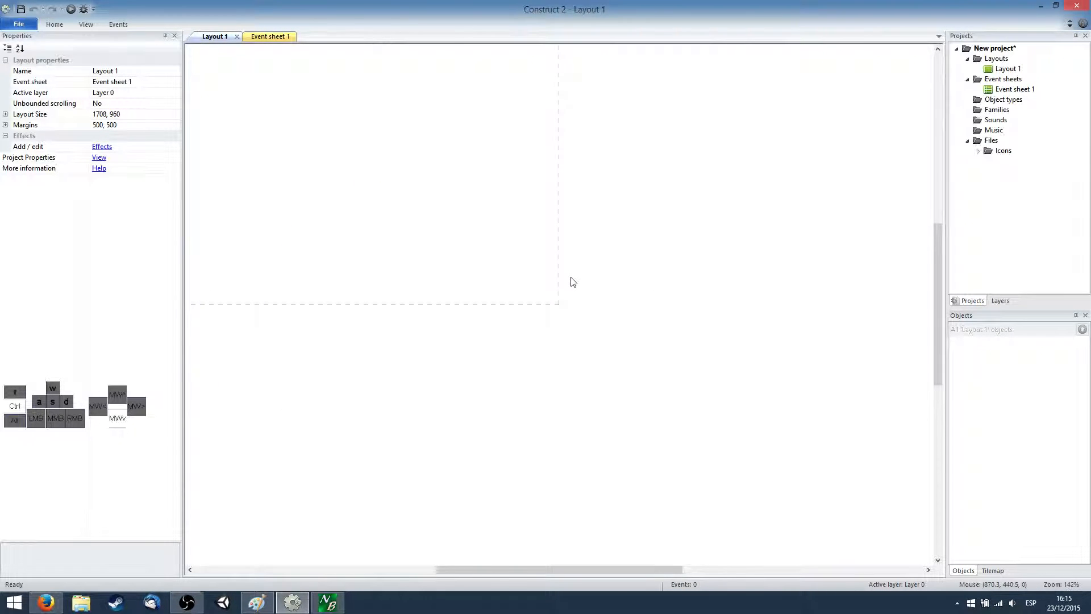
ctrl+scroll(573, 282, down, 5)
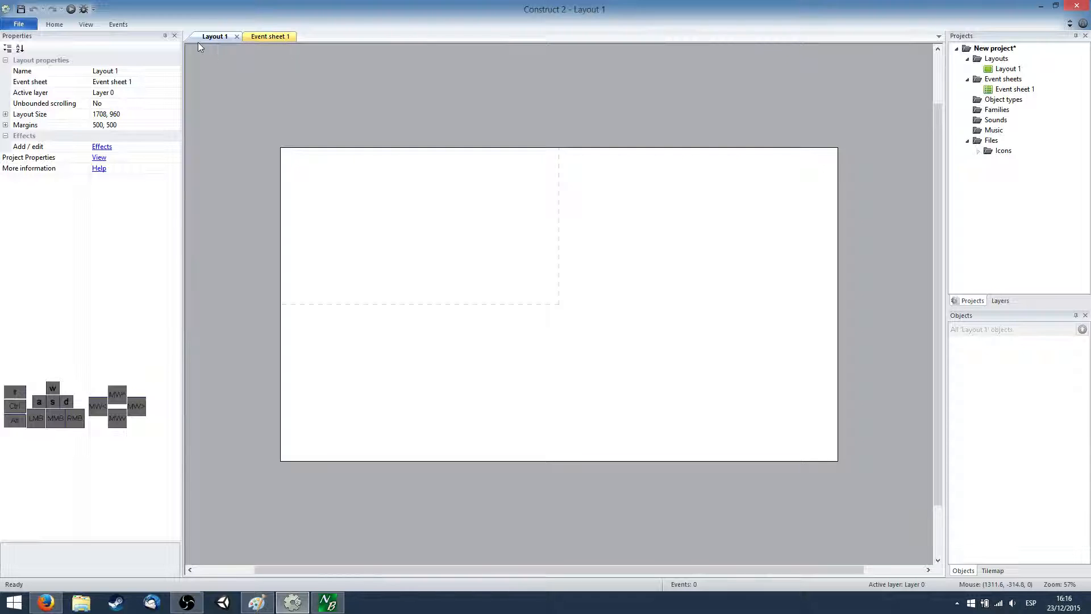
- Magnify the screen to view Event sheet 1, and return to Layout 1 at normal magnification
key(super+plus)
key(super+plus)
key(super+plus)
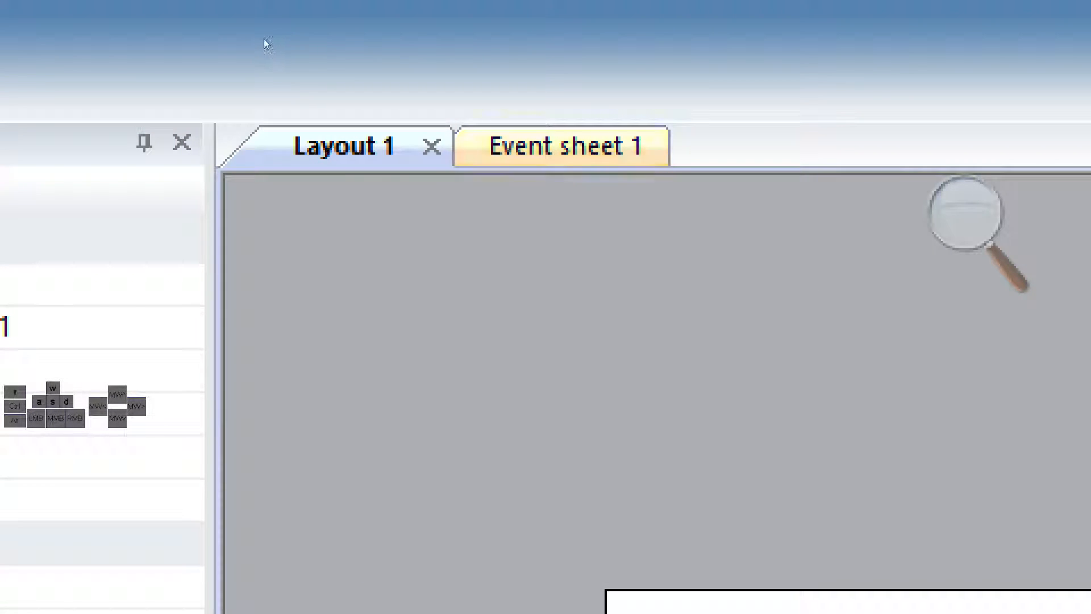
click(258, 32)
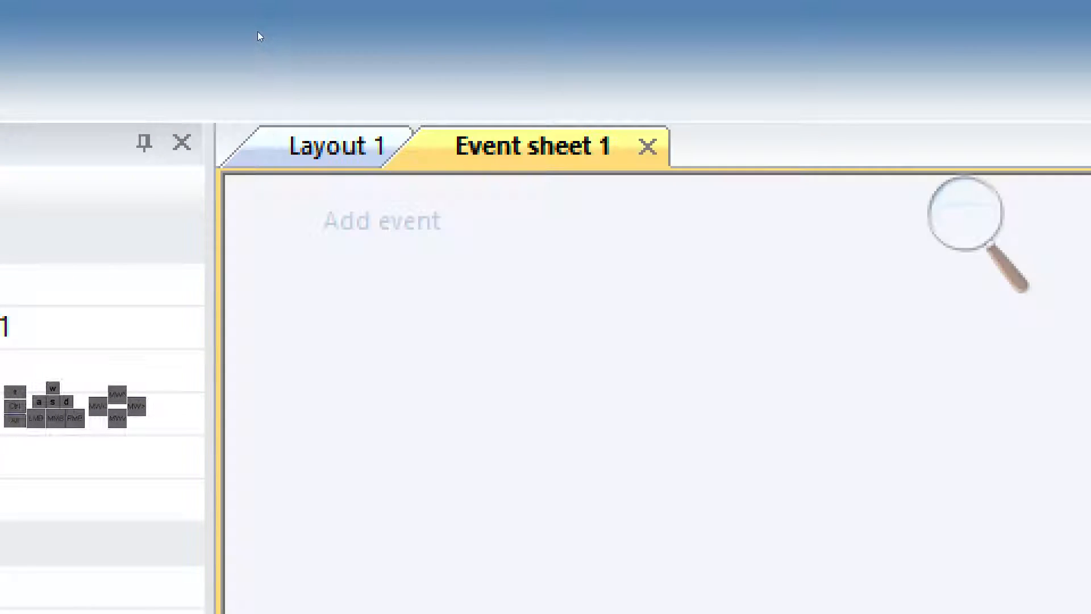
click(208, 36)
key(super+minus)
key(super+minus)
key(super+minus)
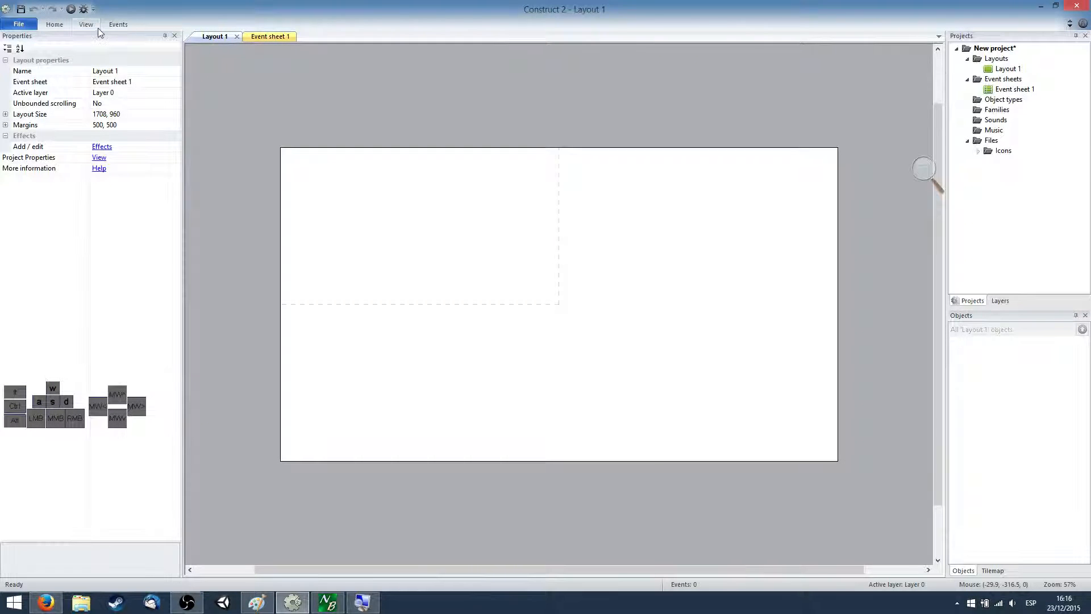
- Examine the ribbon's general, display and event commands, including the bar visibility and grid options
click(52, 25)
click(84, 28)
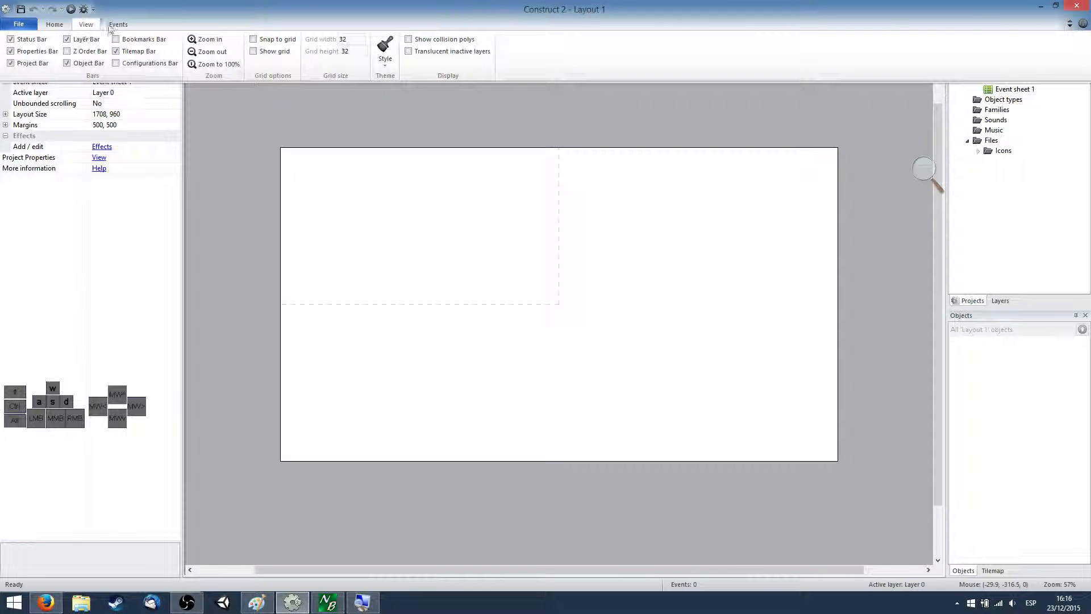
click(109, 27)
click(86, 26)
click(57, 28)
click(90, 27)
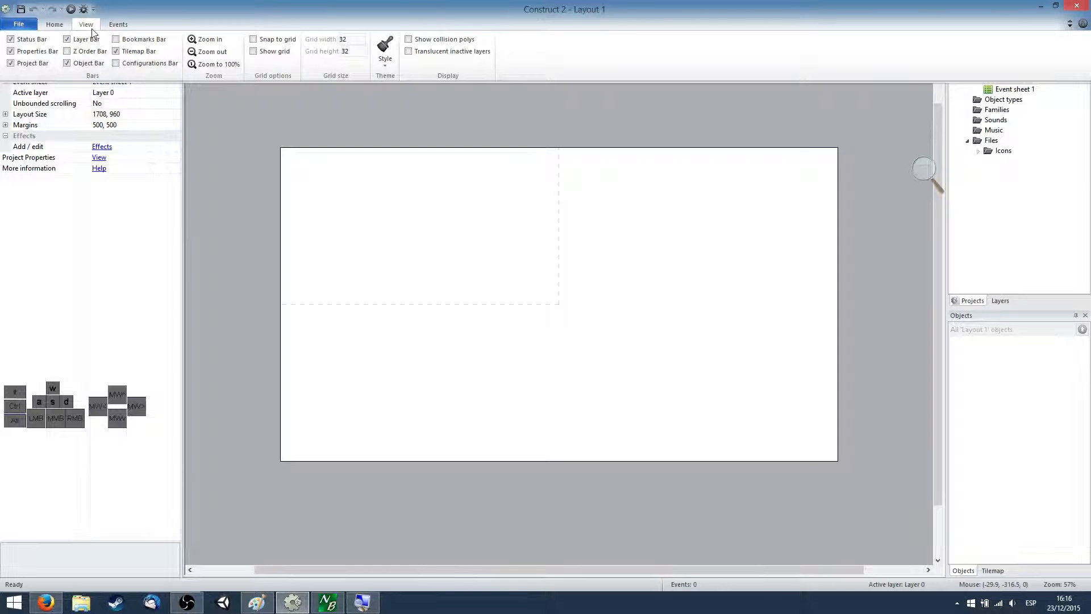
click(56, 25)
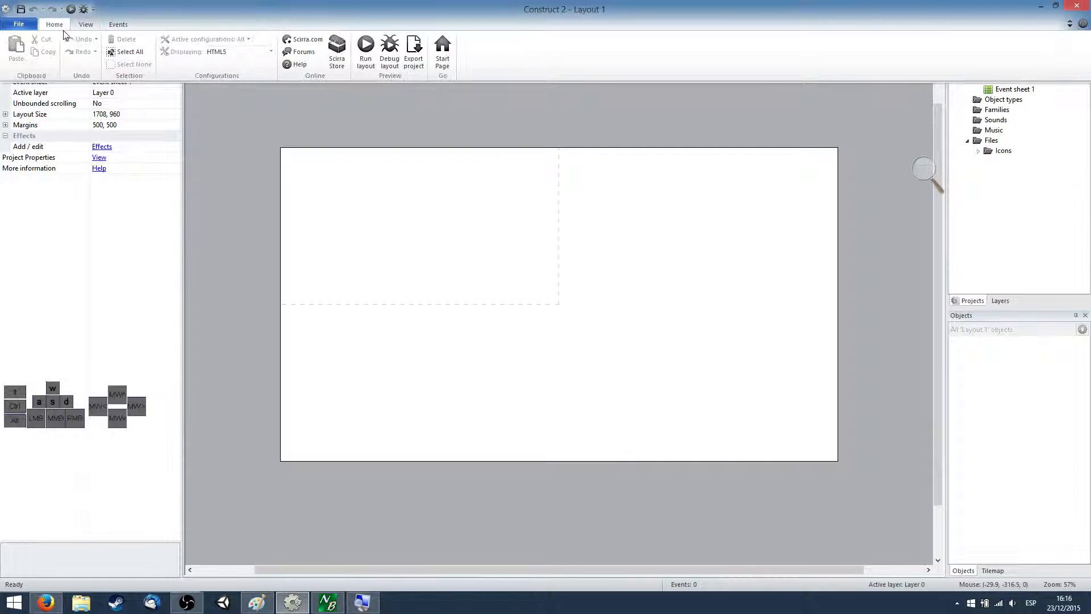
click(89, 25)
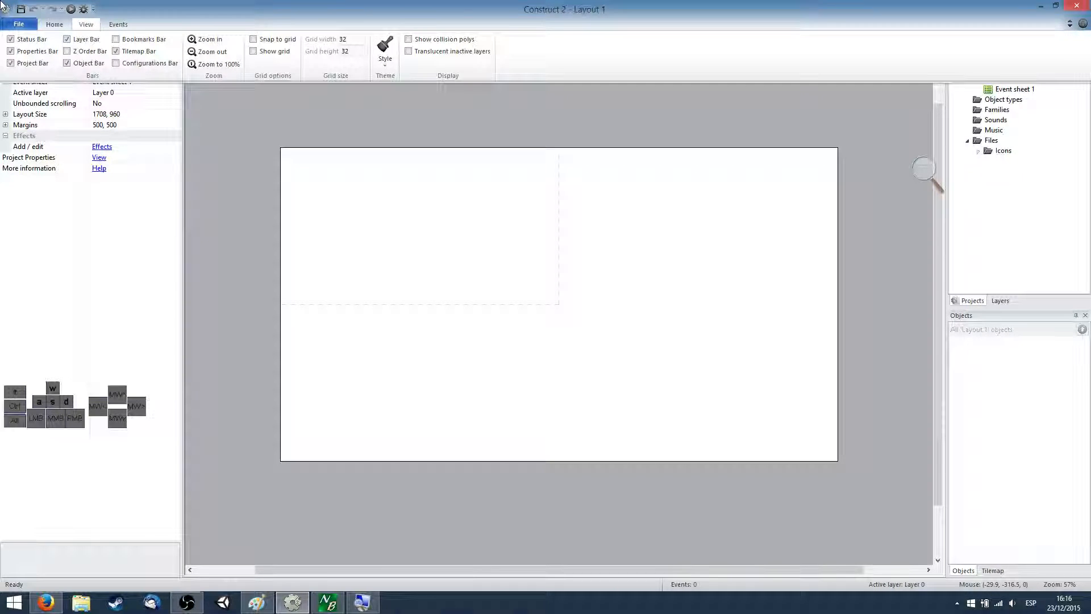
key(super)
key(super)
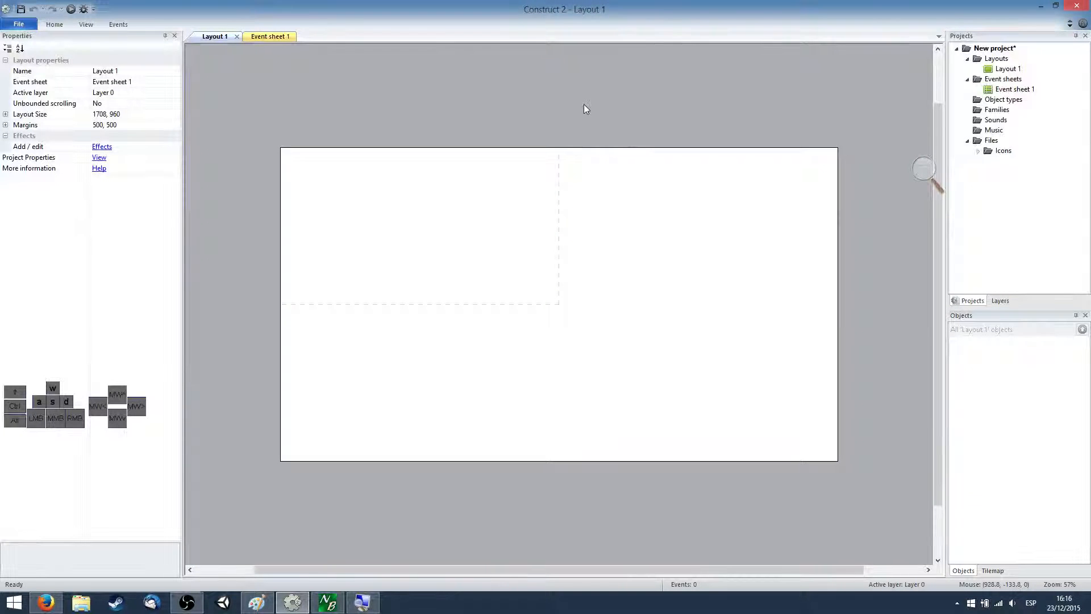
- Hide the Status Bar, Project Bar and Layer Bar
click(73, 20)
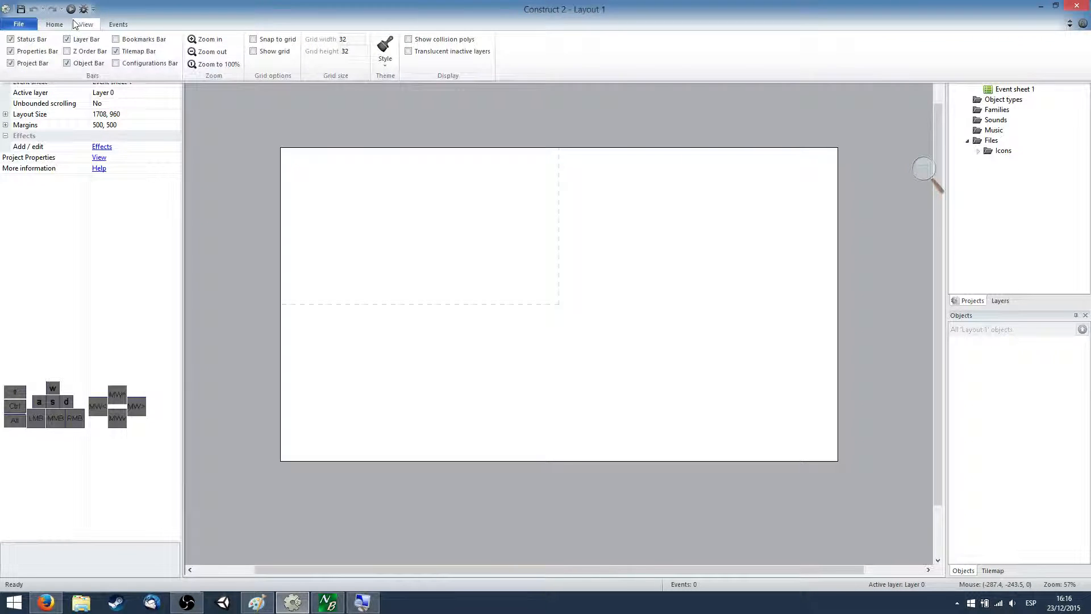
click(30, 38)
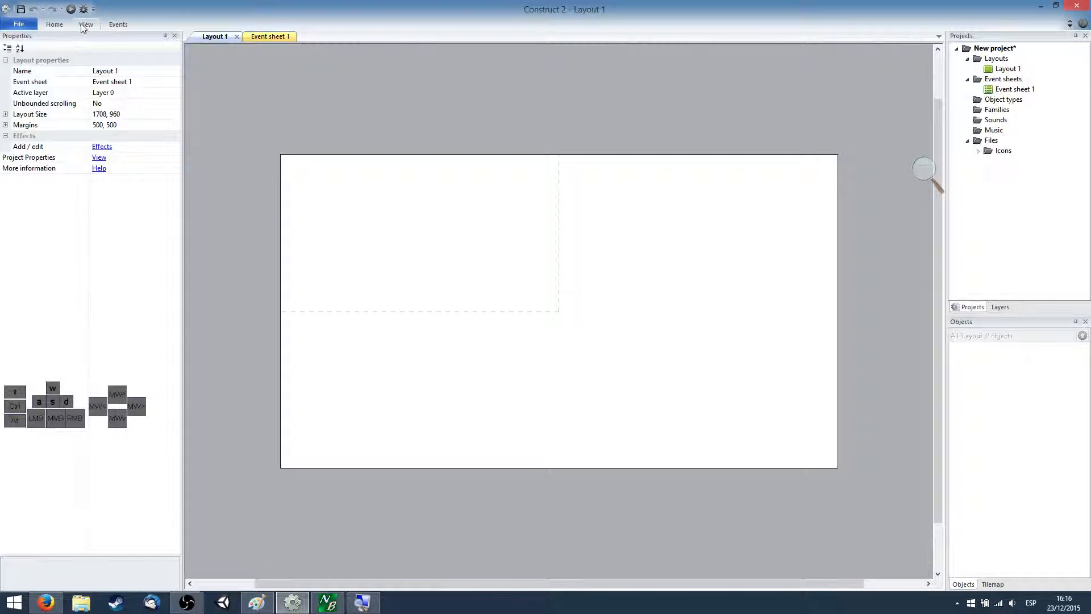
click(85, 24)
click(44, 67)
click(88, 24)
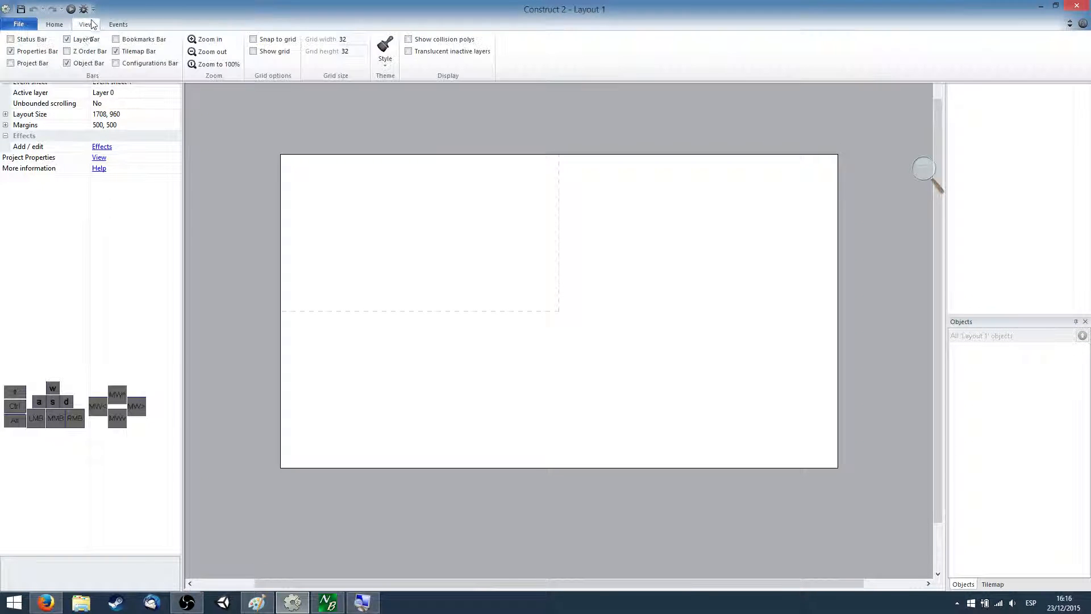
click(84, 38)
- Hide the Object, Tilemap and Properties bars, and show the Status Bar again
click(83, 26)
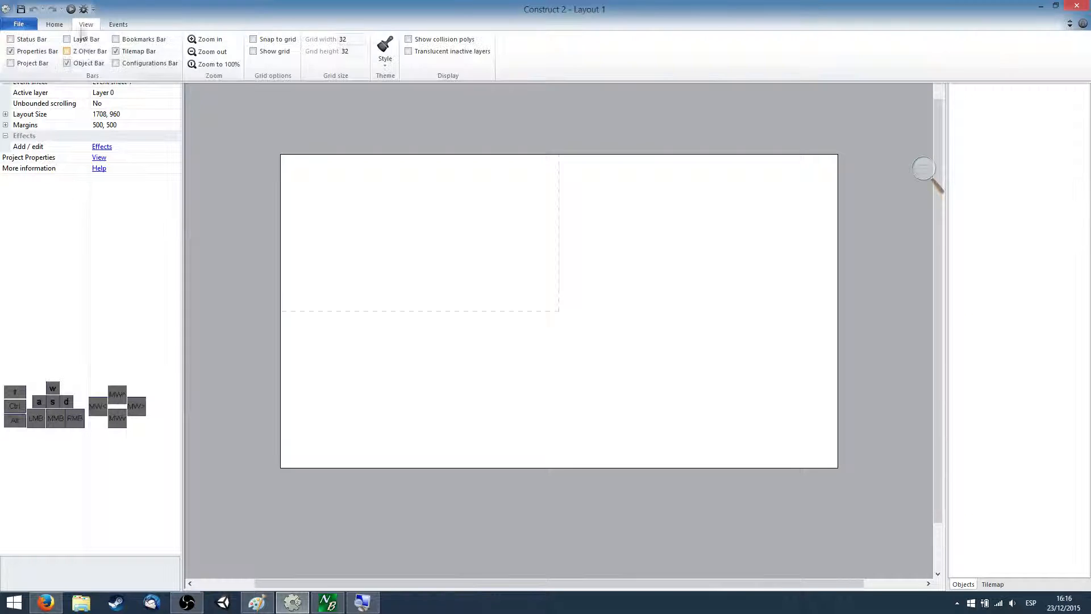
click(86, 63)
click(84, 24)
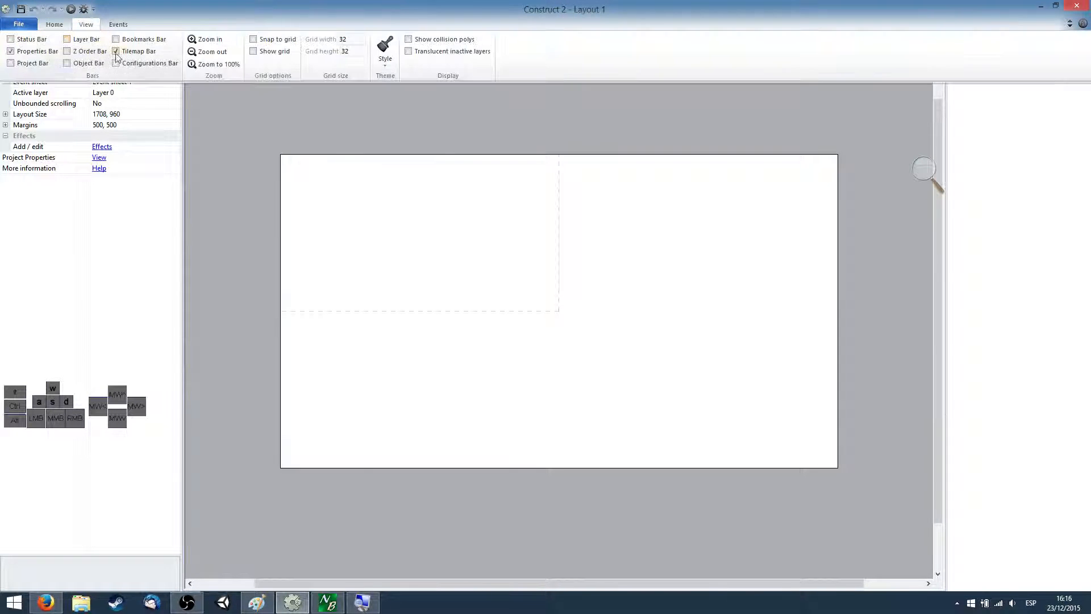
click(118, 51)
click(86, 24)
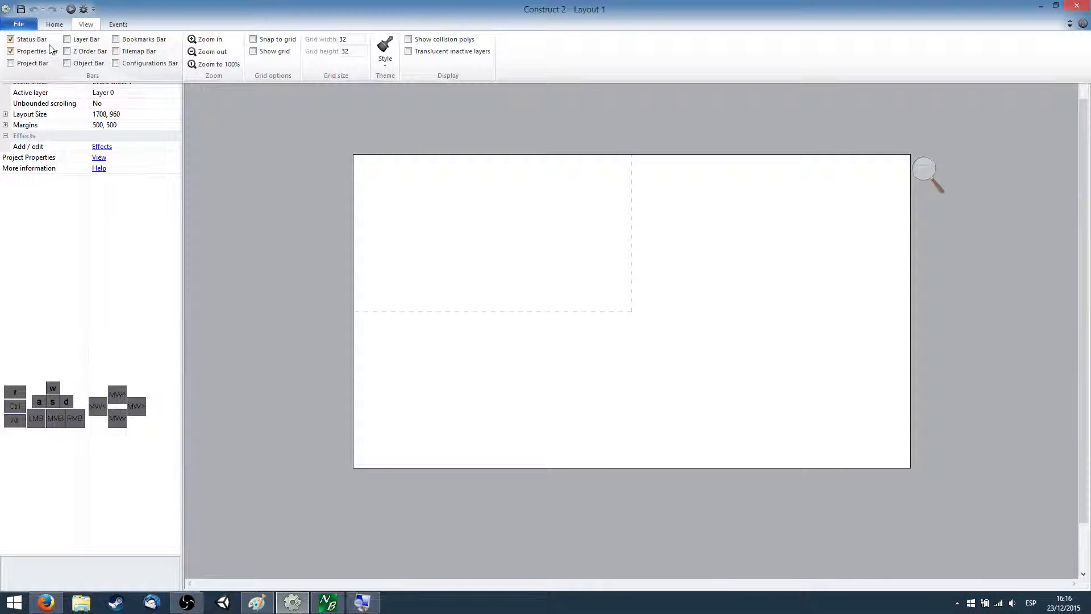
click(49, 51)
click(85, 24)
click(48, 51)
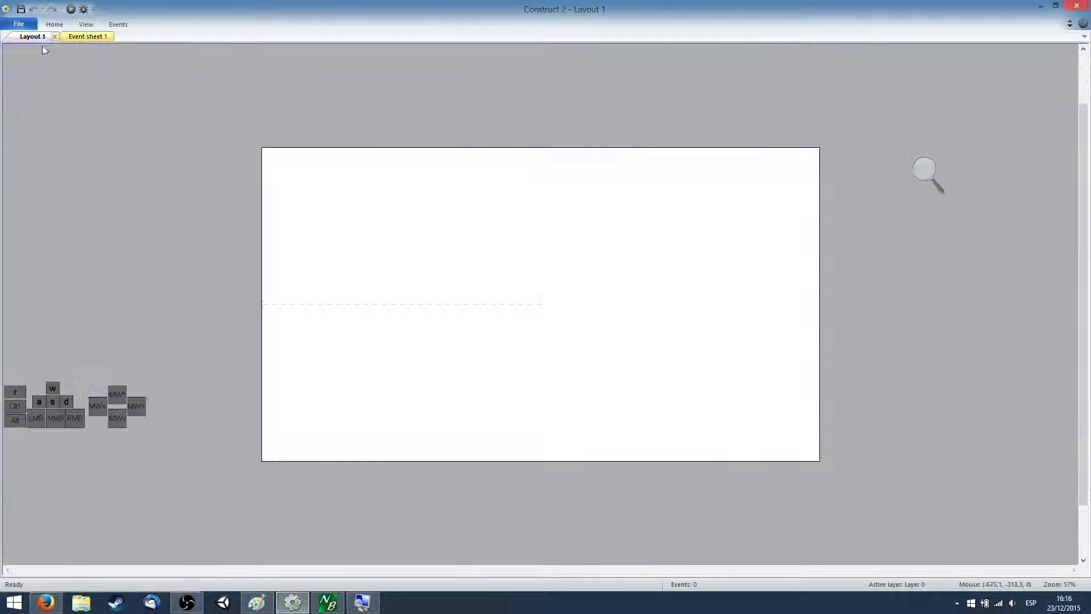
click(86, 24)
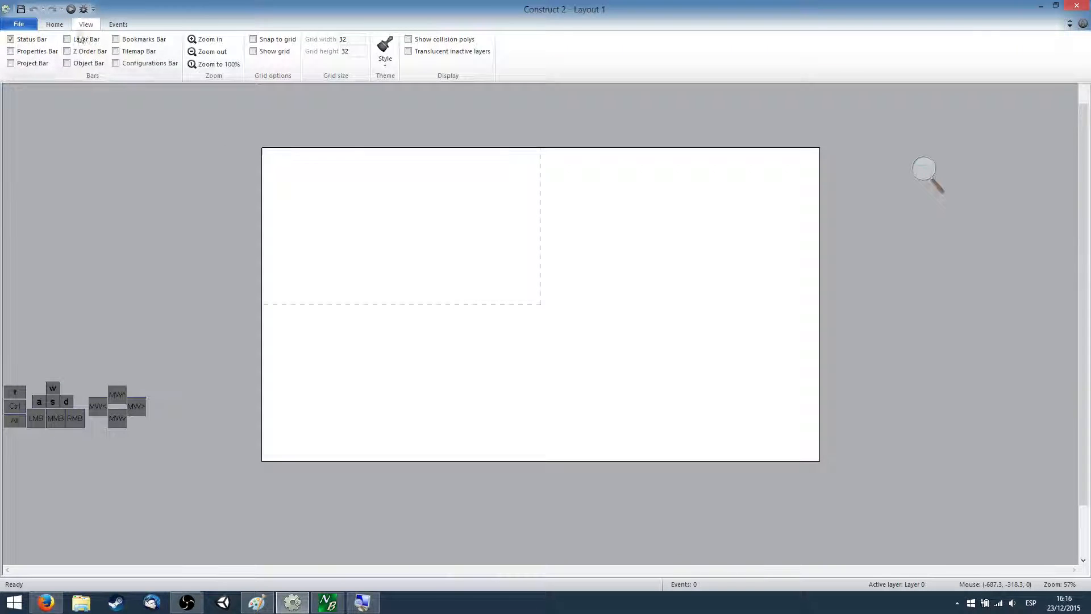
- Hide the Status Bar and show it again
click(42, 41)
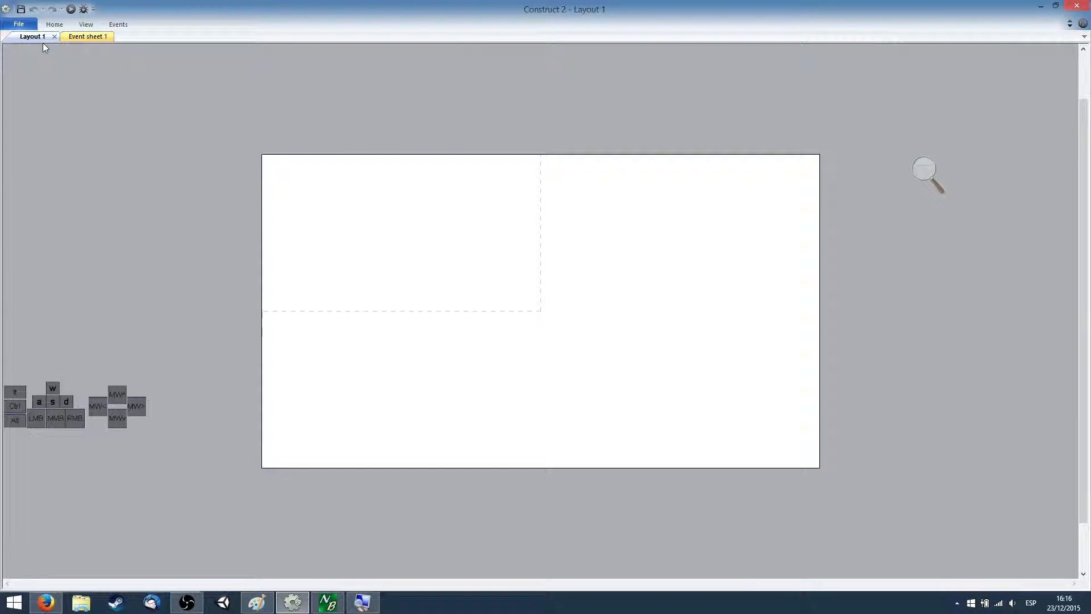
click(83, 27)
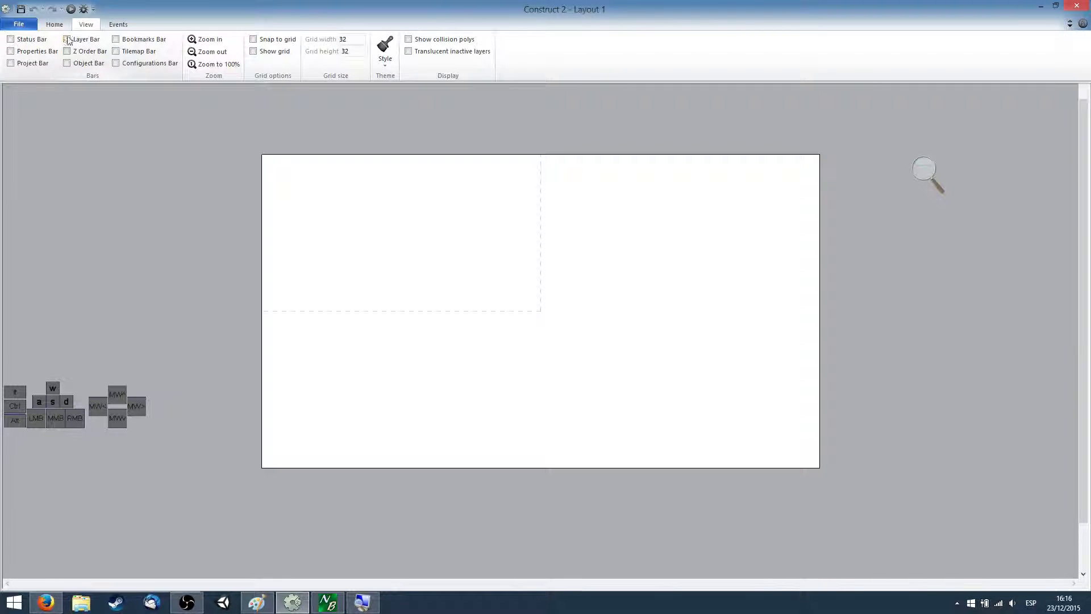
click(38, 42)
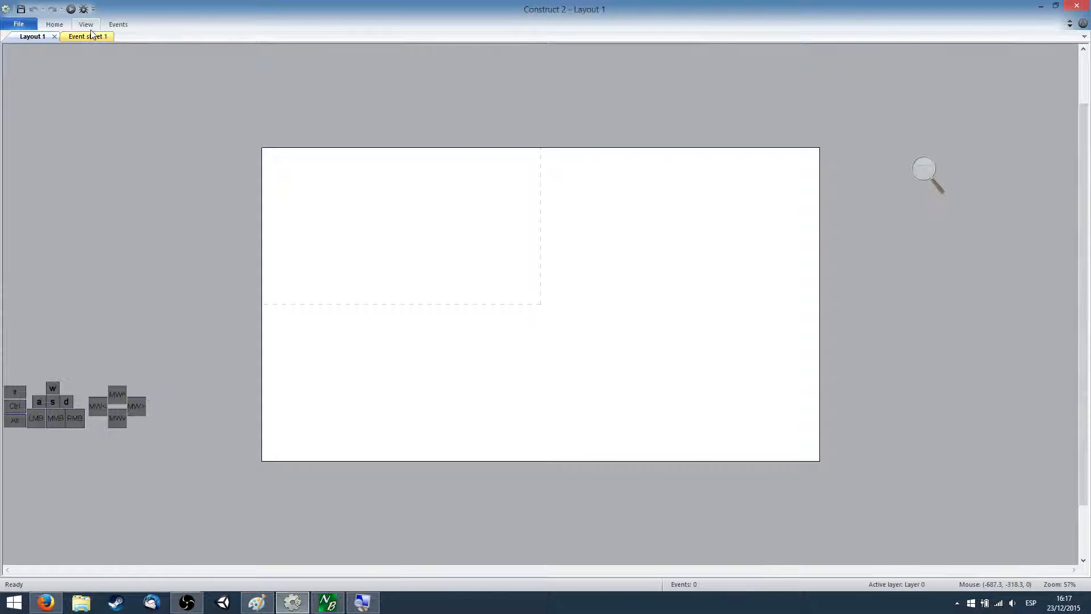
- Show the Properties Bar and the Project Bar
click(88, 26)
click(90, 28)
click(86, 24)
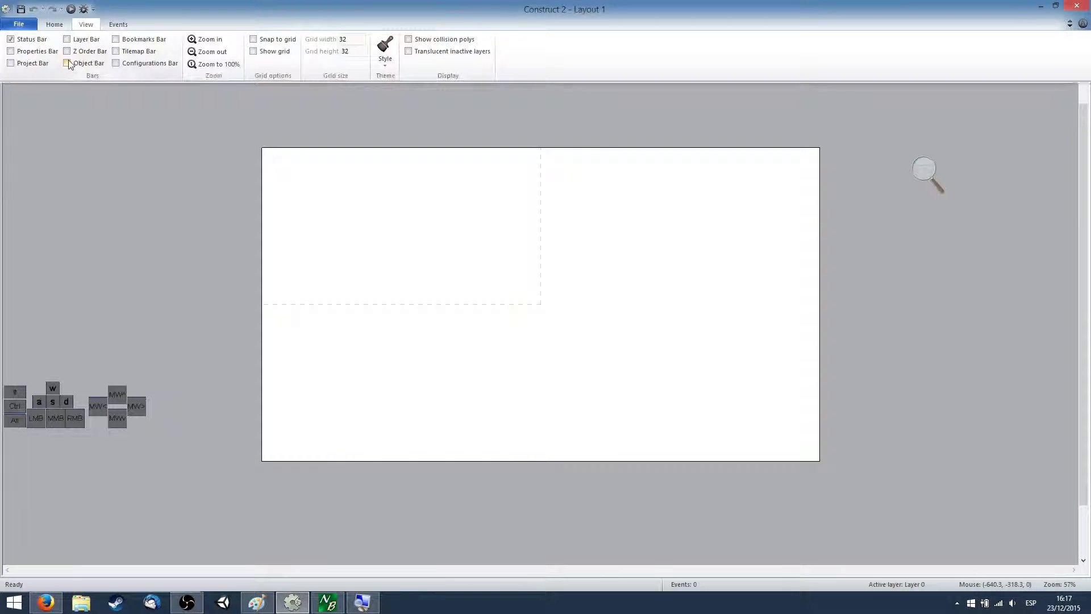
click(39, 54)
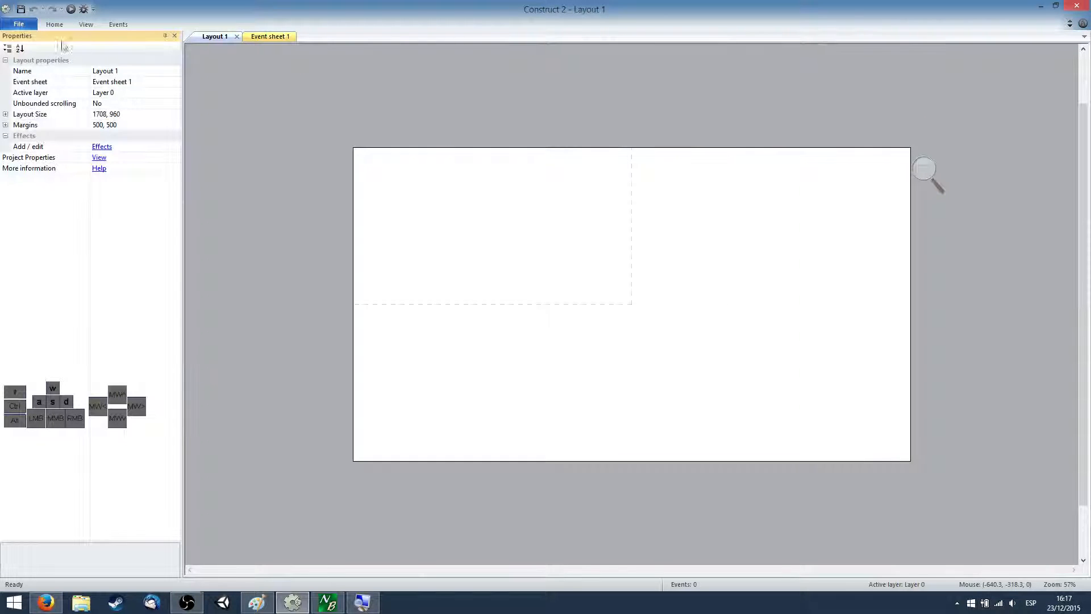
click(92, 24)
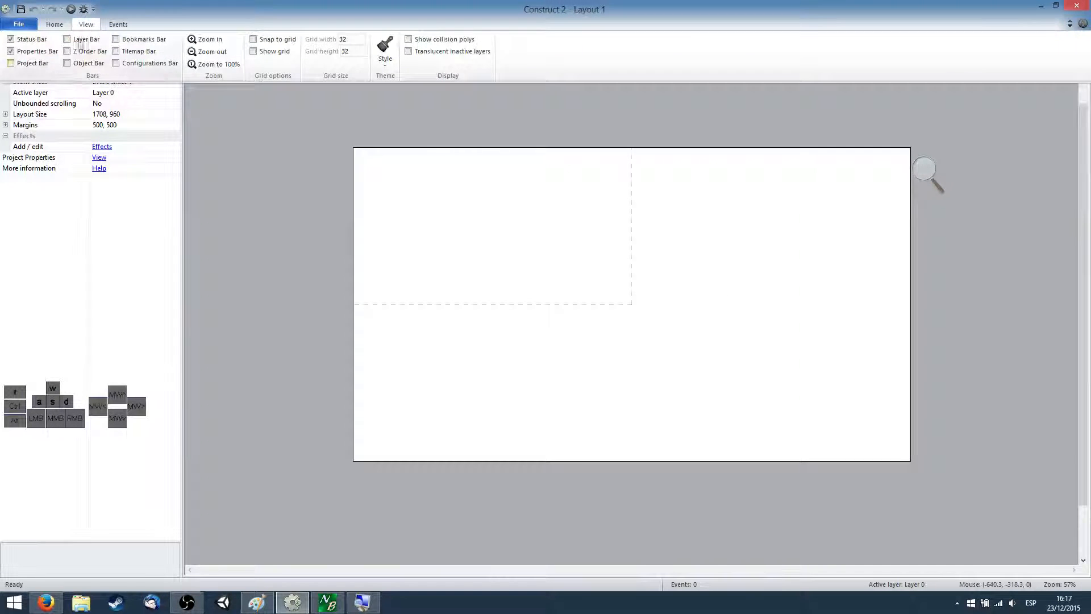
click(44, 64)
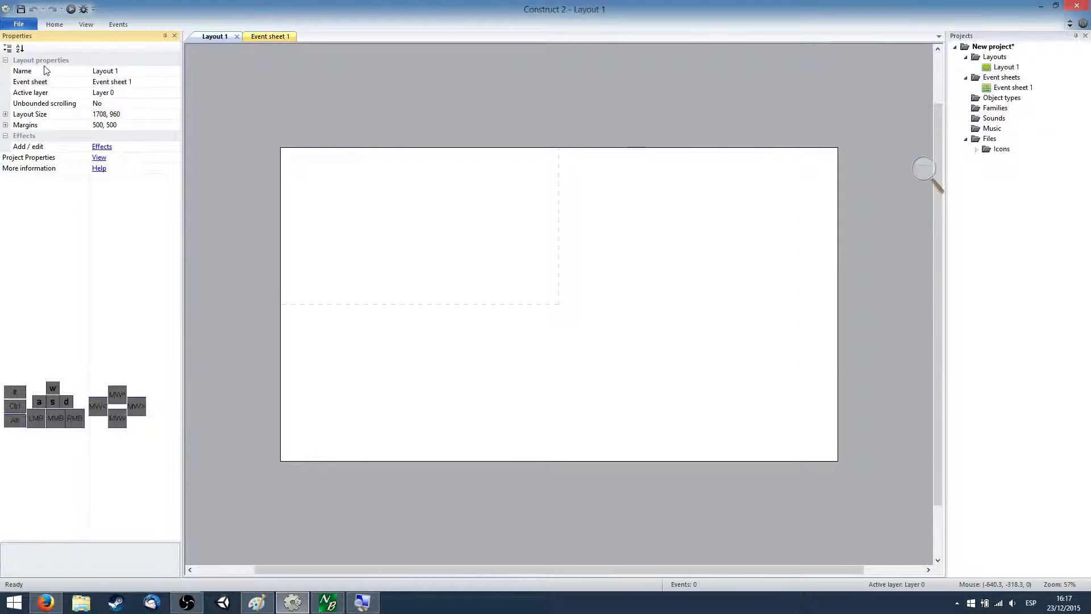
- Show the Layer Bar and the Object Bar
click(86, 25)
click(71, 42)
click(85, 25)
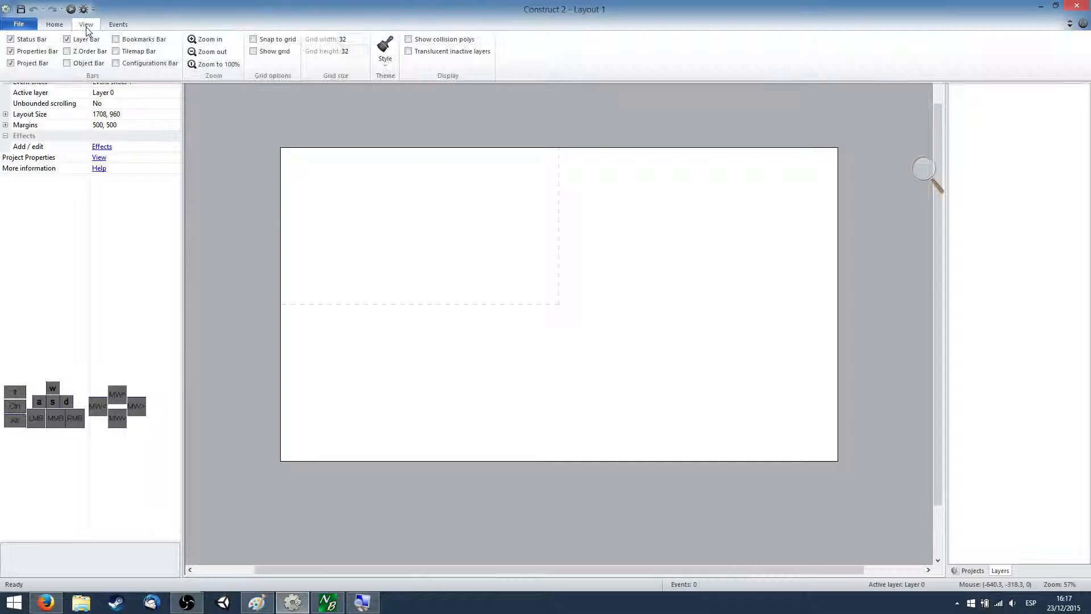
click(97, 63)
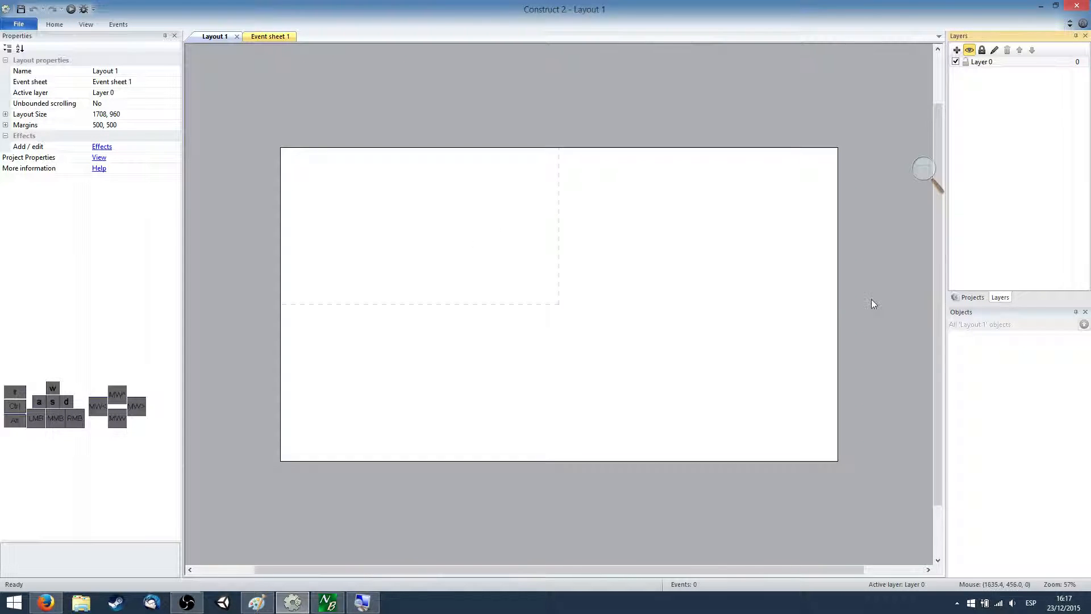
- Bring up the project tree and examine its layout, event sheet, object, sound and file folders
click(972, 298)
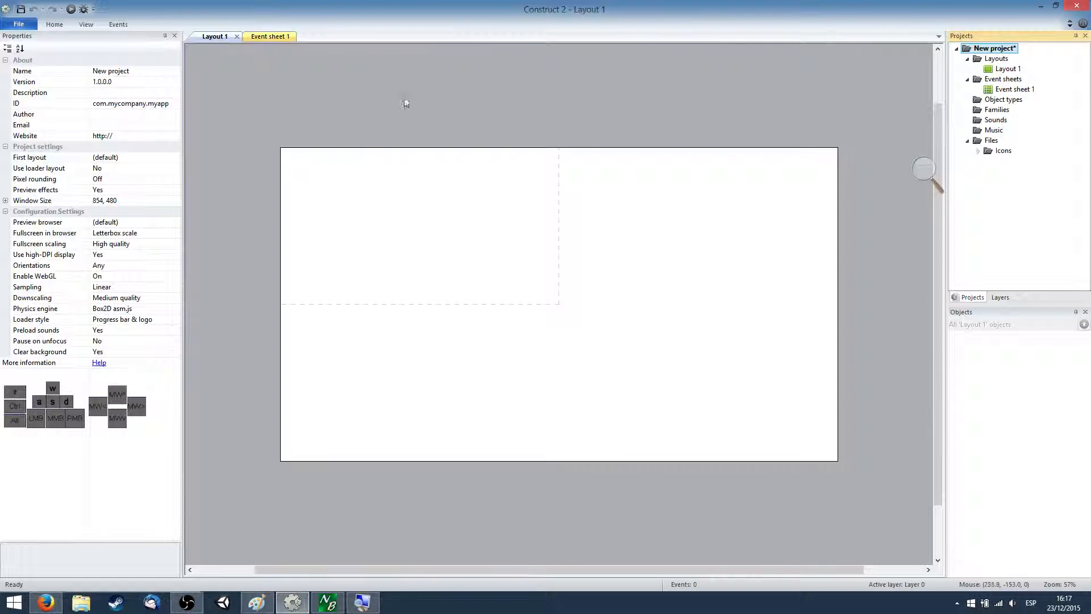
click(625, 87)
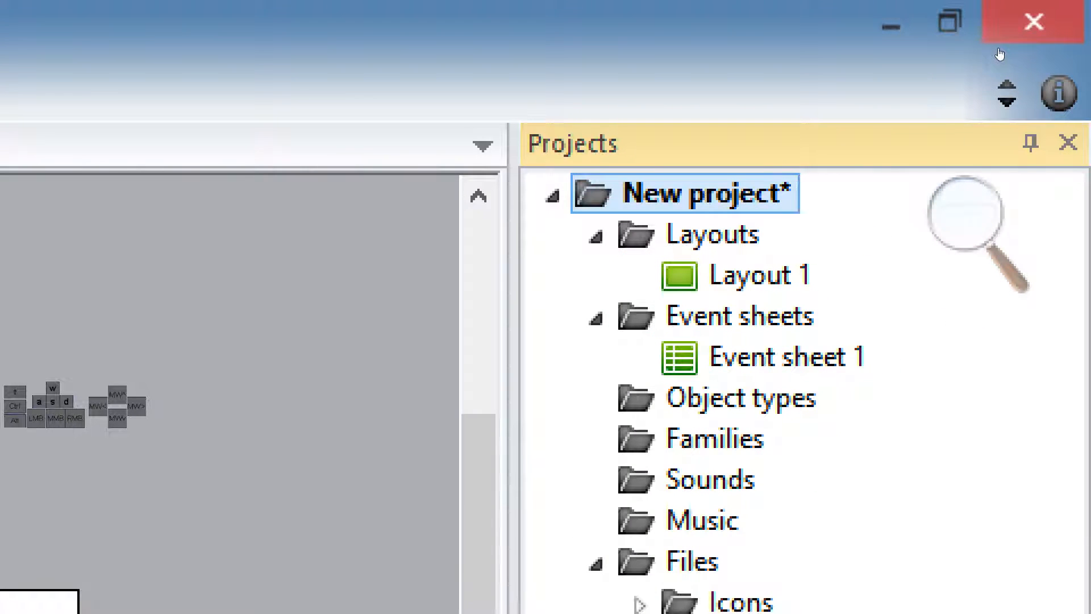
key(F2)
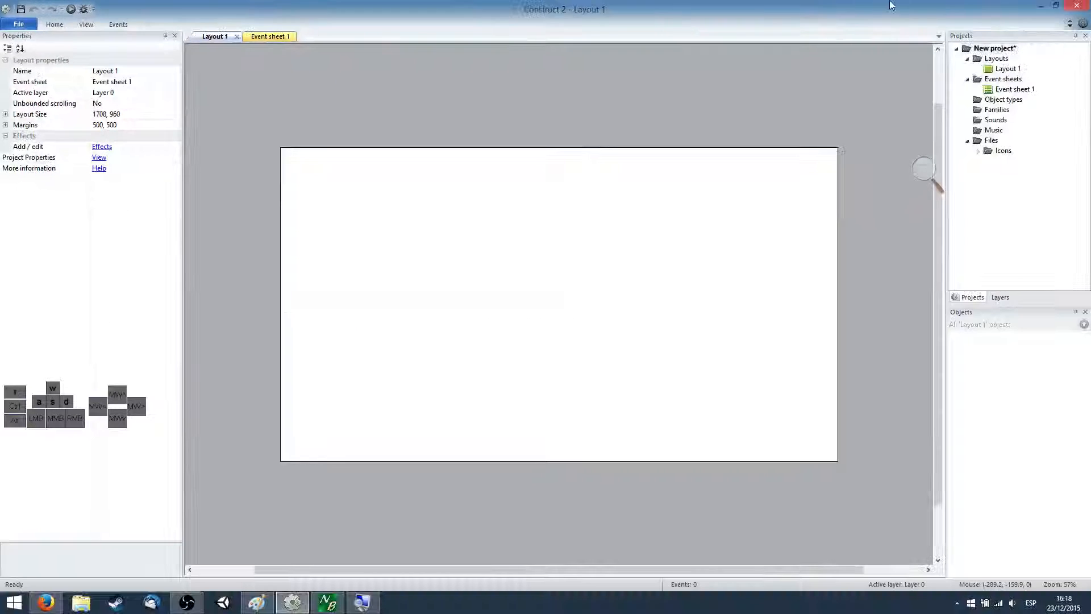
- Rename the project as Tutorial0 in its properties
click(995, 48)
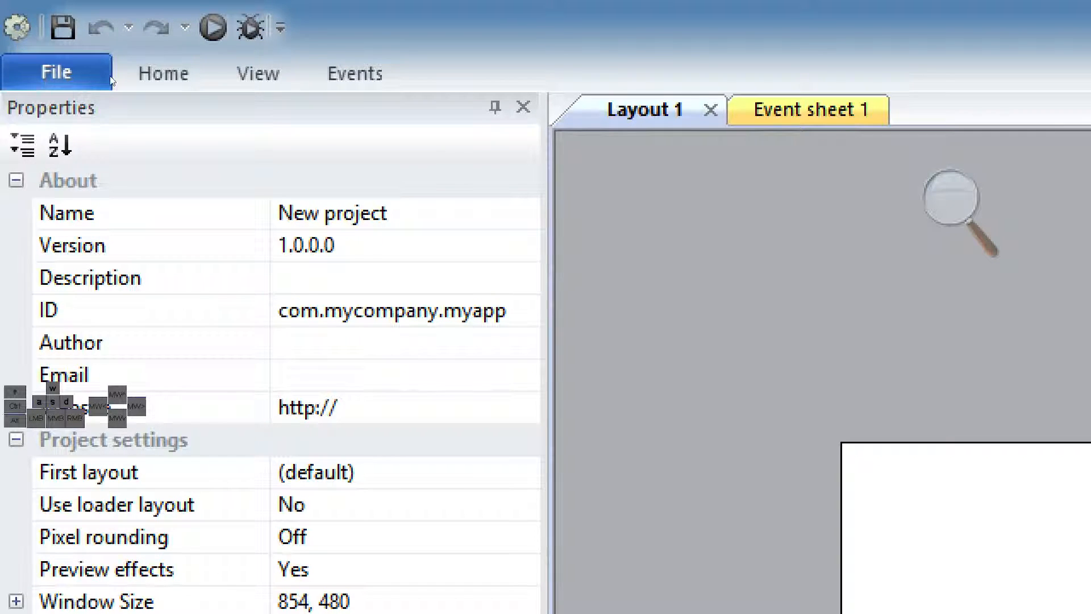
click(416, 219)
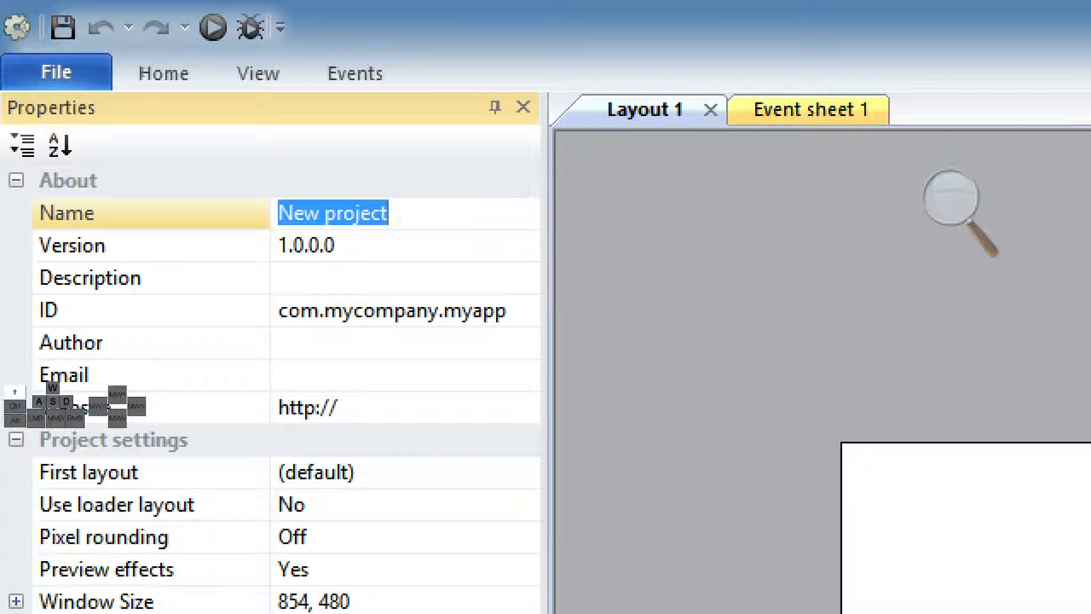
text(Tutorial0)
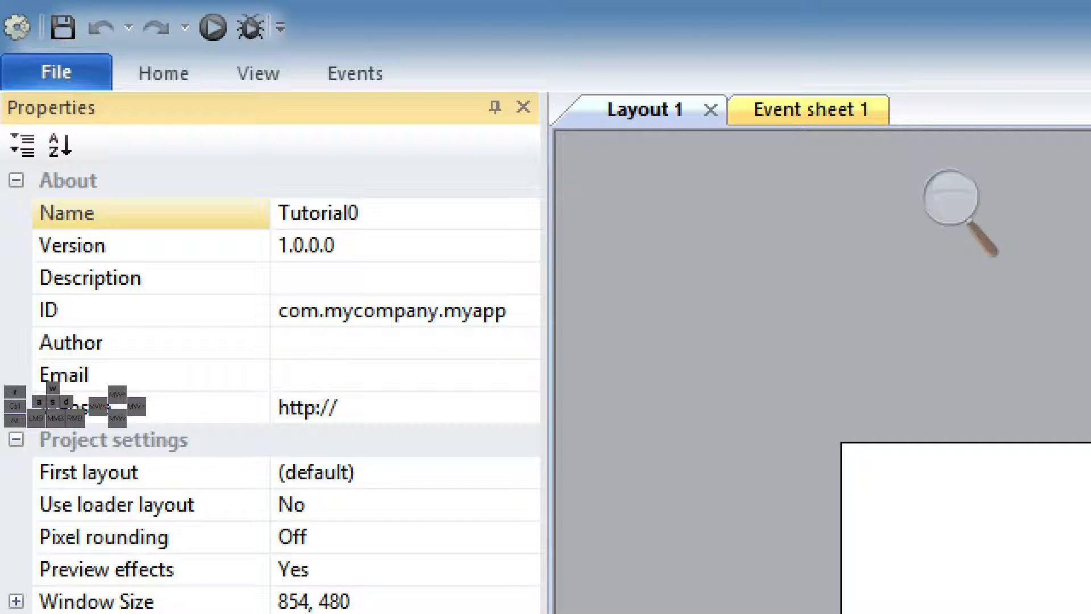
key(Tab)
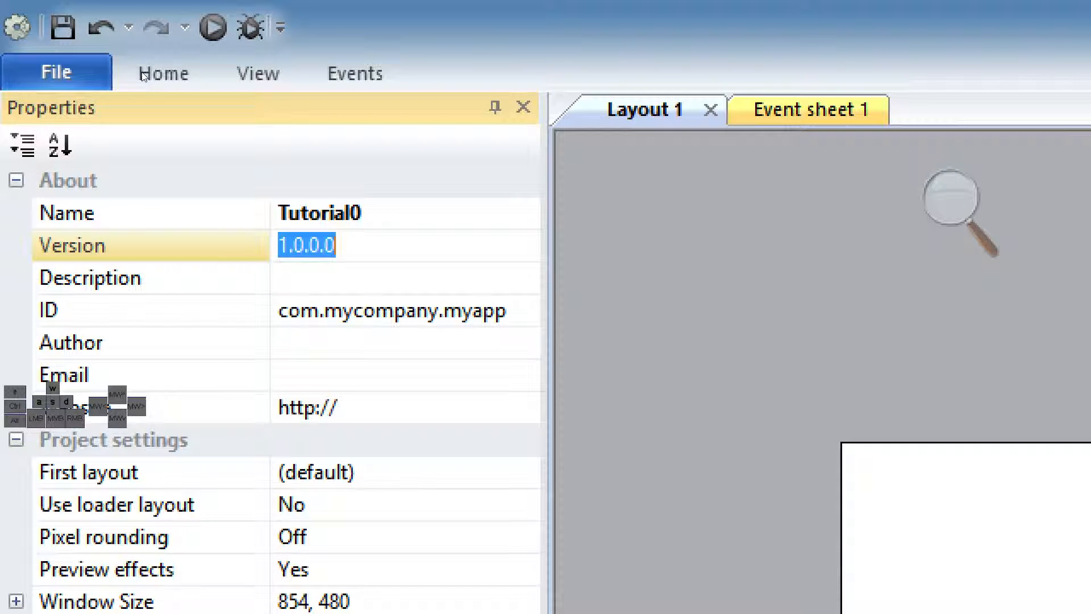
- Try 3 and 4 as the last number of the project version, and put it back to 0
key(End)
key(shift+Left)
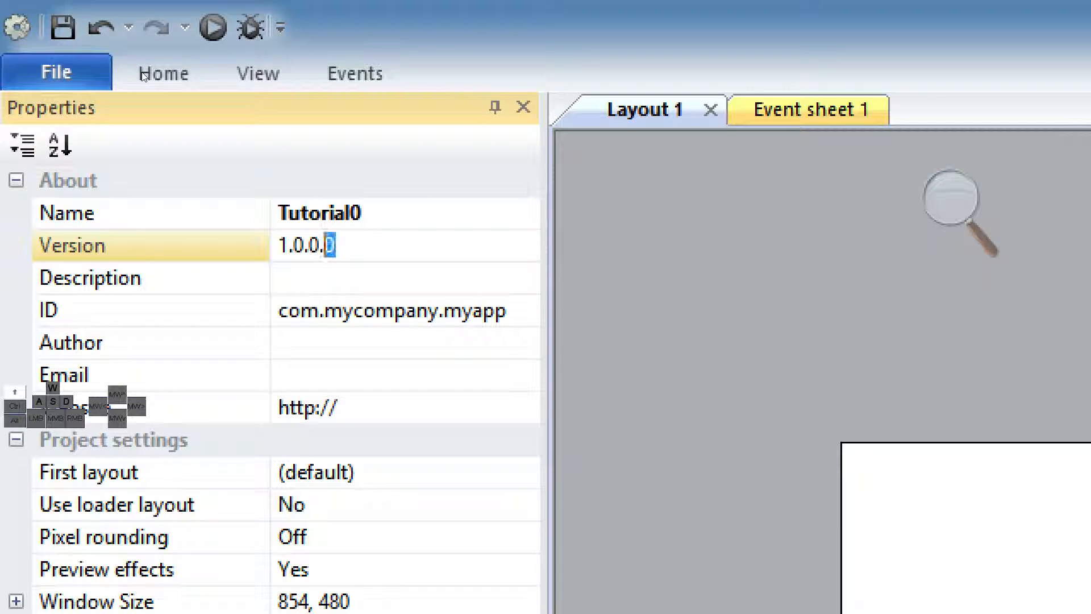
key(shift+Right)
key(shift+Left)
key(Left)
key(Left)
key(Right)
key(Right)
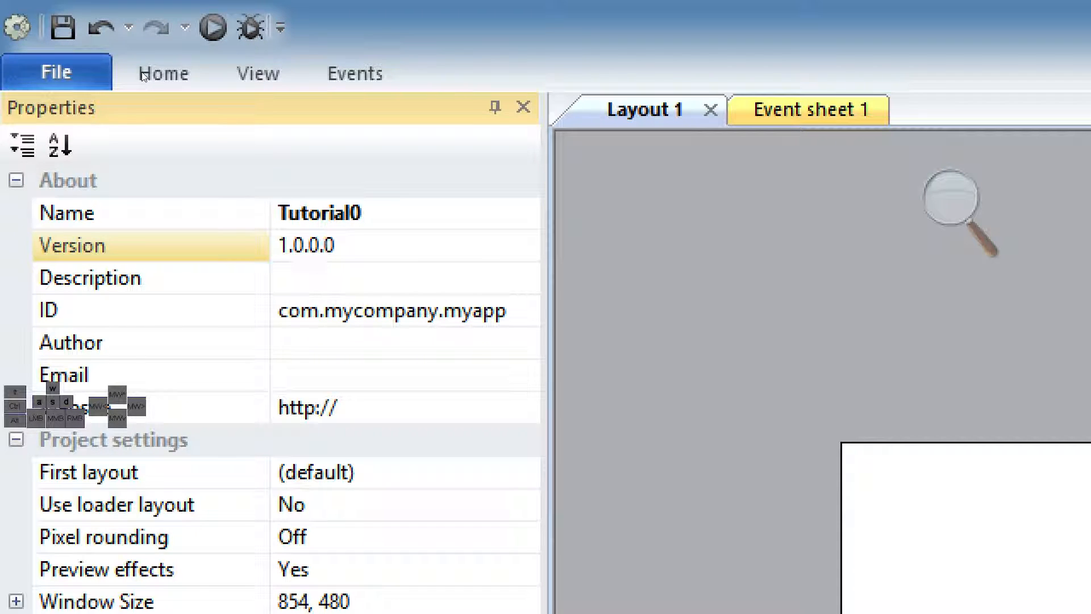
key(shift+Right)
key(BackSpace)
text(3)
key(BackSpace)
text(4)
key(BackSpace)
text(0)
- Try 2 as the second number of the project version, and restore it to 0
key(Left)
key(Left)
key(Left)
key(Left)
key(shift+Left)
text(2)
key(BackSpace)
key(Delete)
text(0.)
- Try 2 as the first number of the project version, and return it to 1
key(Left)
key(Left)
key(Left)
key(shift+Left)
text(2)
key(BackSpace)
text(1)
key(Tab)
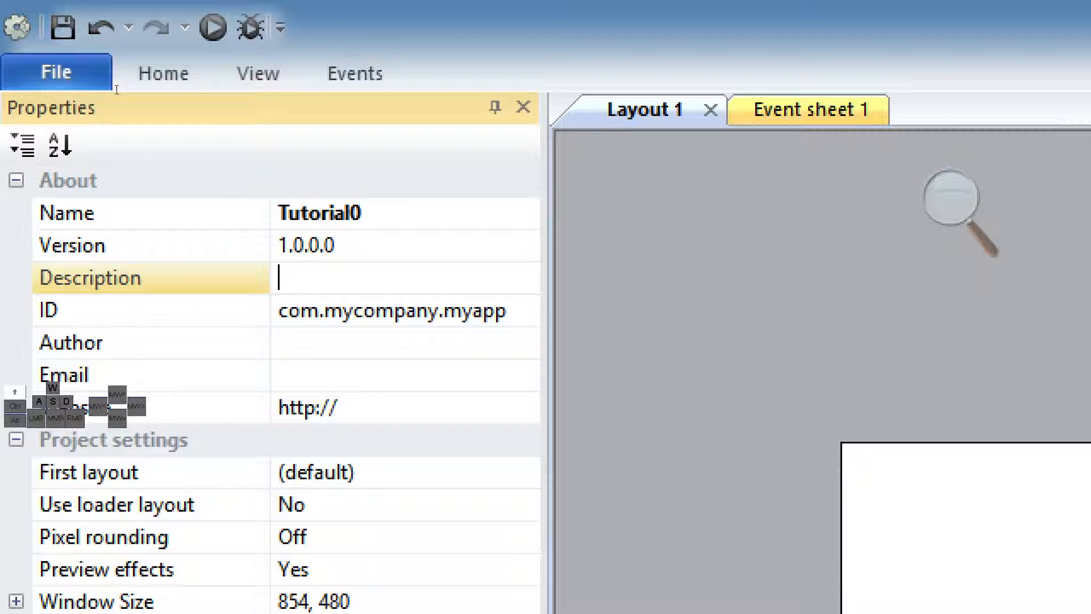
- Set the project description to "A quick look into Construct 2 basics."
text(A quick look a)
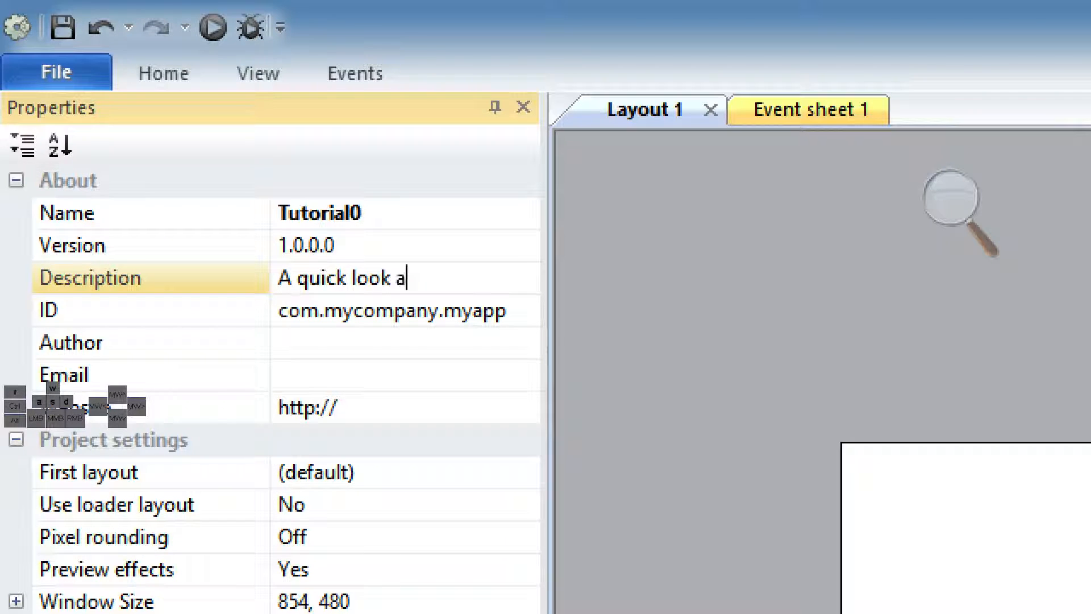
key(BackSpace)
text(to C)
key(BackSpace)
key(BackSpace)
key(BackSpace)
text(into Construct)
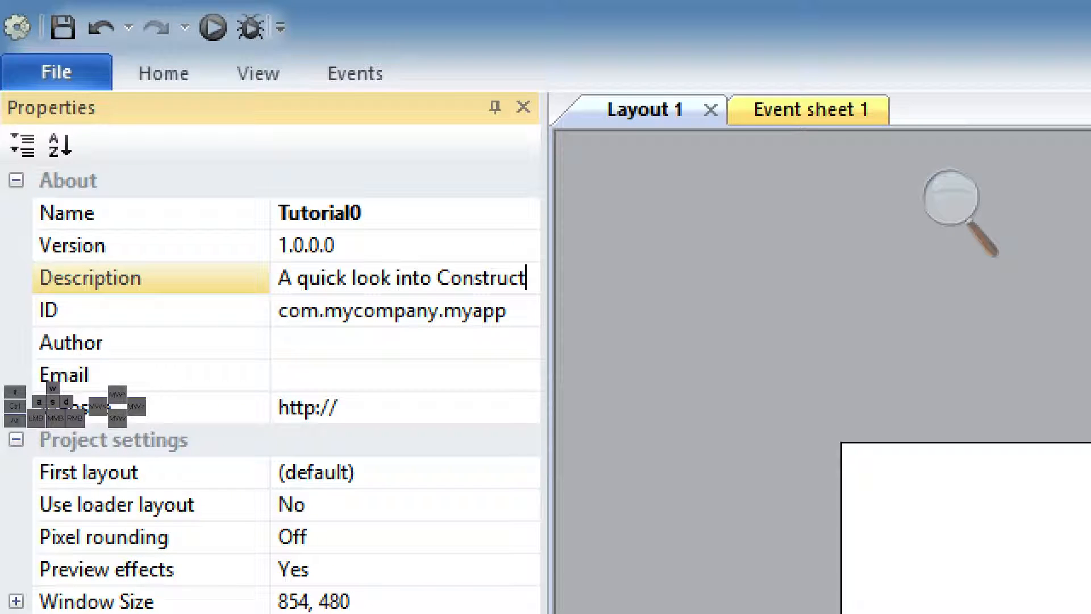
text( 2 basics.)
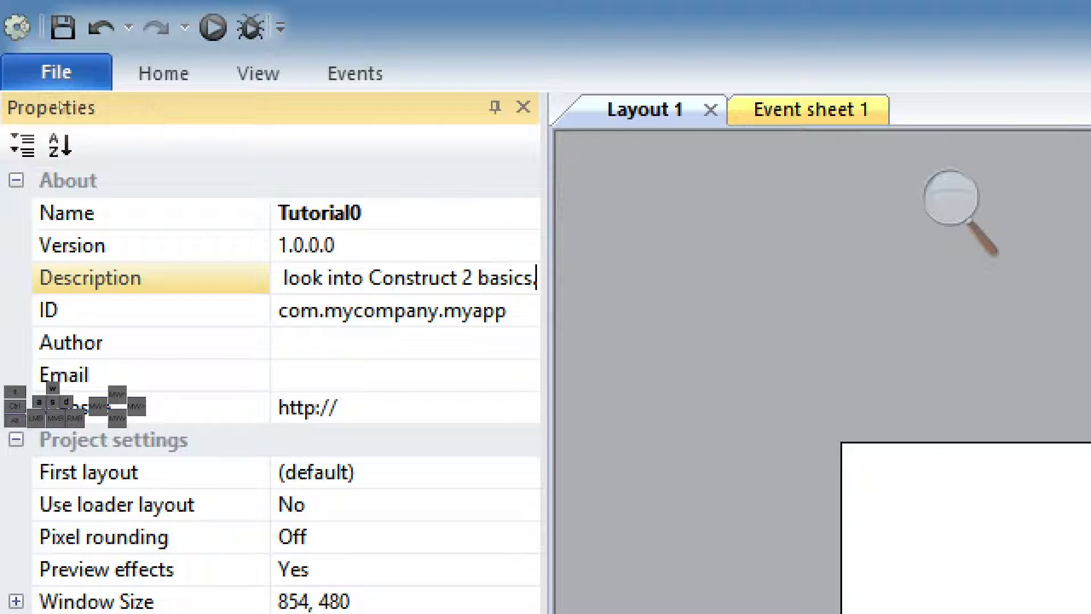
key(Return)
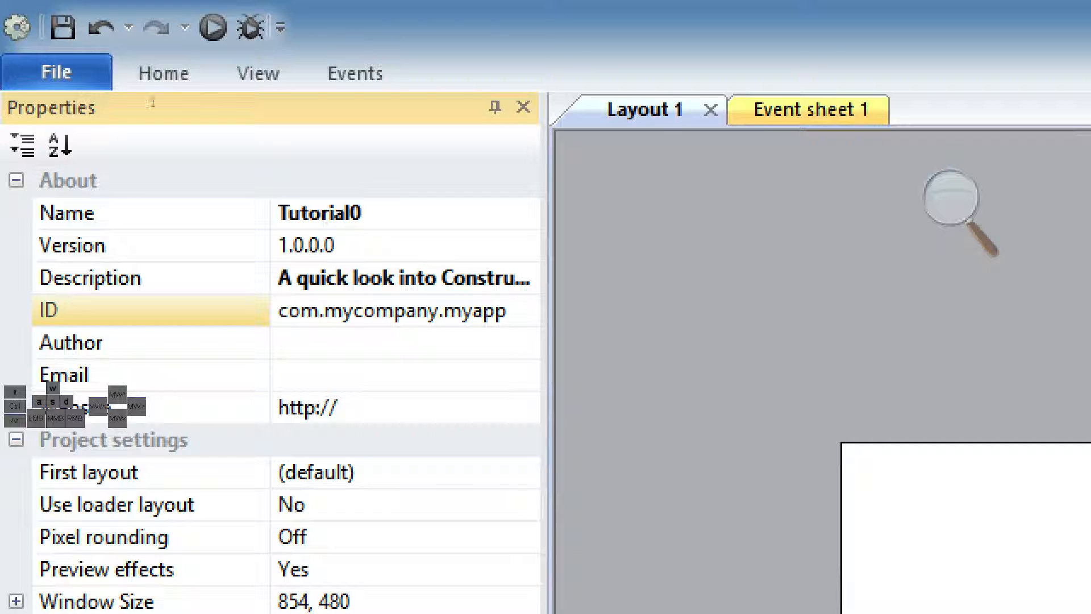
- Replace the company part of the project ID with noobogames
click(354, 311)
double_click(355, 311)
click(354, 311)
key(Left)
key(Left)
key(shift+Right)
key(shift+Right)
key(shift+Right)
key(shift+Right)
key(shift+Right)
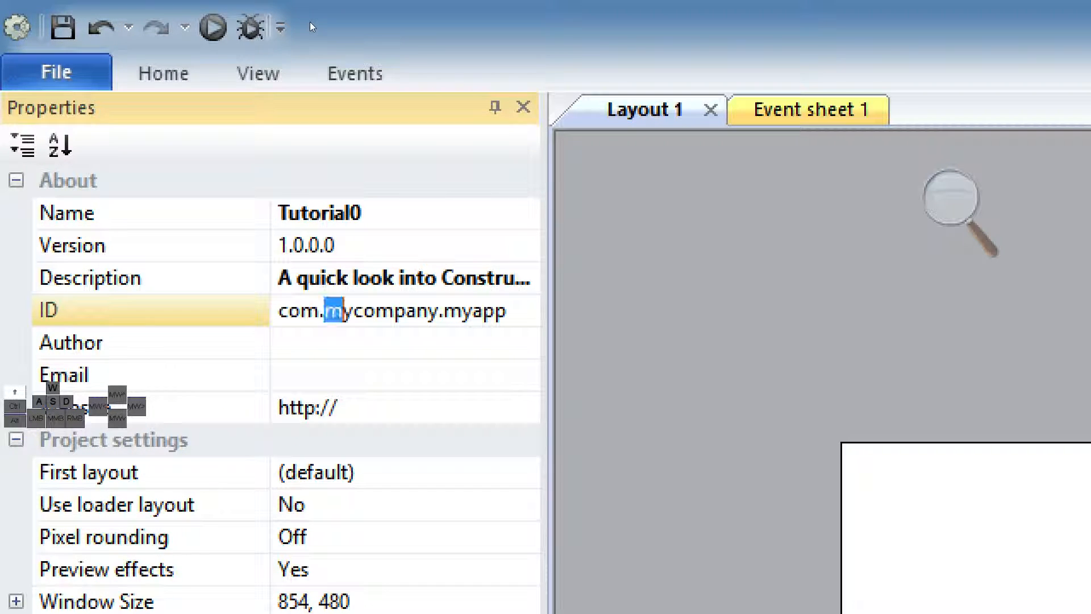
key(shift+Right)
key(shift+Right)
key(shift+Right)
key(shift+Right)
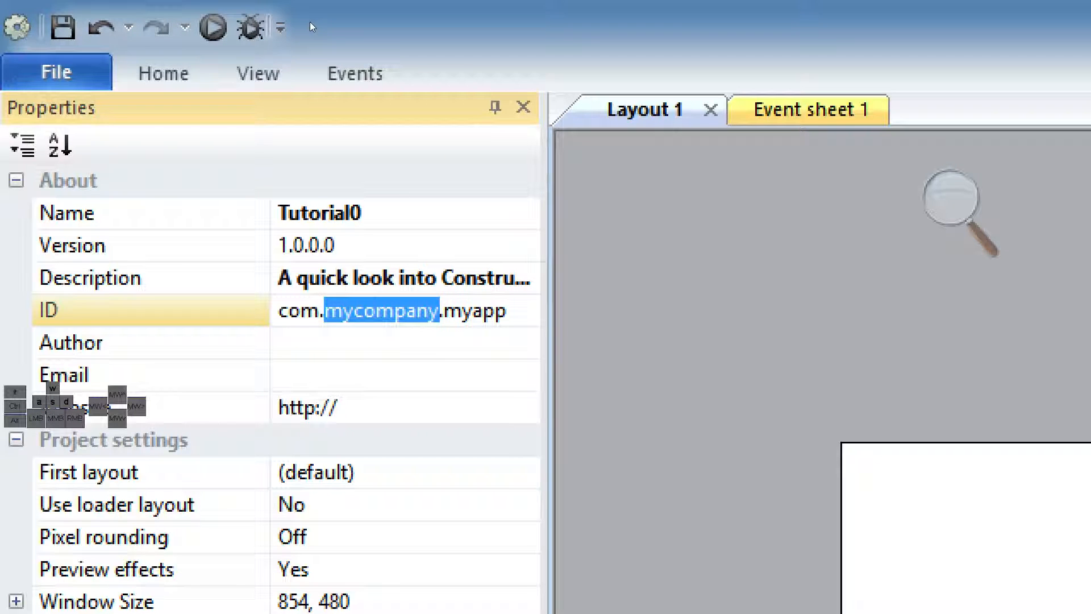
text(noobogames)
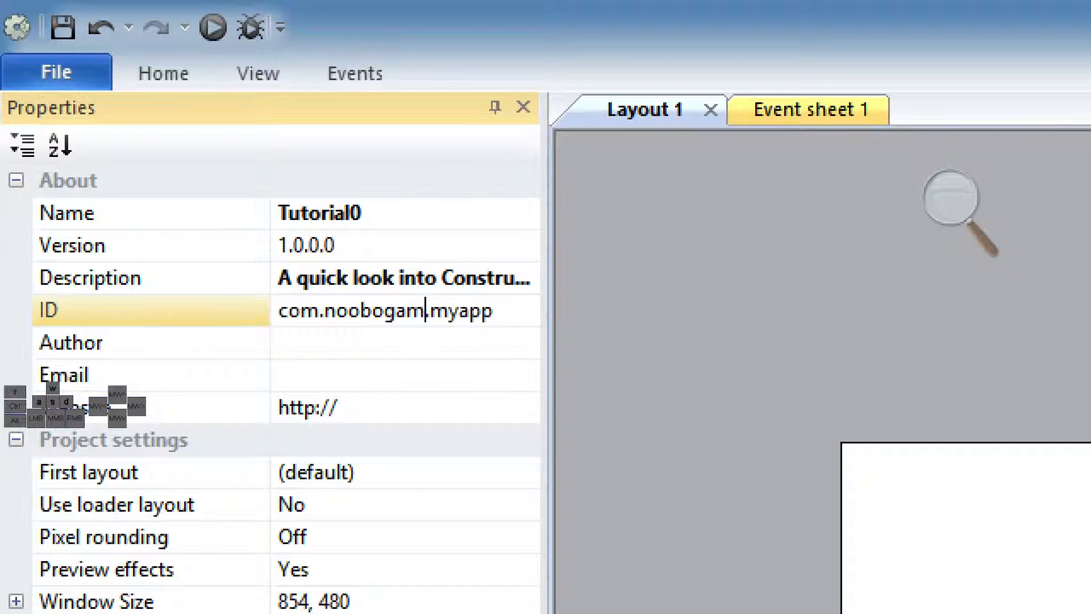
- Replace the app part of the project ID with tutorial0, giving com.noobogames.tutorial0
key(Right)
key(shift+Right)
key(shift+Right)
key(shift+Right)
key(shift+Right)
key(shift+Right)
text(t)
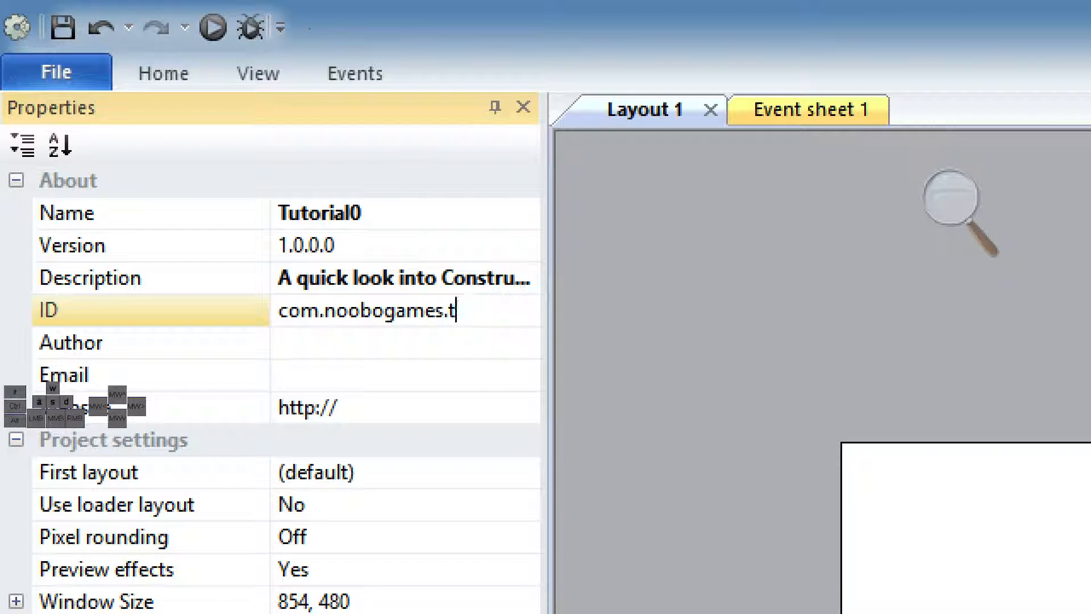
text(utorial0)
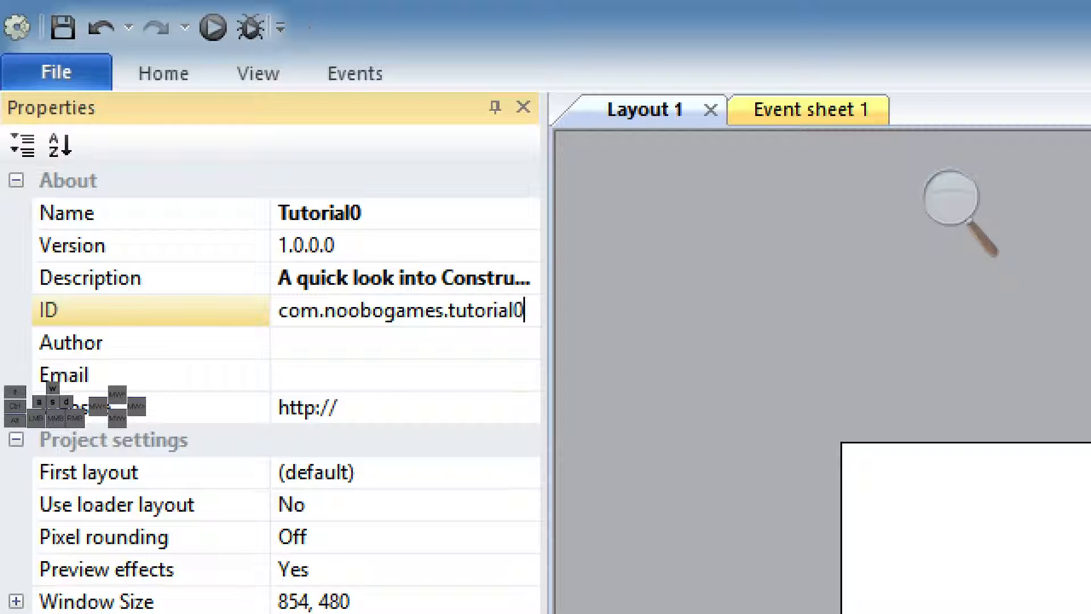
key(Tab)
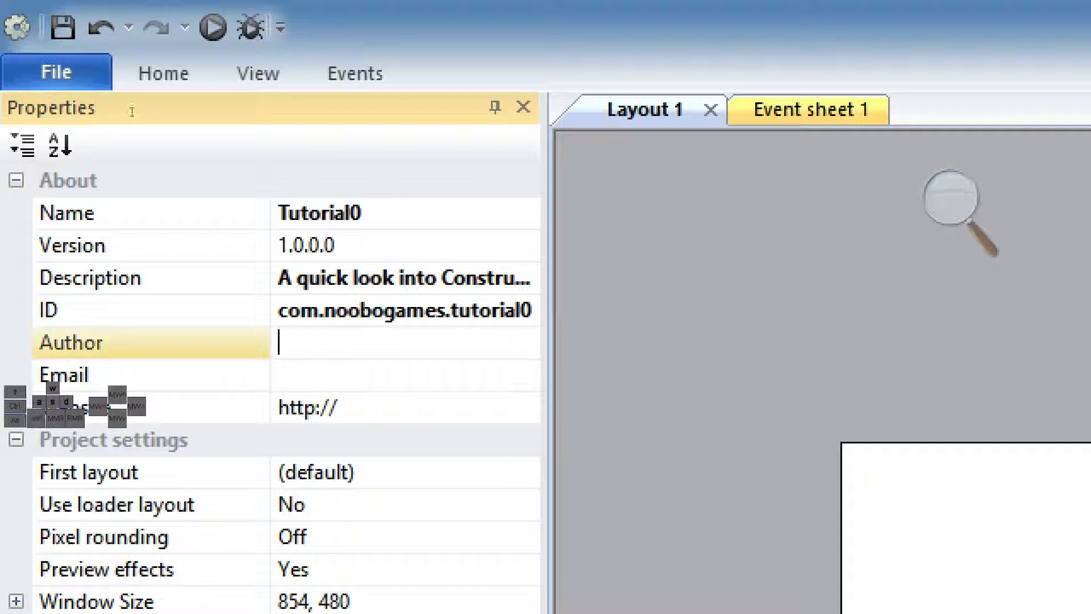
text(Samupo)
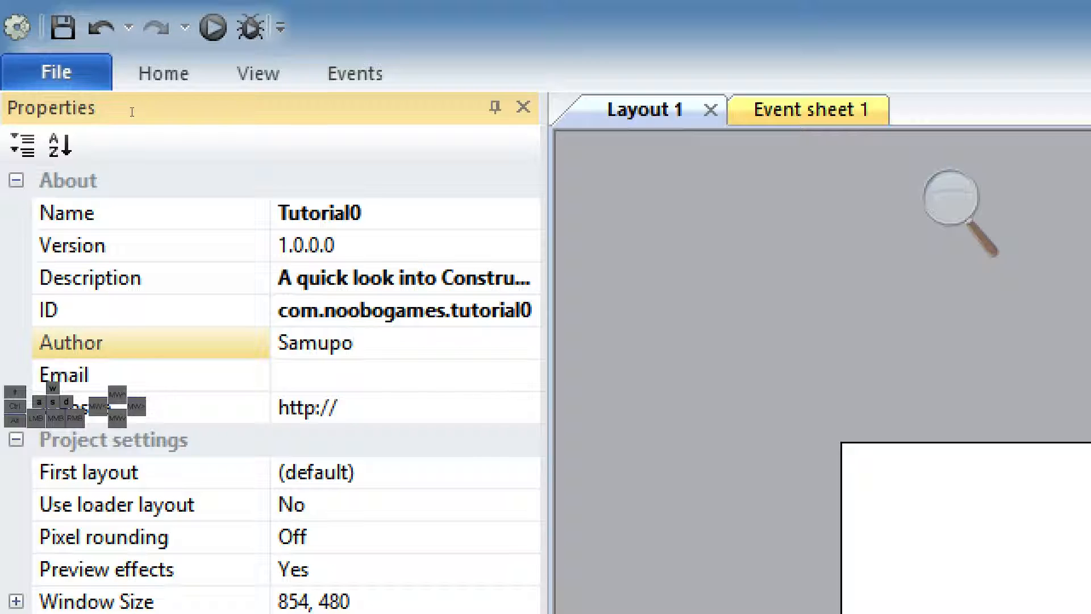
key(Tab)
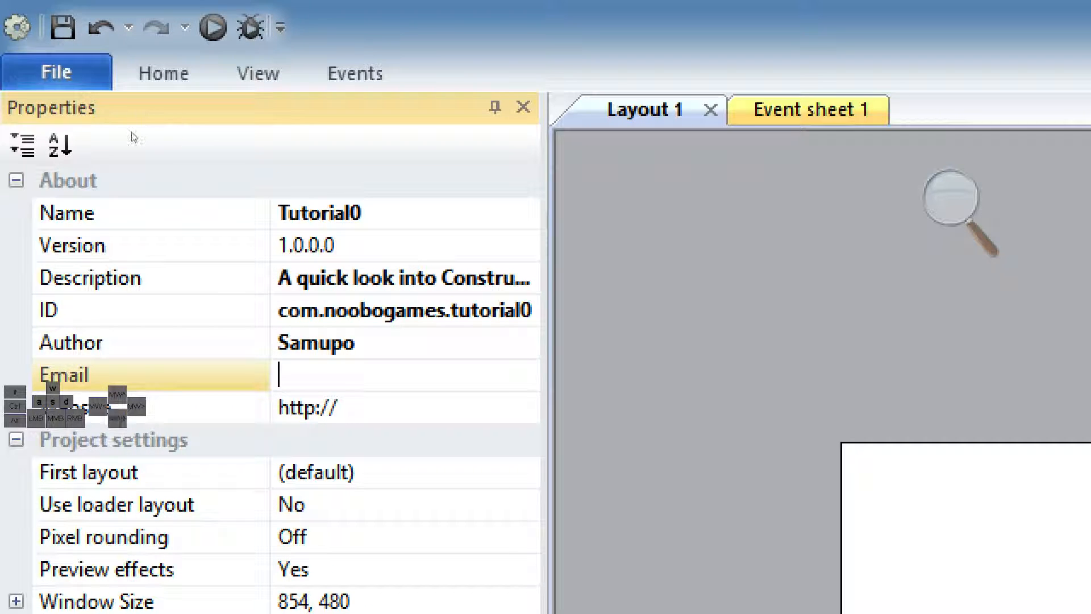
key(Tab)
key(End)
text(www.)
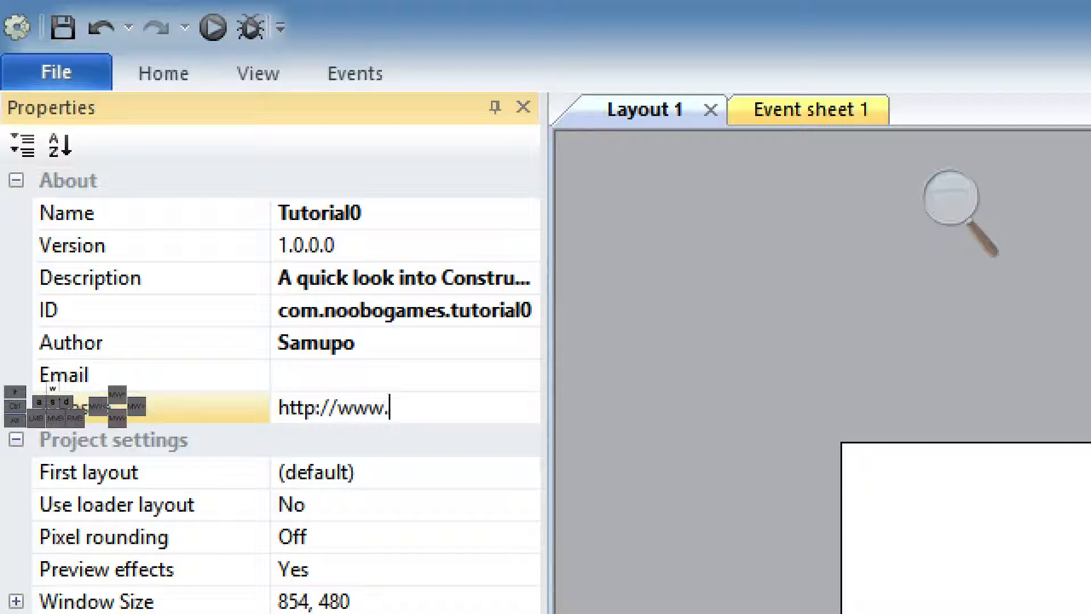
text(noobogames.c)
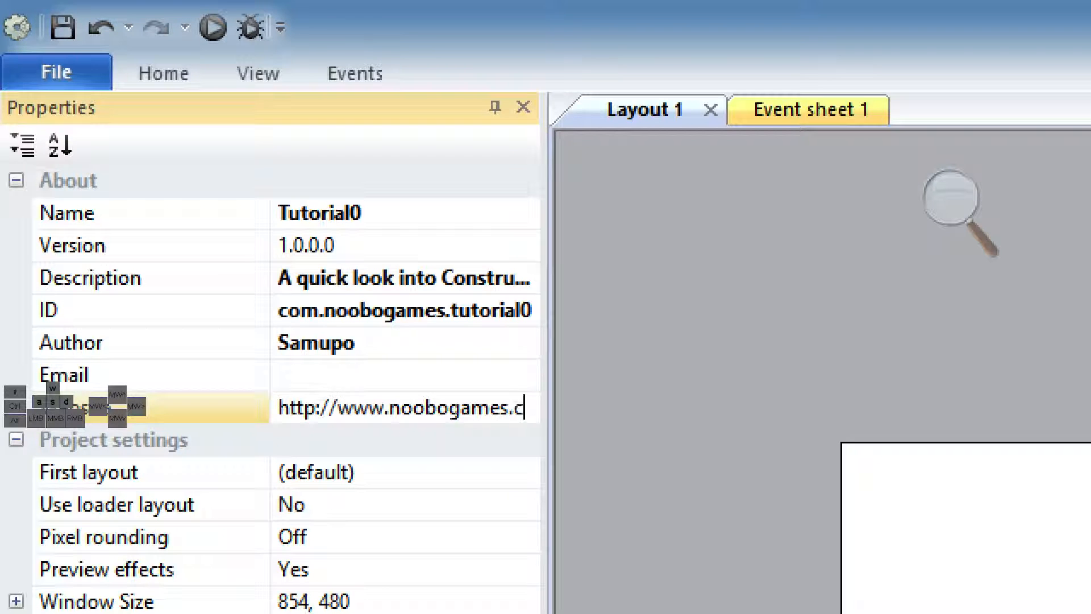
text(om)
key(Return)
- Compare the layout's properties with the project's, and examine the project settings and configuration settings
click(727, 283)
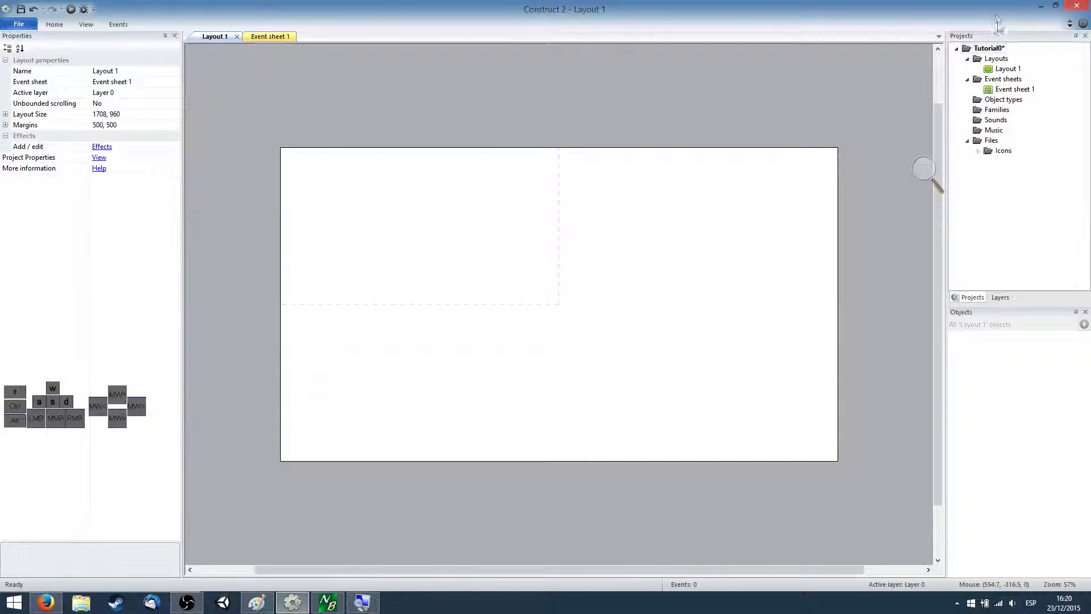
click(989, 48)
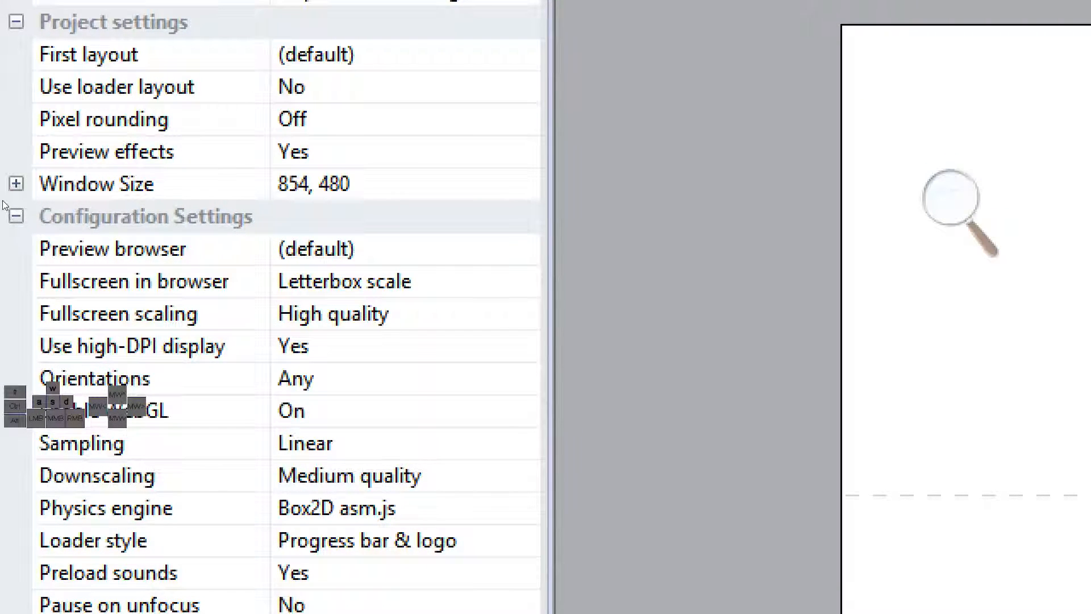
- Expand the project's window size and set it to 256, 226
click(16, 183)
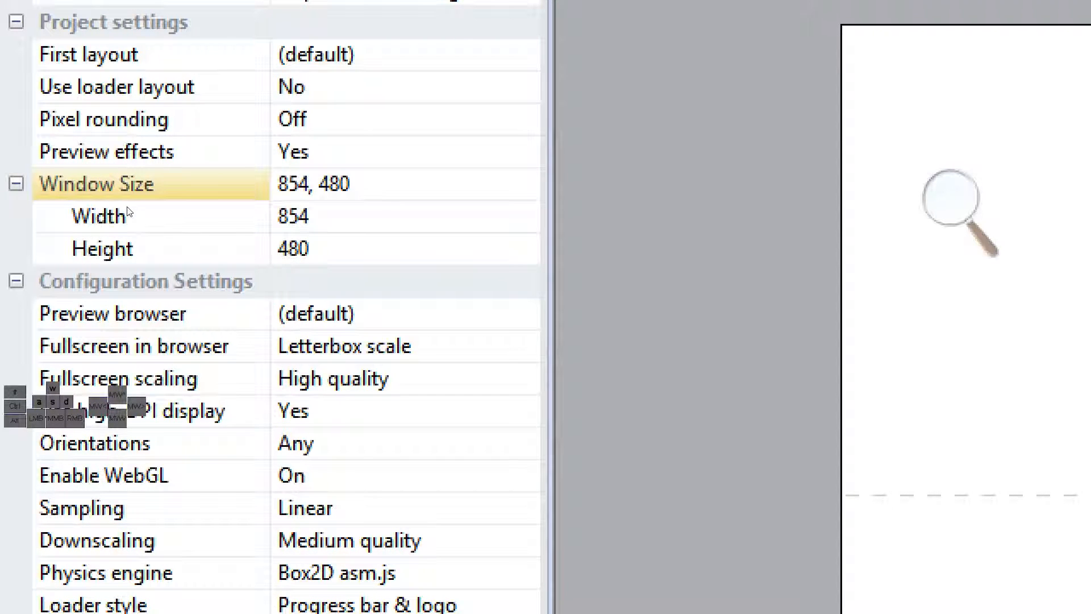
click(85, 191)
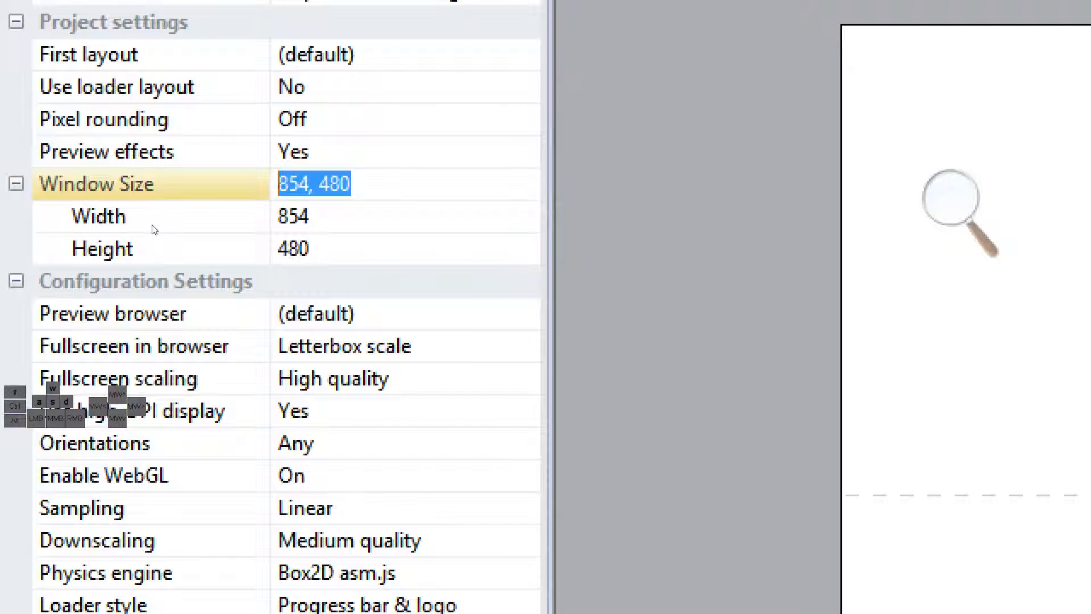
text(256, 225)
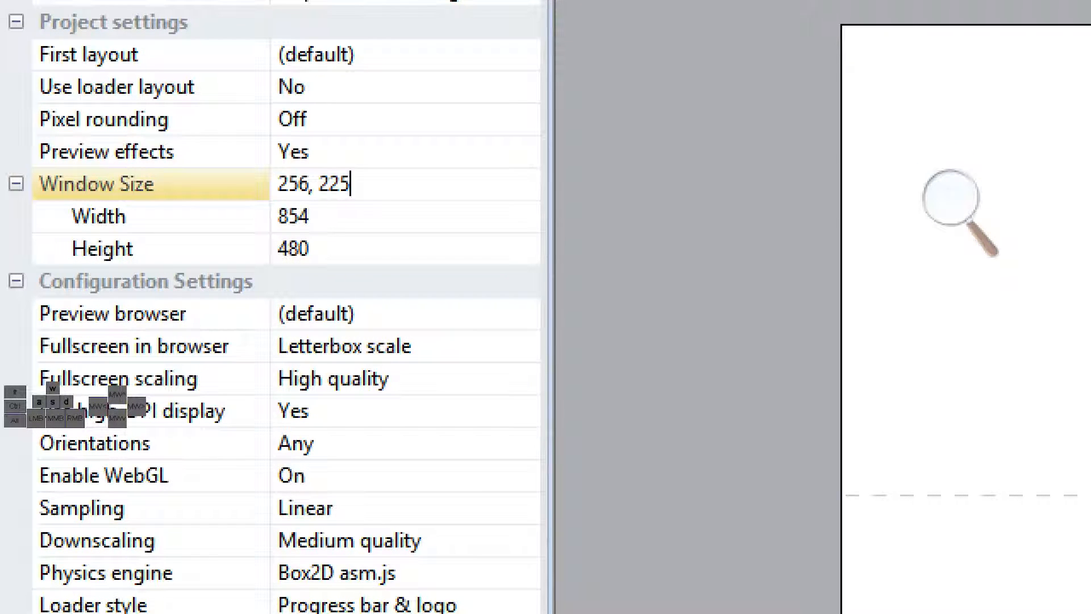
key(BackSpace)
text(6)
key(Return)
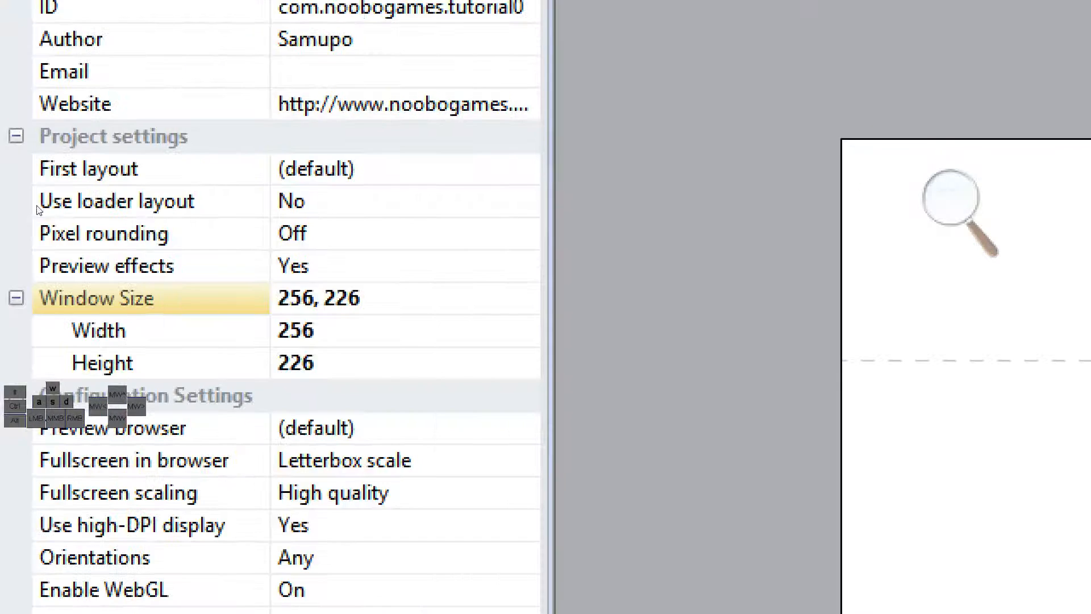
- Set the project's window size to 800, 600
click(118, 203)
text(800,600)
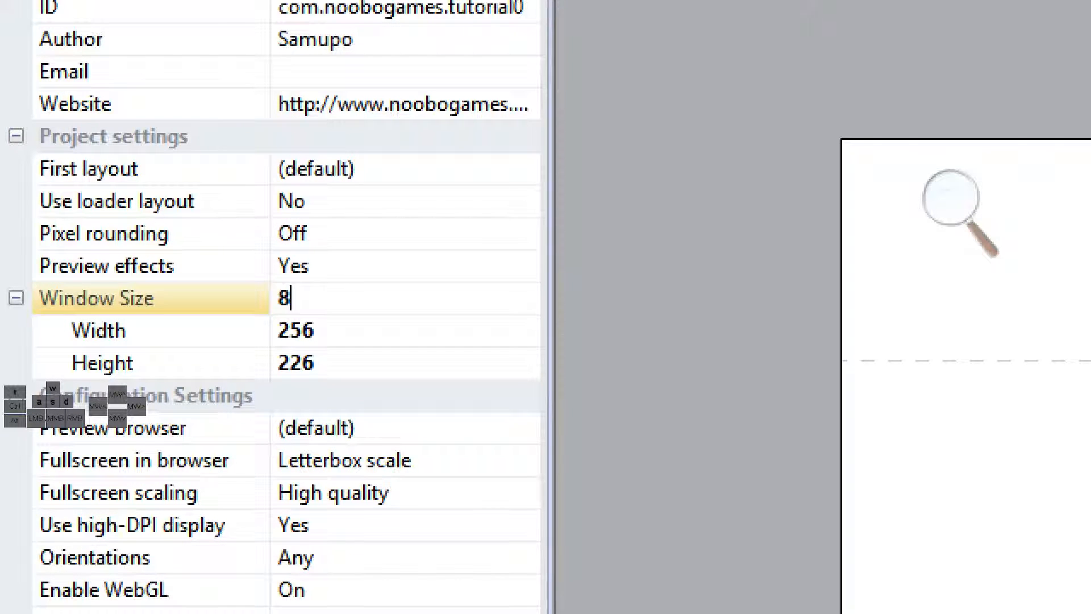
key(Return)
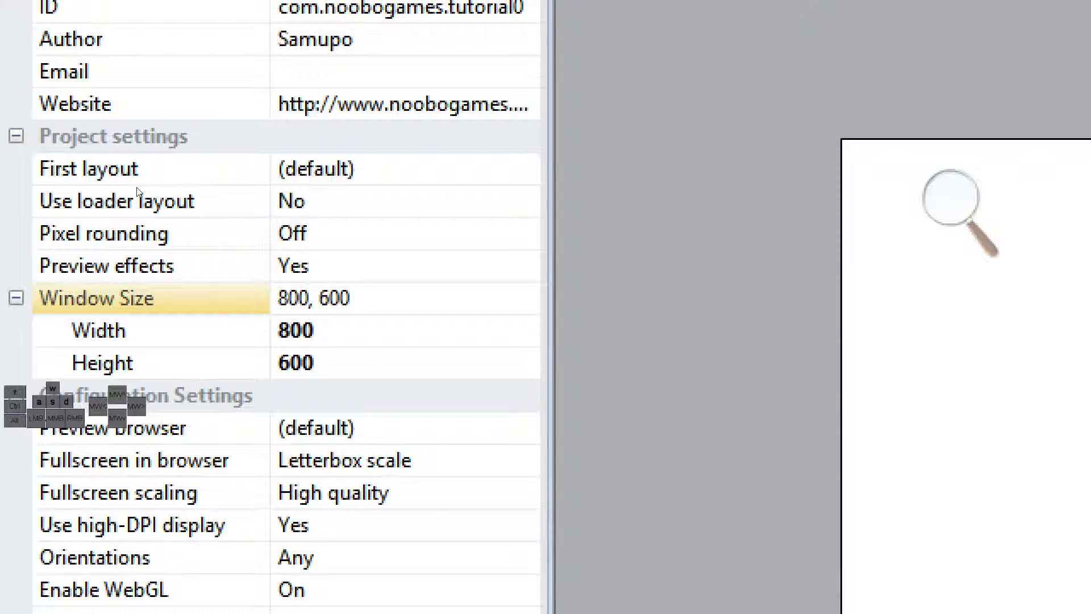
click(239, 186)
alt+scroll(198, 170, down, 3)
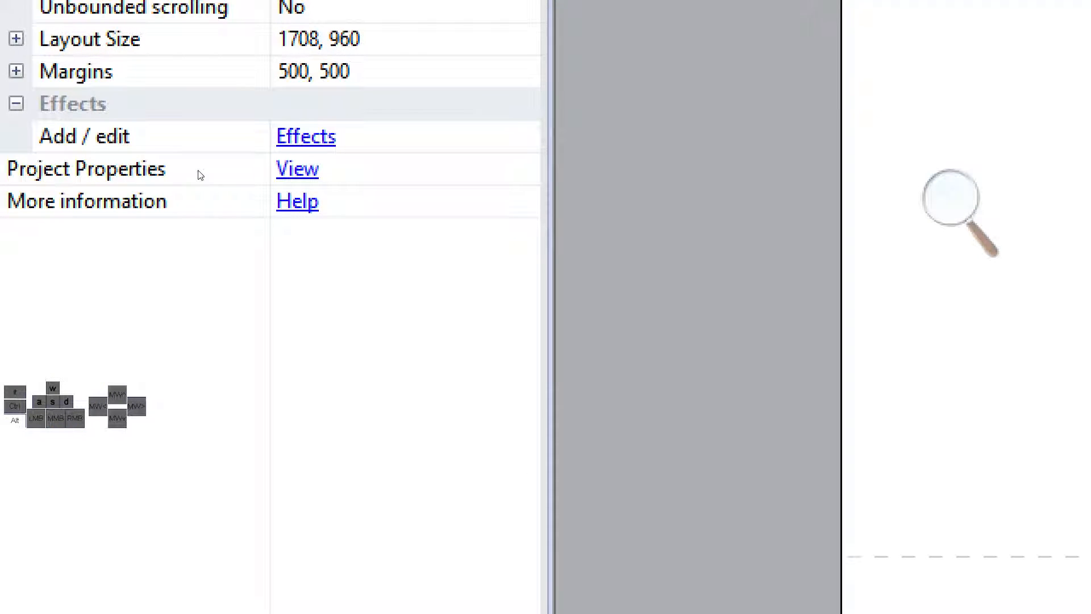
key(super)
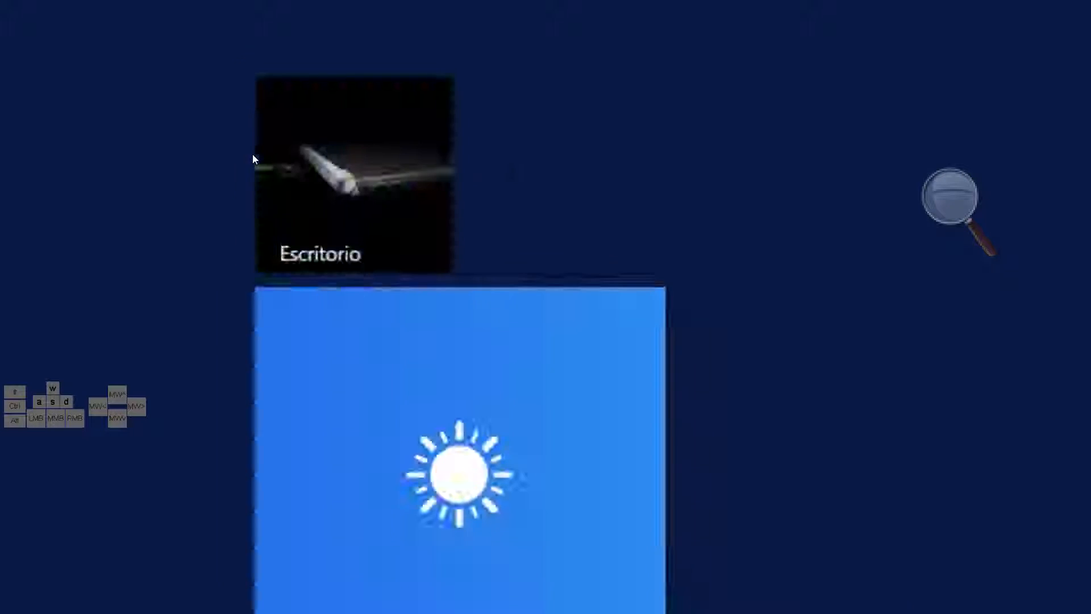
key(super)
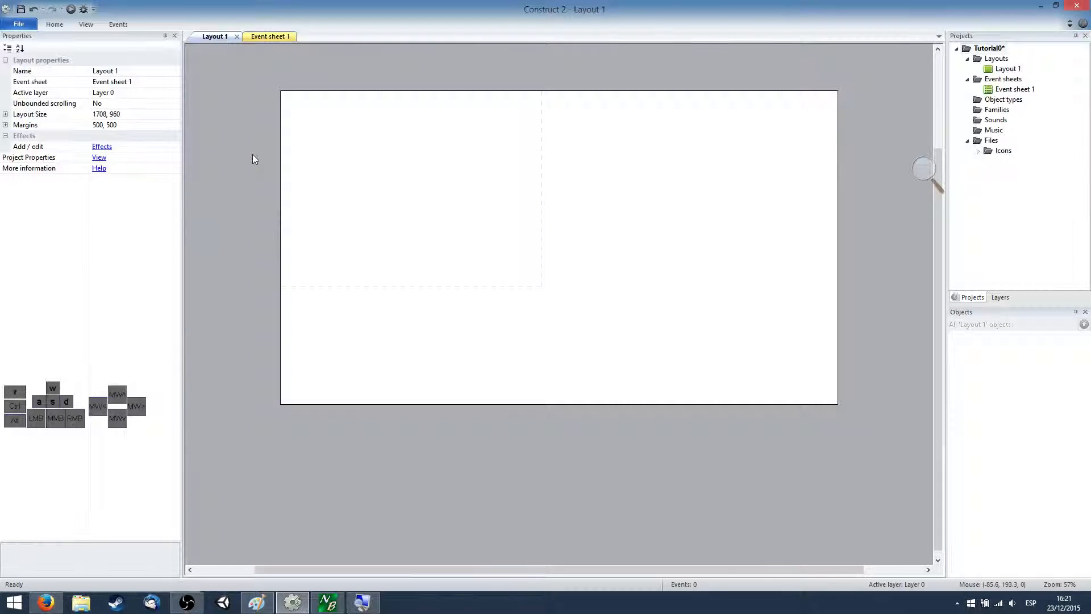
- Bring up the Tutorial0 project's properties again and examine its window size with the separate width and height
click(989, 49)
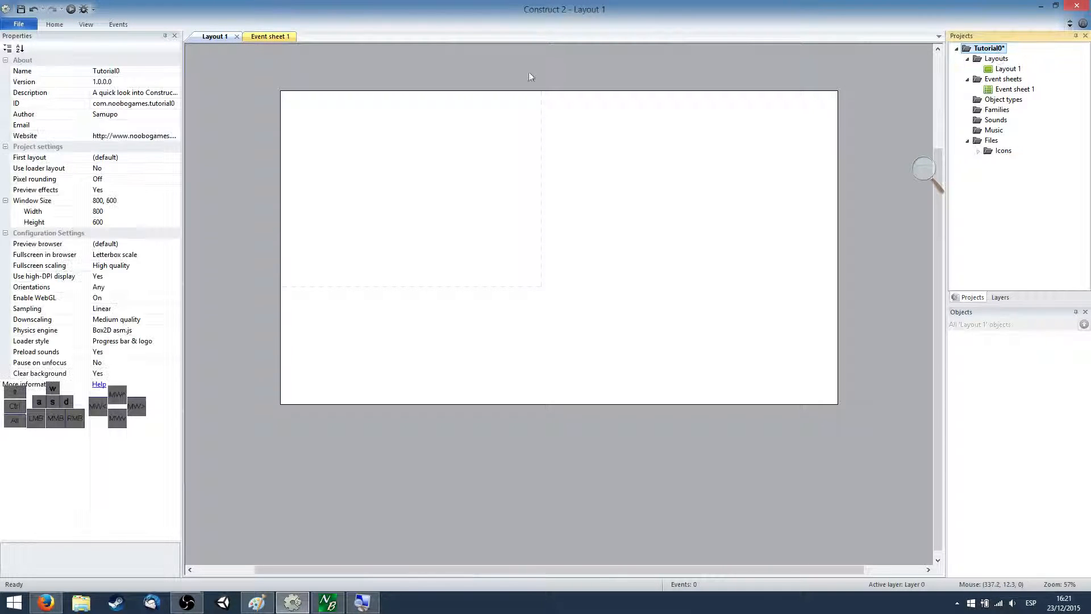
click(147, 211)
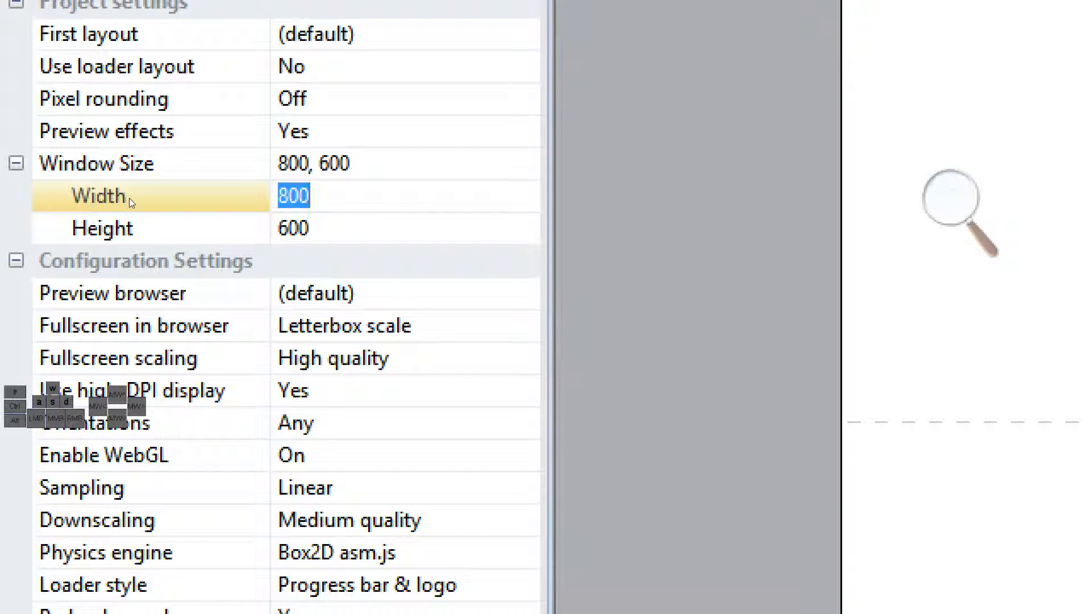
key(Up)
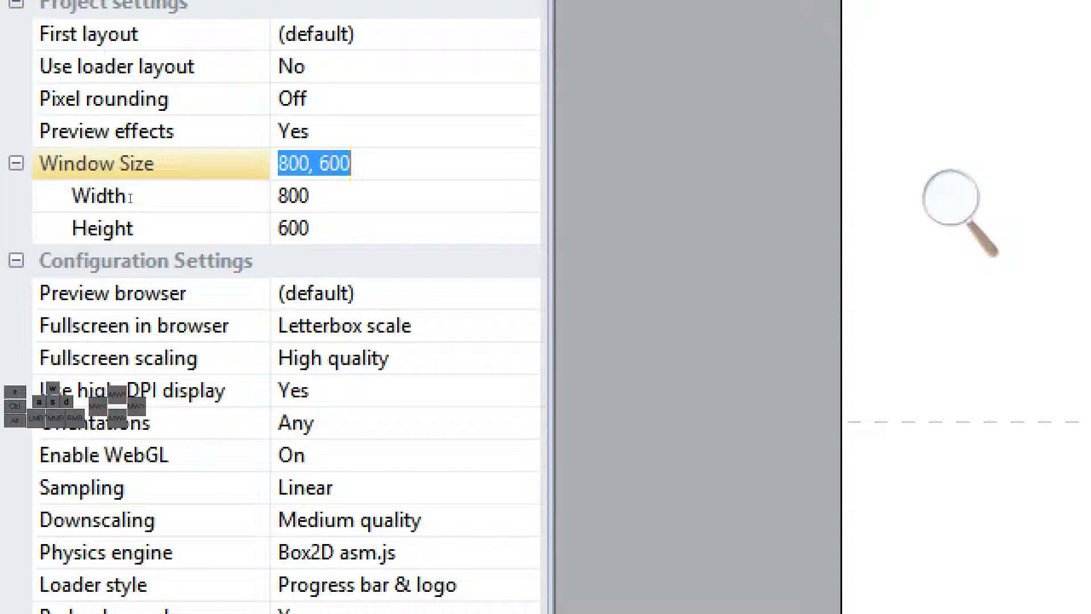
key(End)
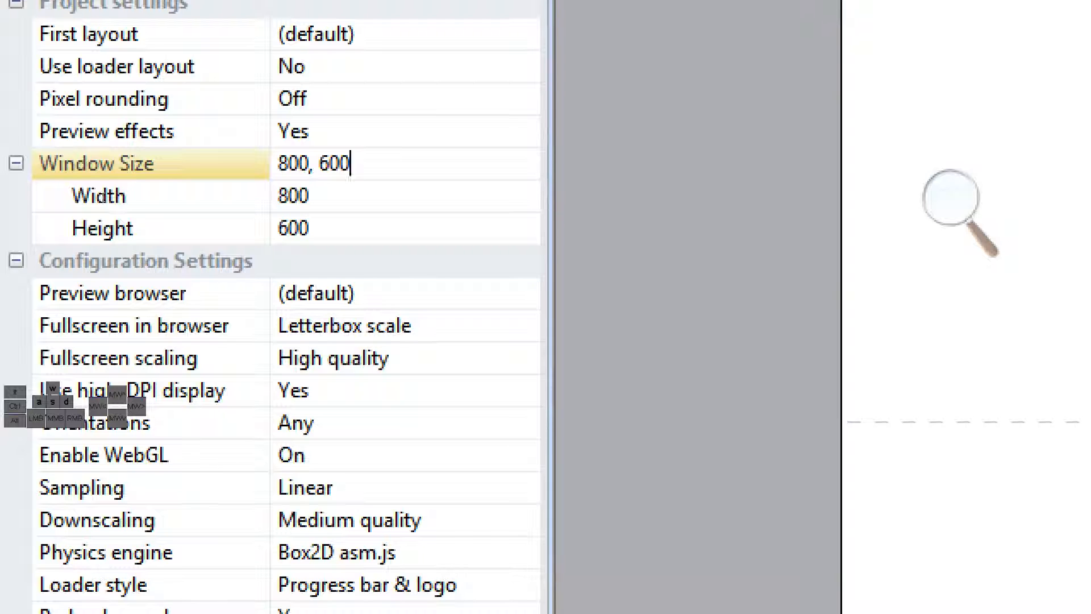
click(126, 199)
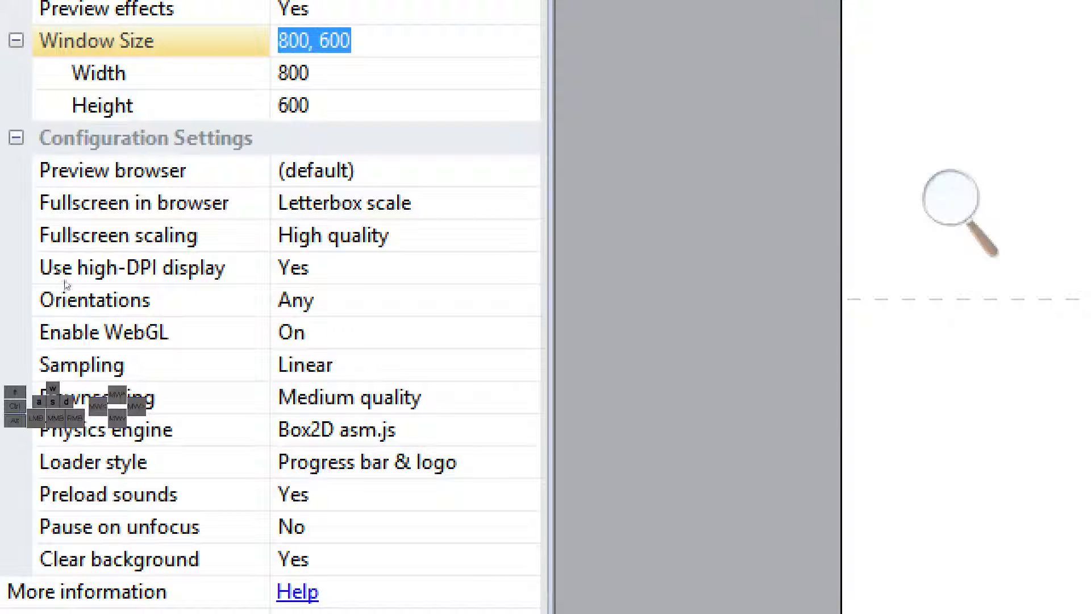
- Examine the choices available for the project's Orientations setting
click(67, 288)
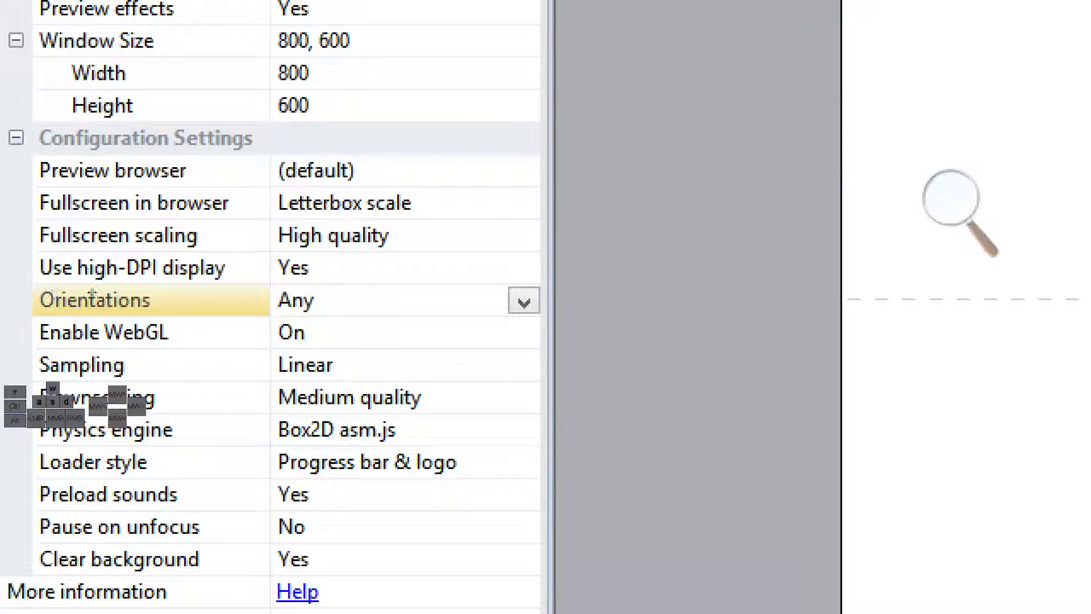
double_click(174, 294)
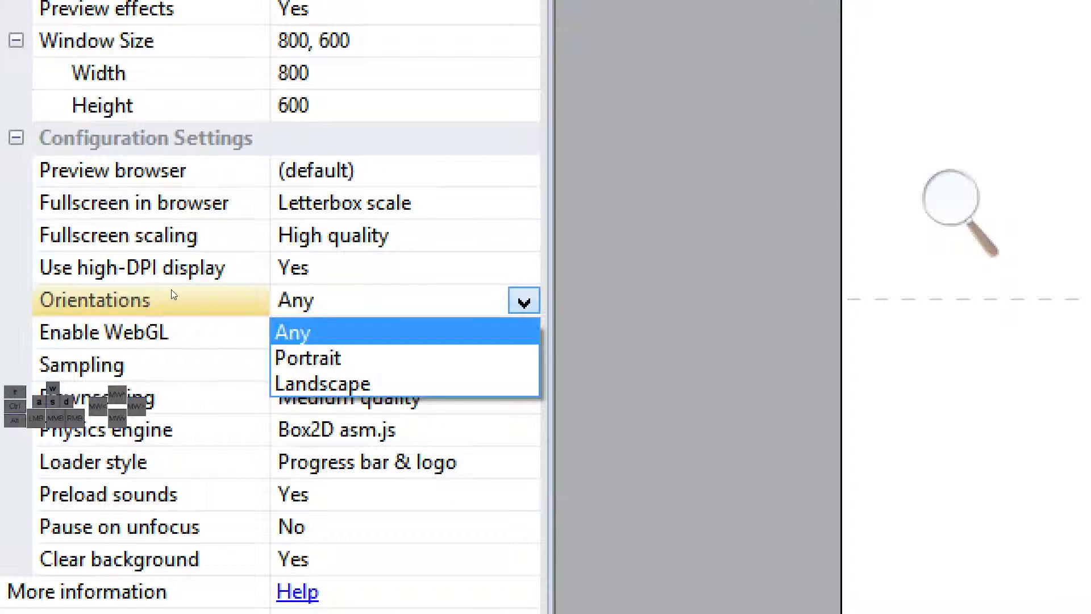
click(174, 295)
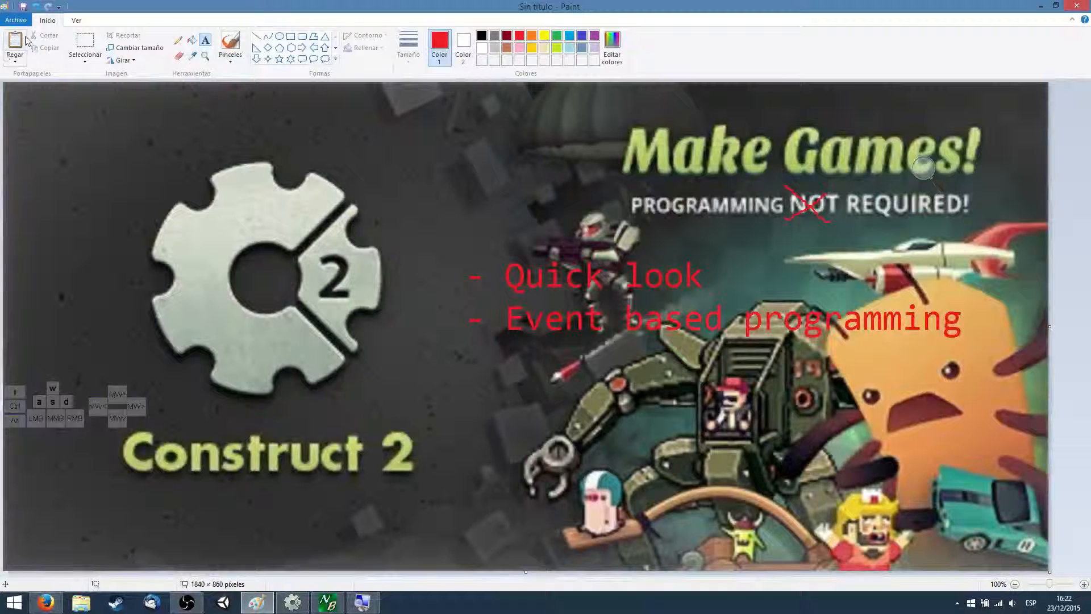
- Switch to Paint and start a new blank image in place of the current drawing
click(16, 20)
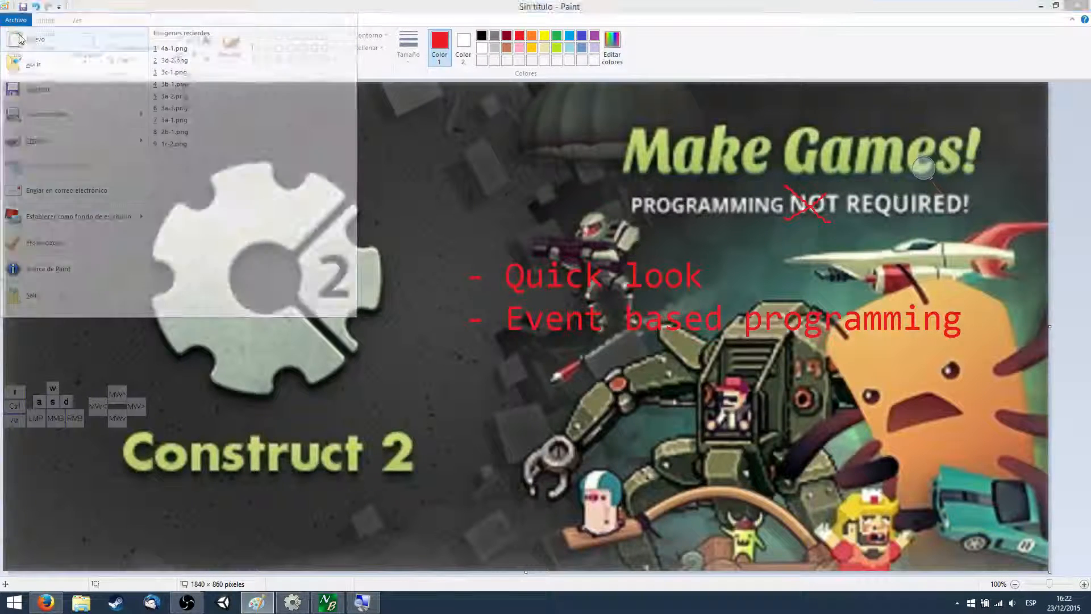
click(20, 39)
click(557, 305)
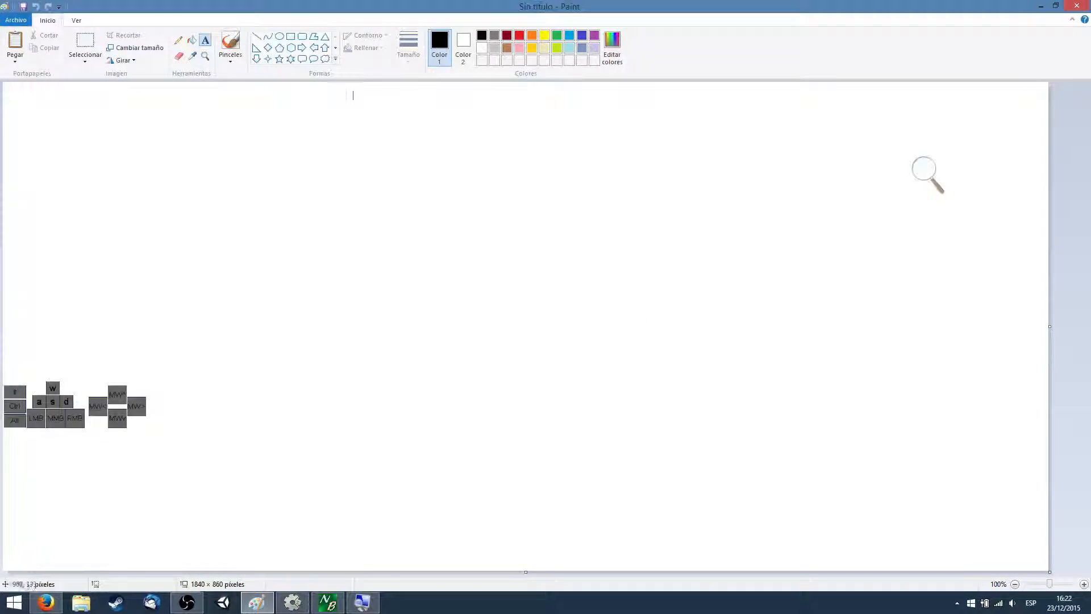
- Draw a wide rectangle about 649 × 274 px and, beside it, a tall rectangle about 330 × 607 px
click(291, 37)
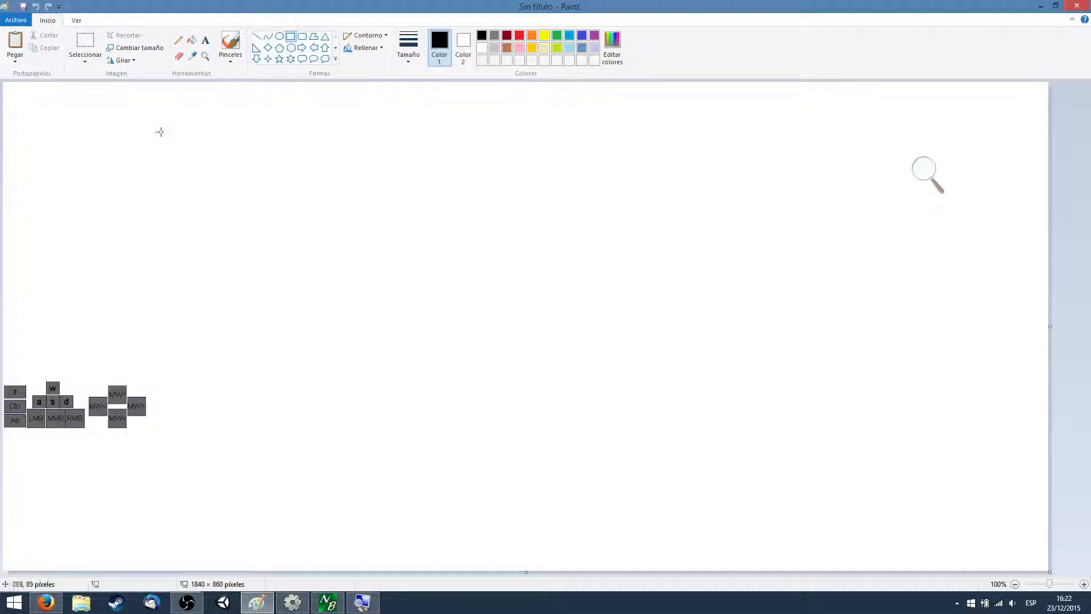
mouse_move(81, 131)
mouse_down()
mouse_move(290, 239)
mouse_move(492, 297)
mouse_move(451, 286)
mouse_up()
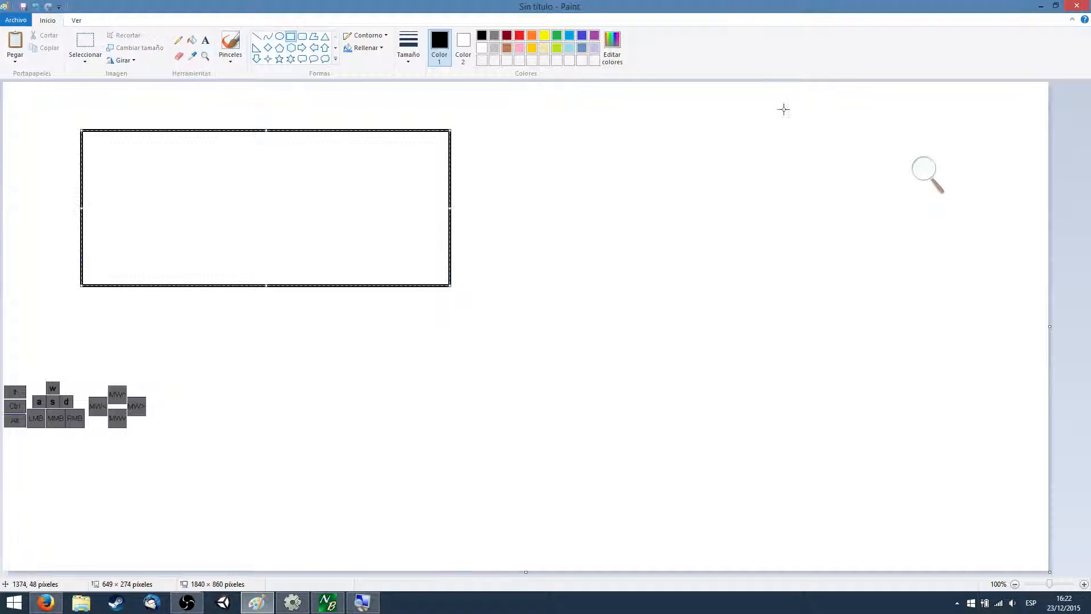
drag(620, 123, 808, 468)
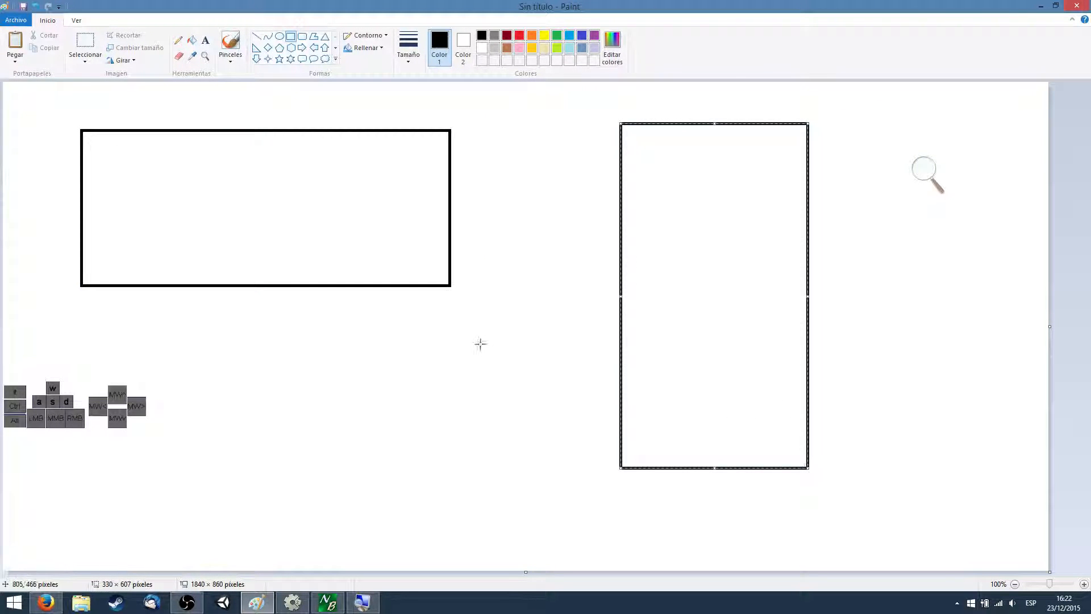
click(480, 343)
- Label the wide rectangle with the text LANDSCAPE
click(205, 40)
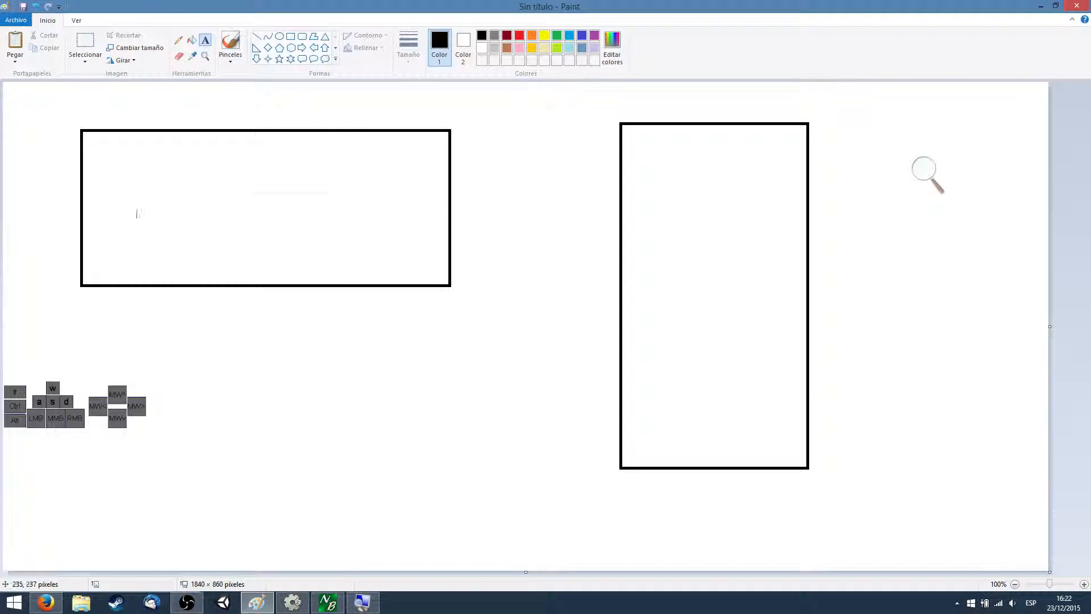
click(135, 194)
text(LANDS)
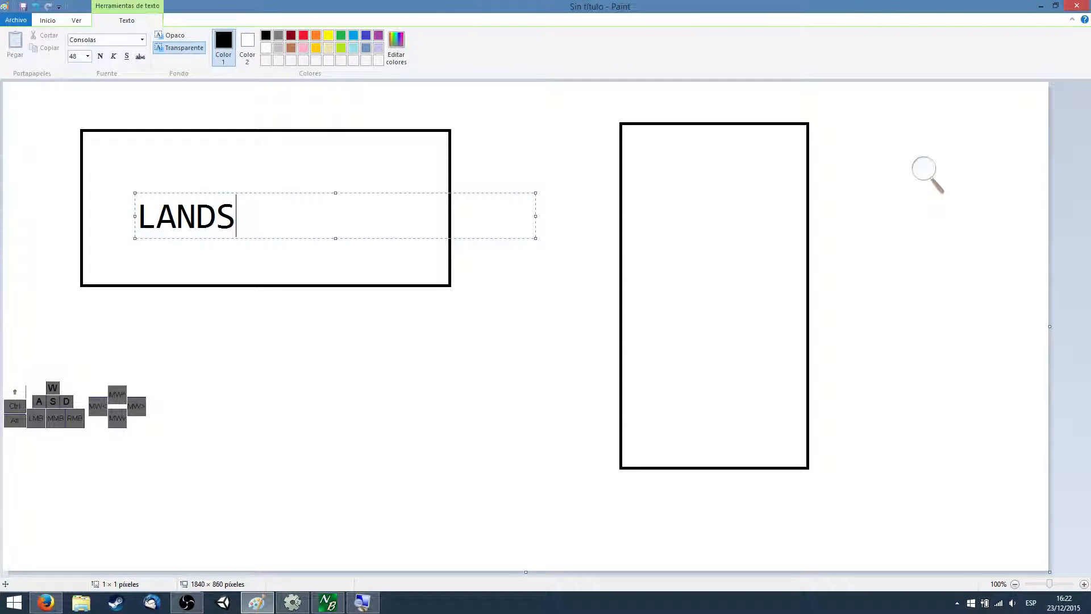
text(CAPE)
click(655, 284)
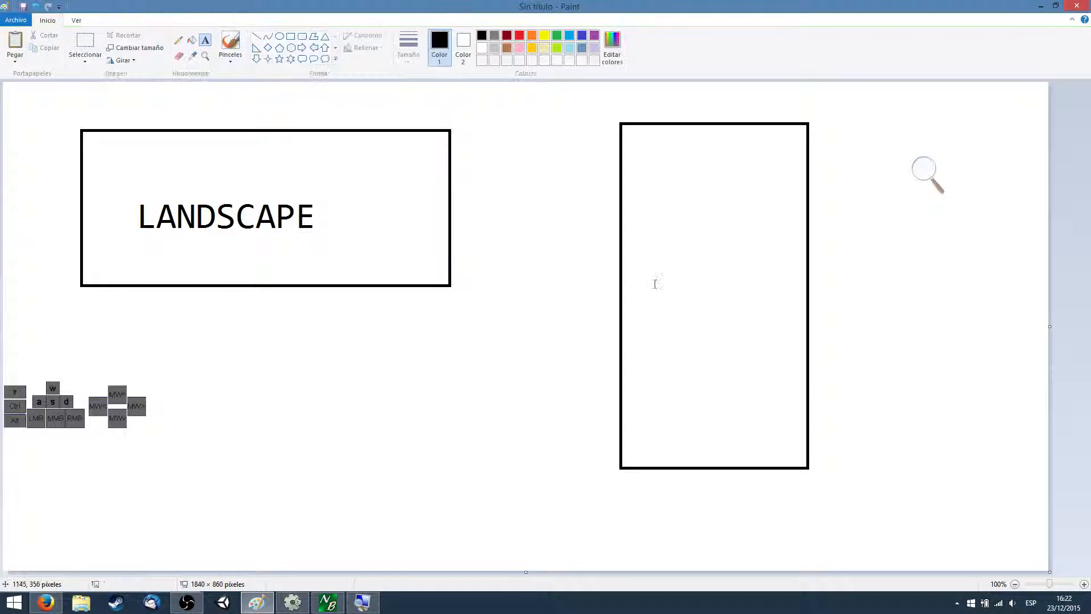
- Label the tall rectangle with the text PORTRAIT, shifting the text slightly so it fits inside
click(655, 284)
text(PORTRAI)
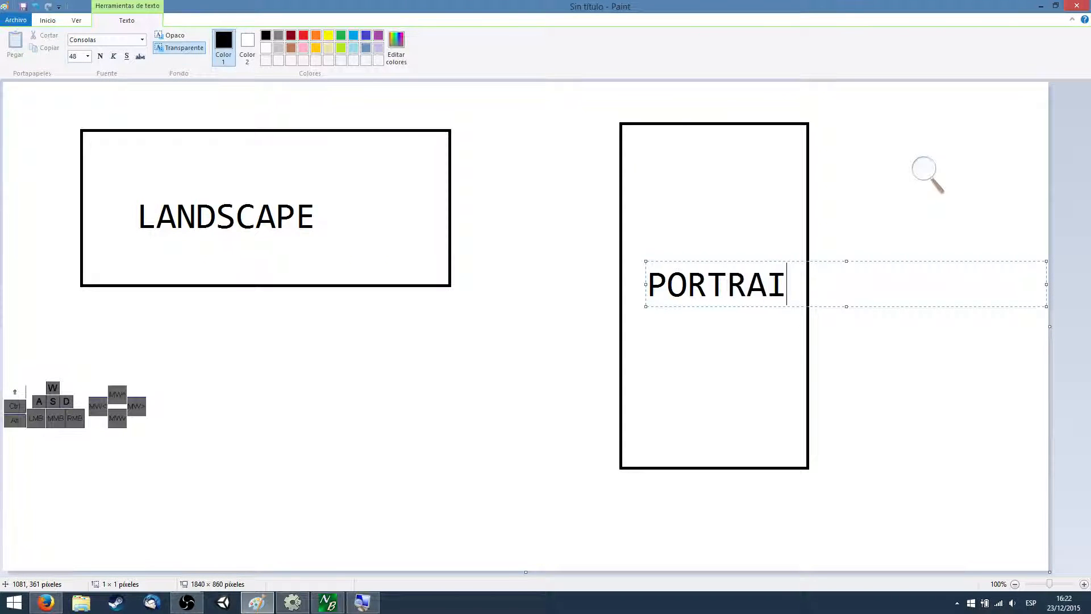
text(T)
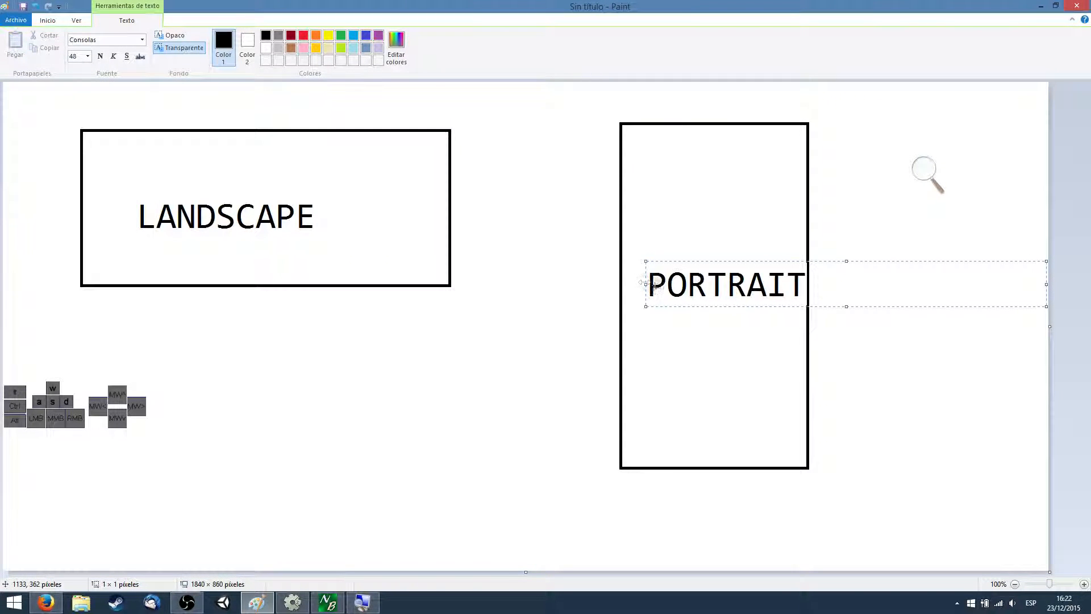
drag(646, 283, 633, 283)
click(546, 279)
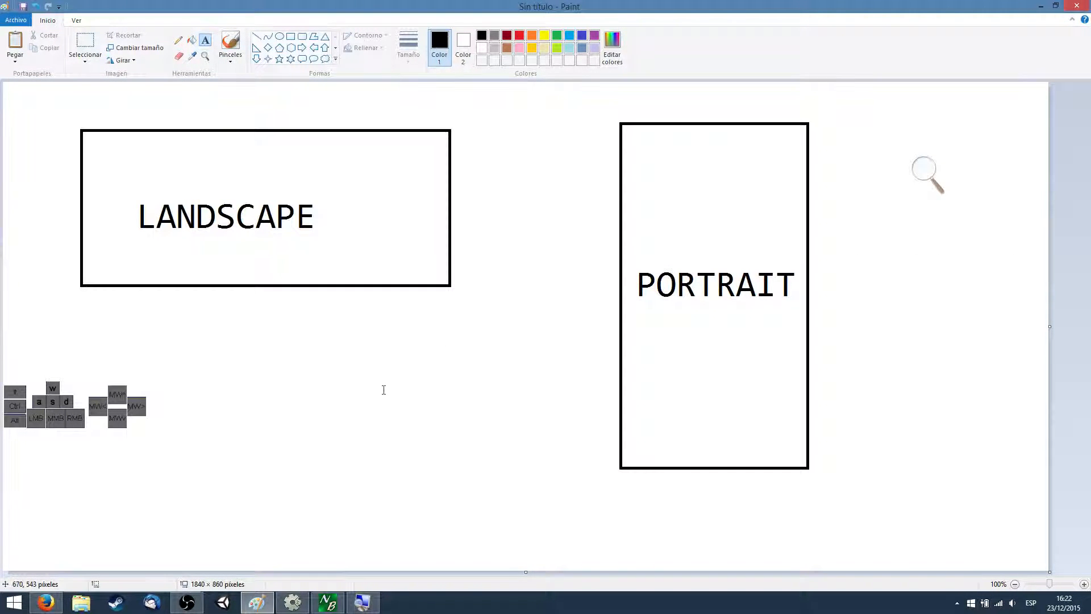
- Switch back to Construct 2 and set the project's Orientations to Landscape
click(293, 602)
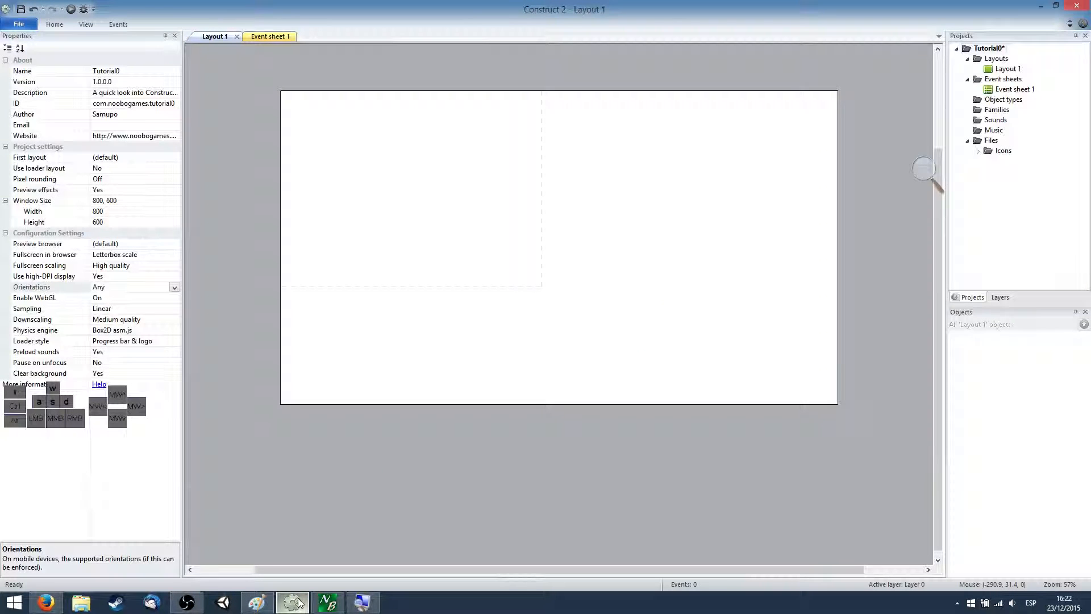
click(175, 287)
click(175, 283)
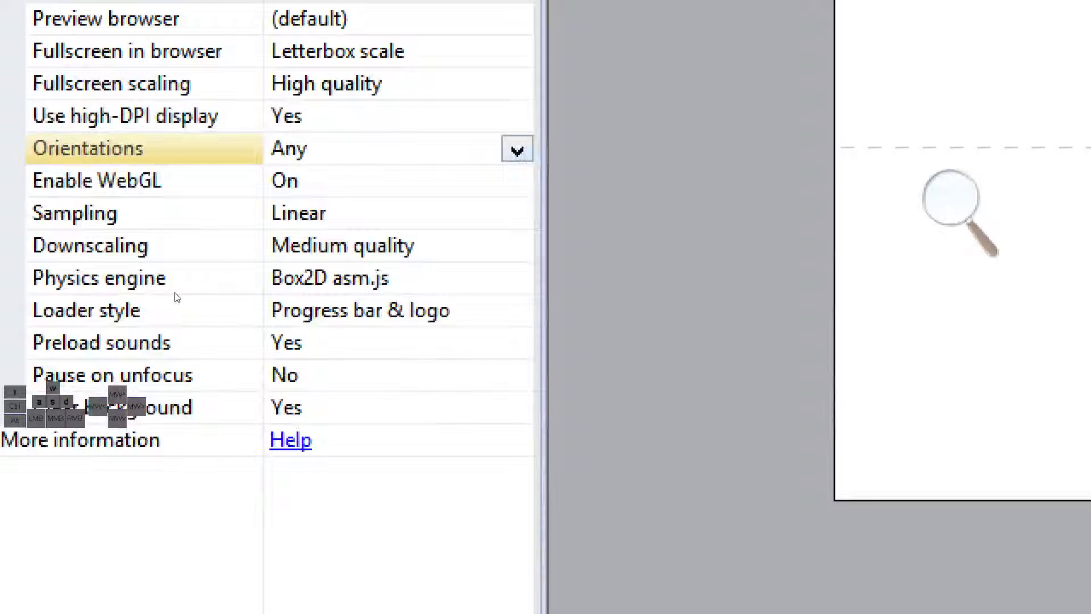
click(524, 348)
key(Down)
key(Down)
key(Return)
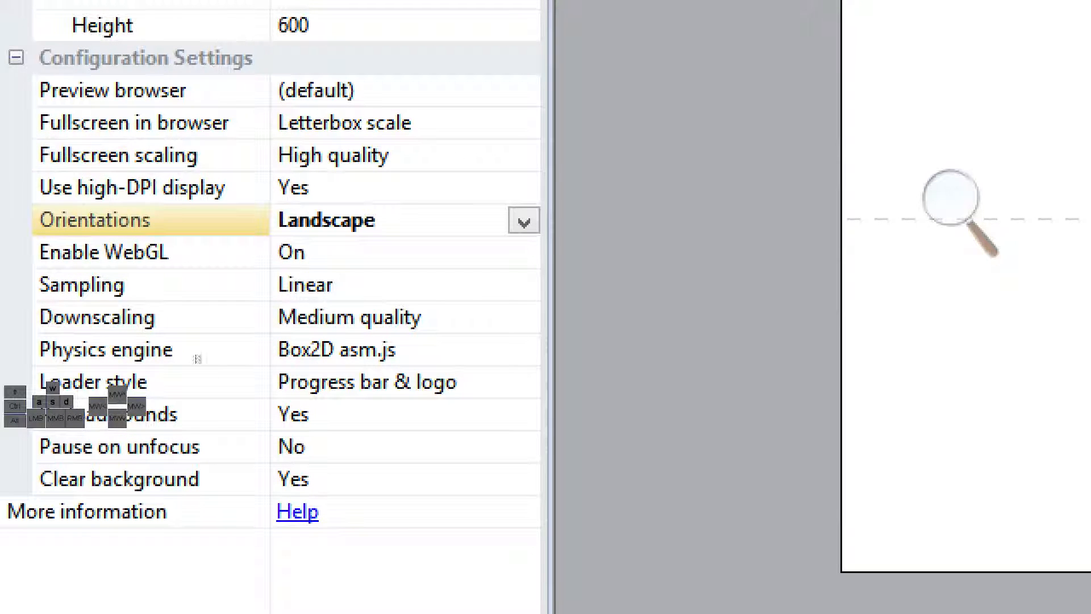
- Look at Event sheet 1 and return to Layout 1
click(175, 335)
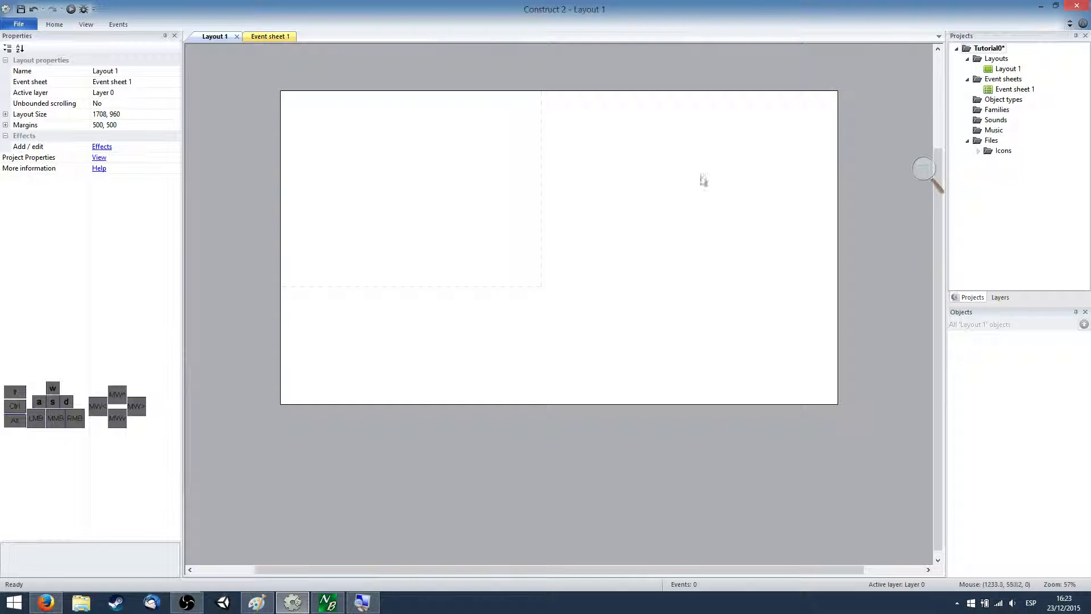
click(270, 37)
click(216, 37)
right_click(350, 121)
click(366, 123)
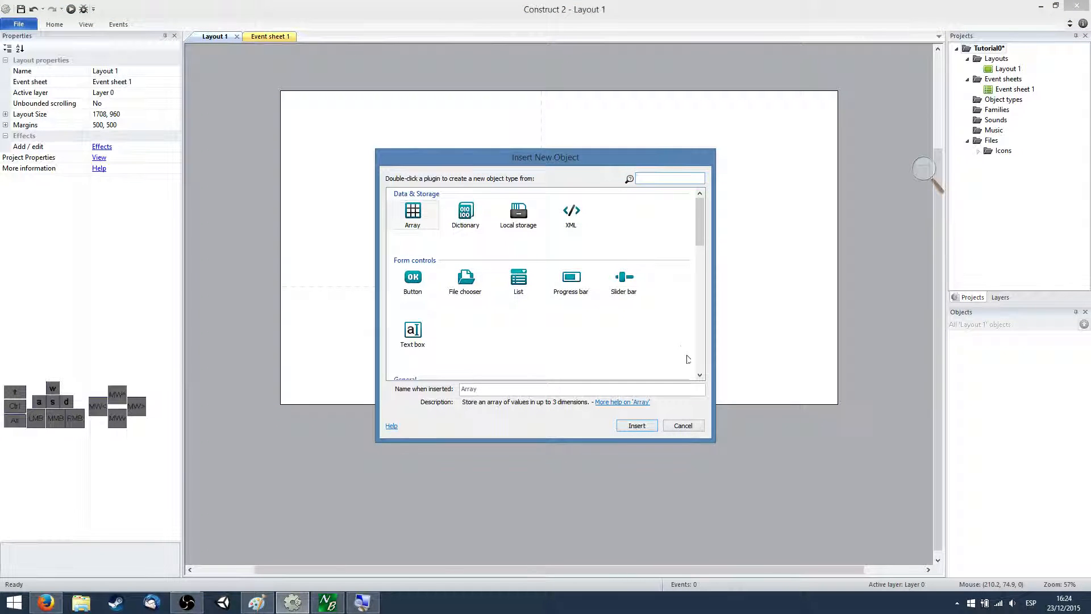
click(683, 425)
- Insert a Sprite object named Player and place it in Layout 1
right_click(399, 155)
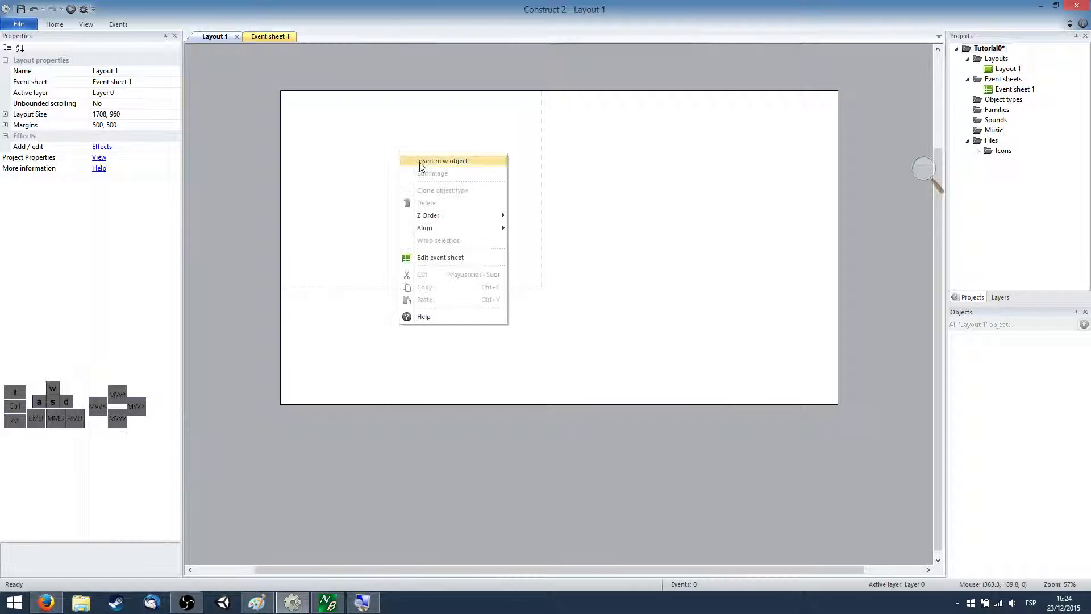
click(421, 162)
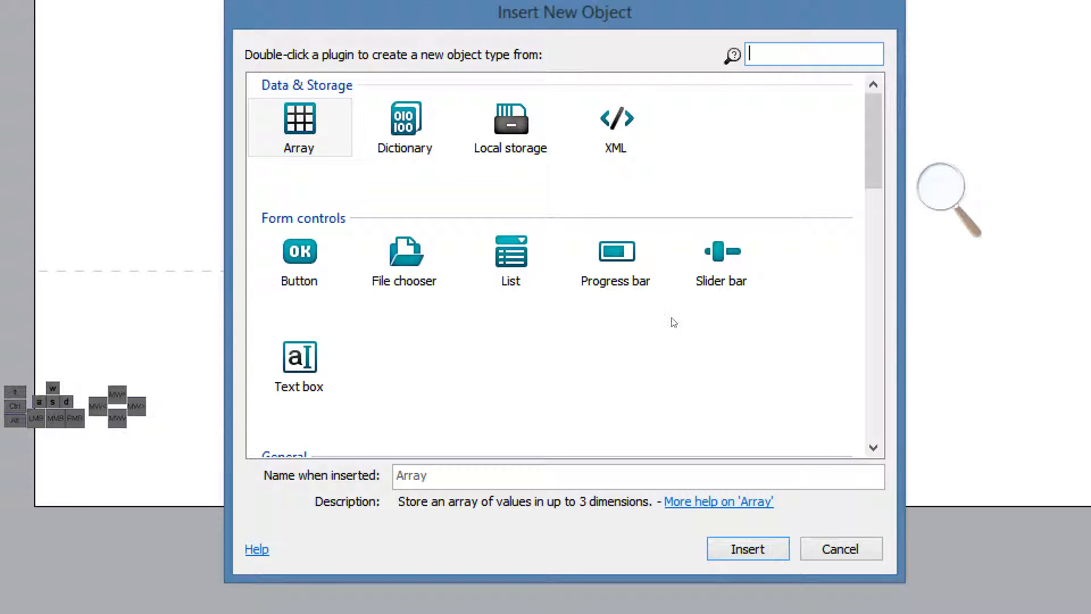
scroll(703, 227, down, 5)
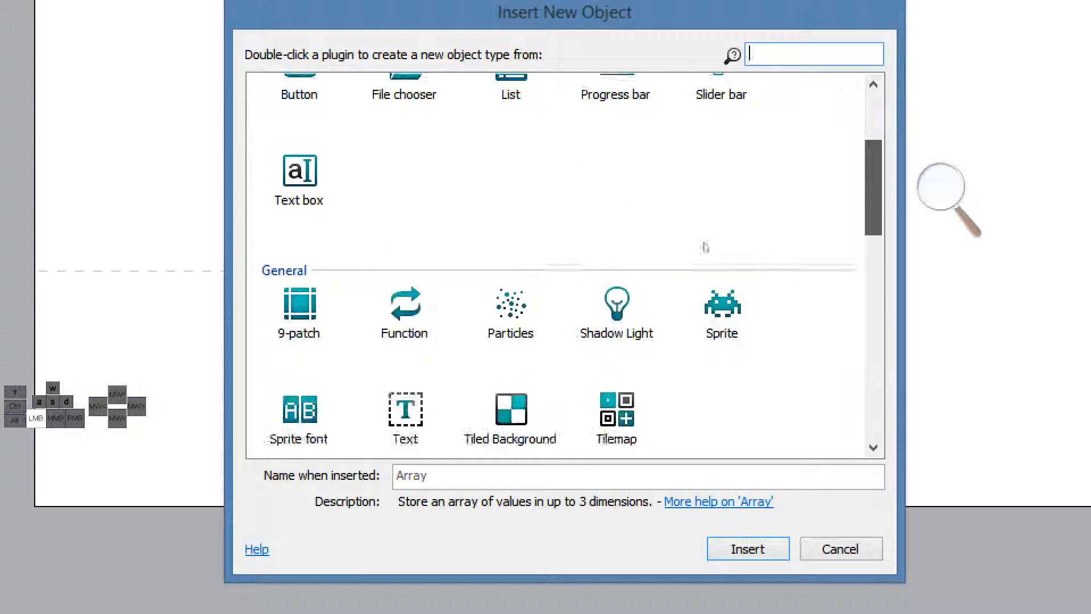
click(721, 235)
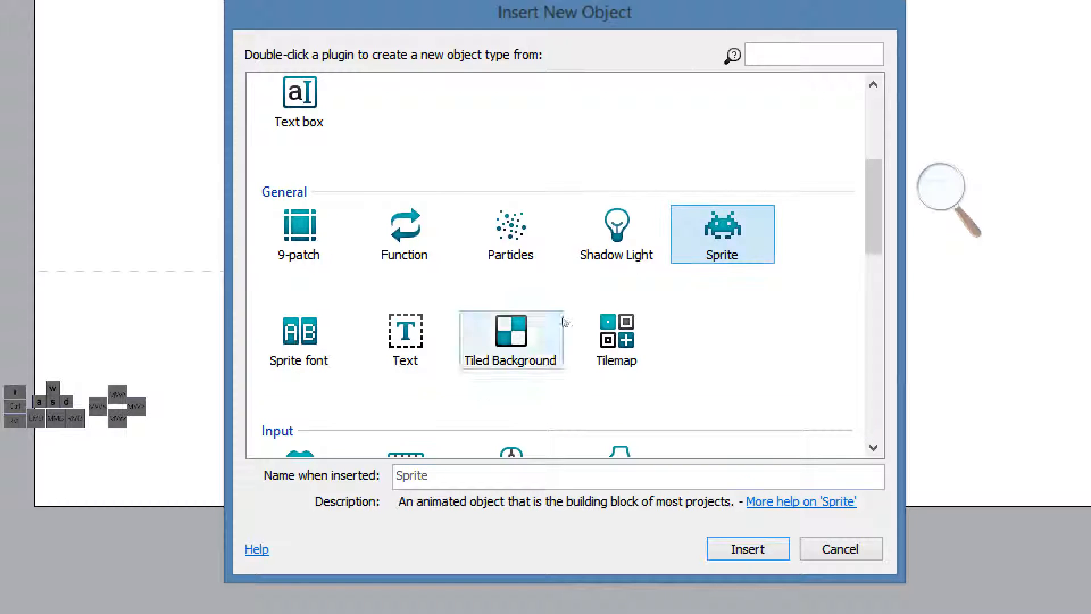
key(Tab)
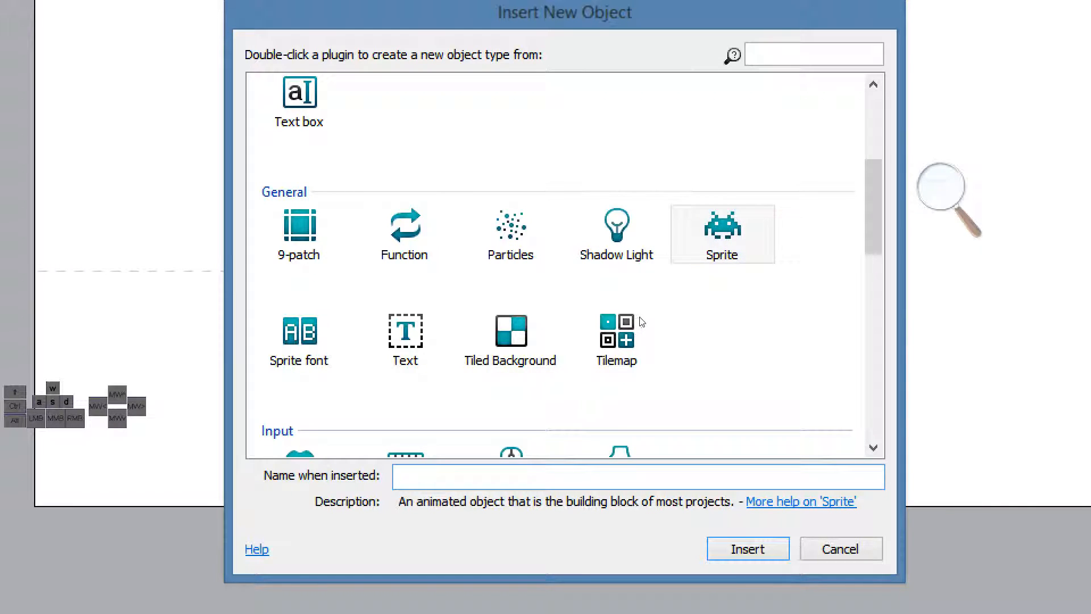
text(Player)
key(Return)
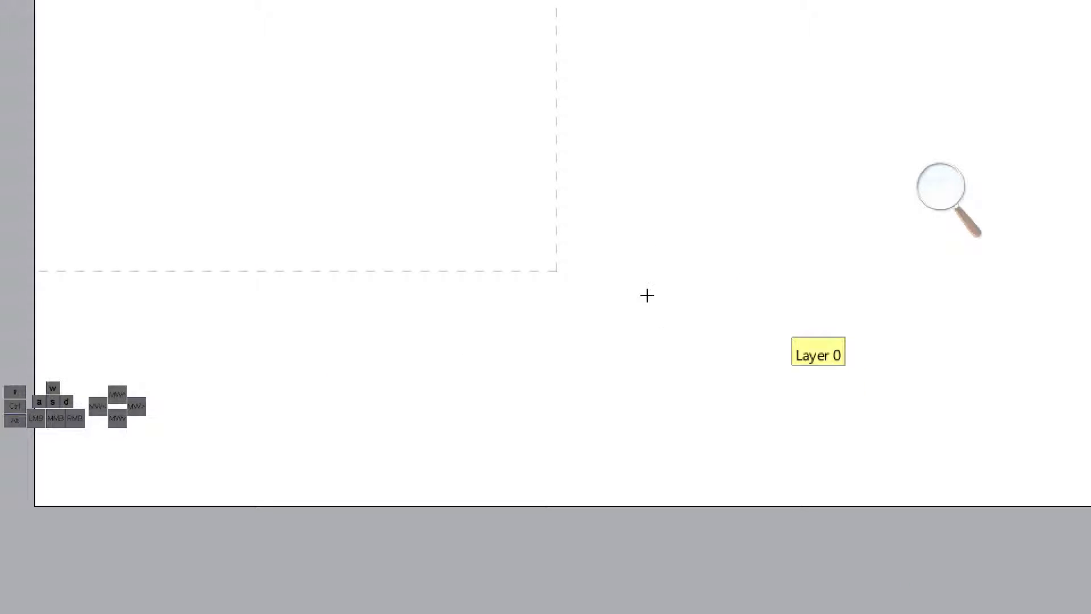
click(480, 208)
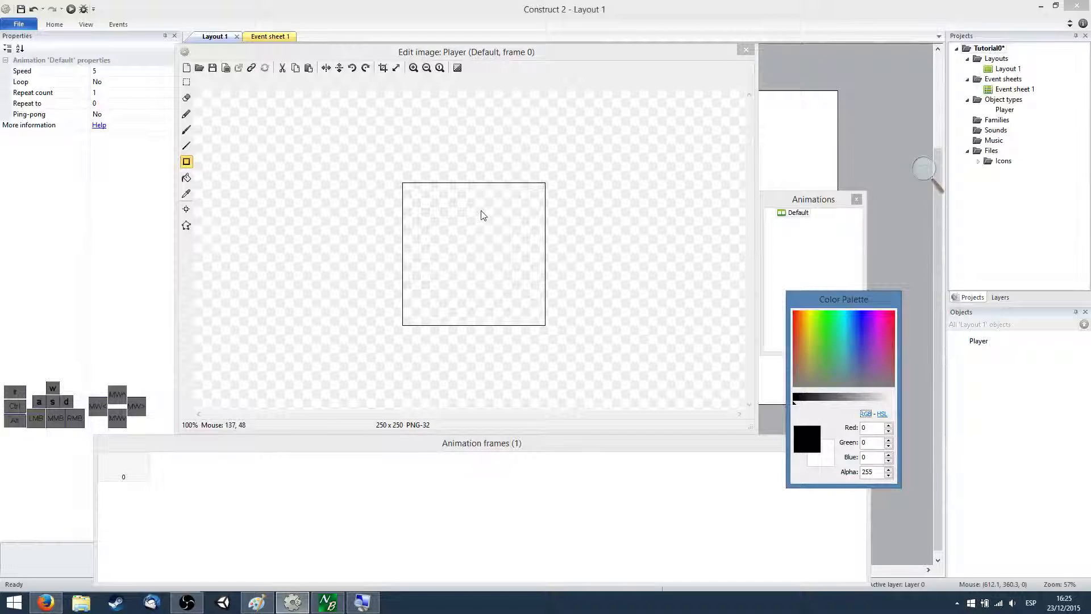
- Paint a black circle in the centre of the Player image with the brush at size 240
click(487, 56)
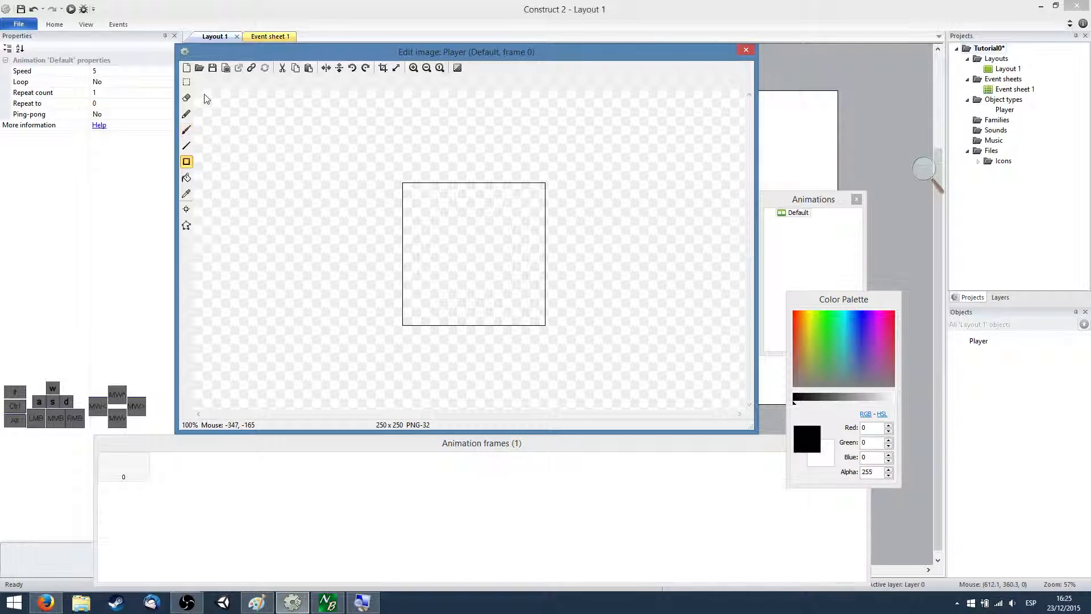
click(186, 131)
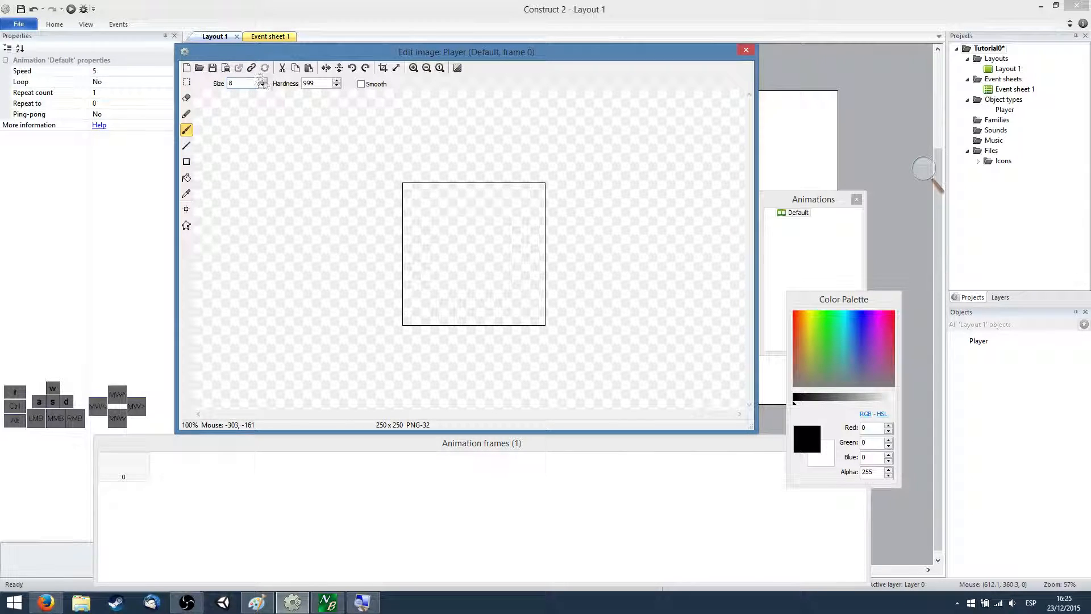
click(263, 81)
click(262, 81)
click(263, 81)
click(262, 80)
click(263, 81)
text(240)
drag(391, 160, 481, 257)
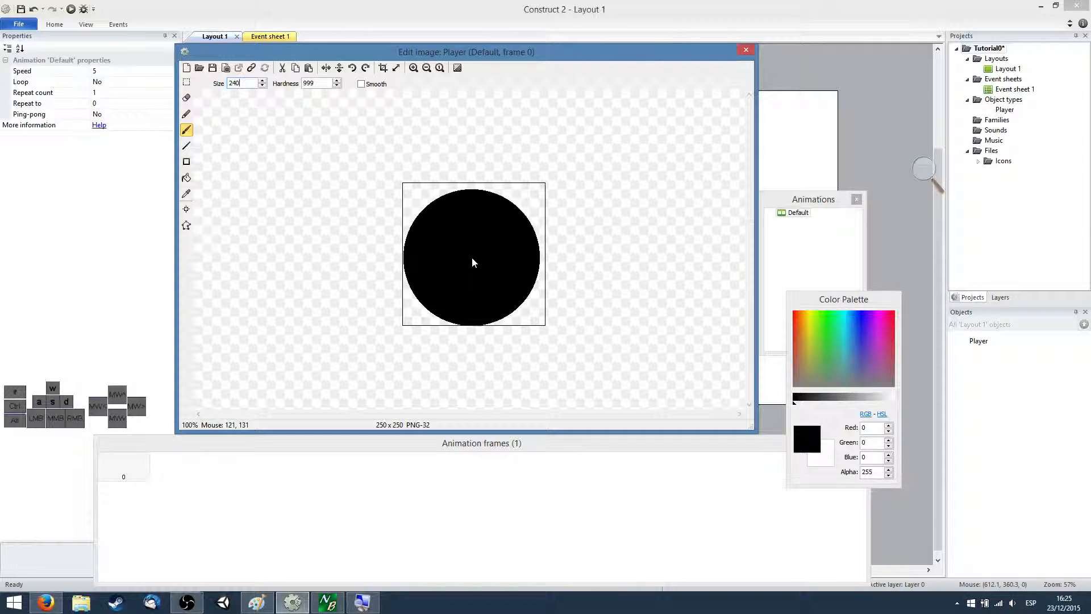
click(474, 253)
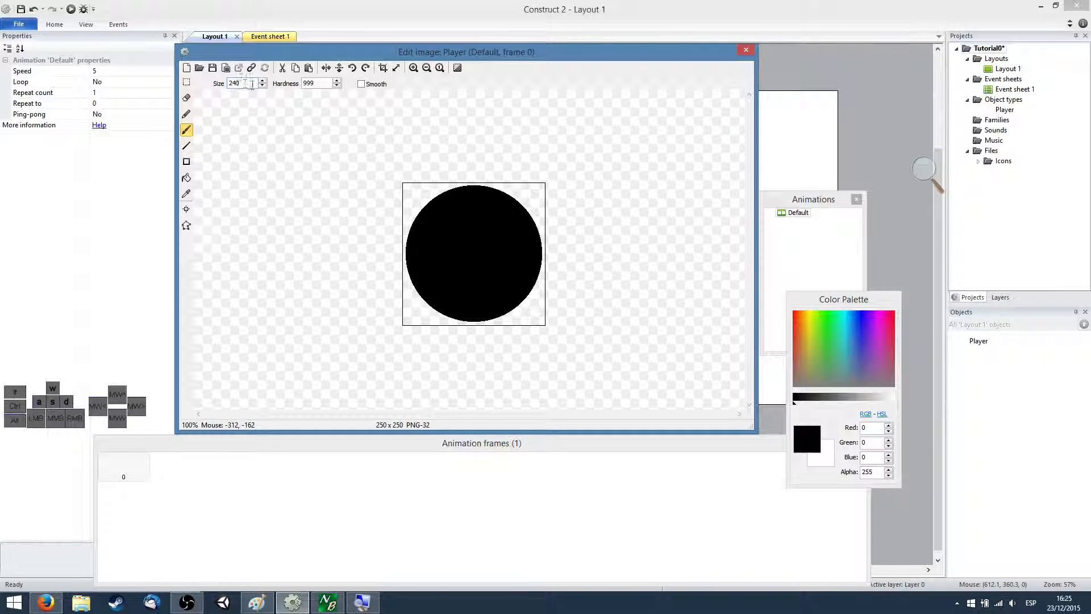
- Paint a cyan circle (RGB 21, 198, 233) centred on the black one with brush size 220, and close the image editor
drag(248, 84, 214, 73)
text(220)
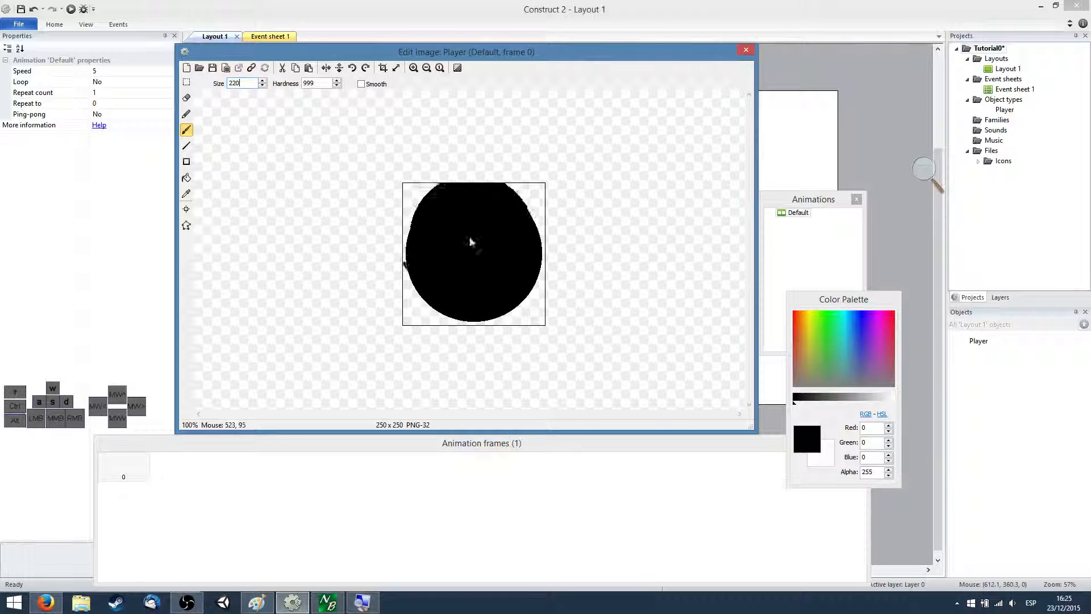
click(857, 324)
click(847, 325)
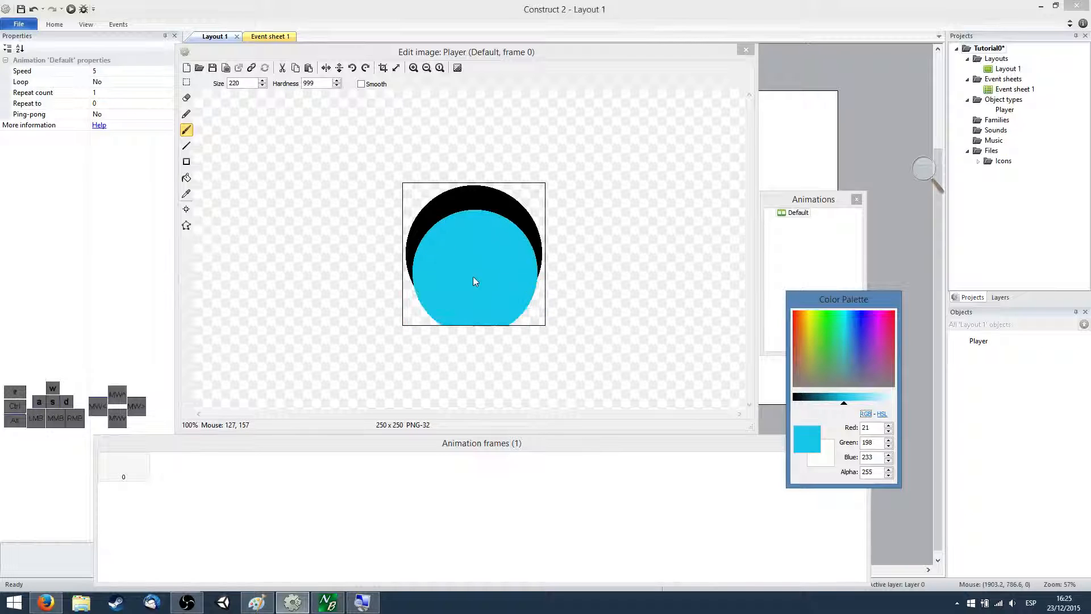
click(474, 254)
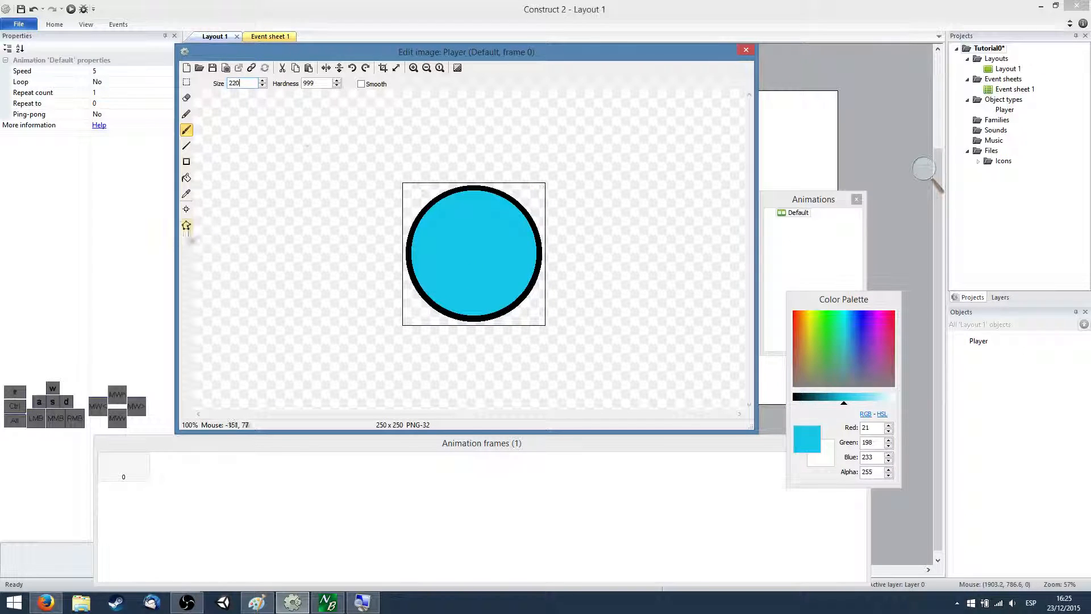
click(746, 51)
- Move the Player sprite to about 1113, 155, outside the dashed window area of the layout
drag(486, 221, 356, 156)
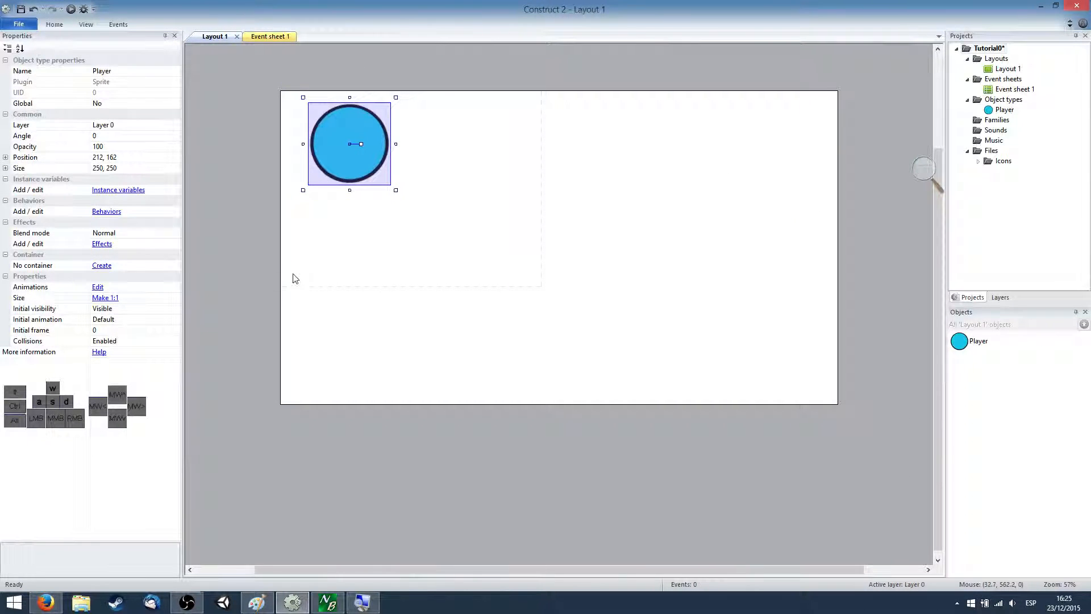
right_click(407, 240)
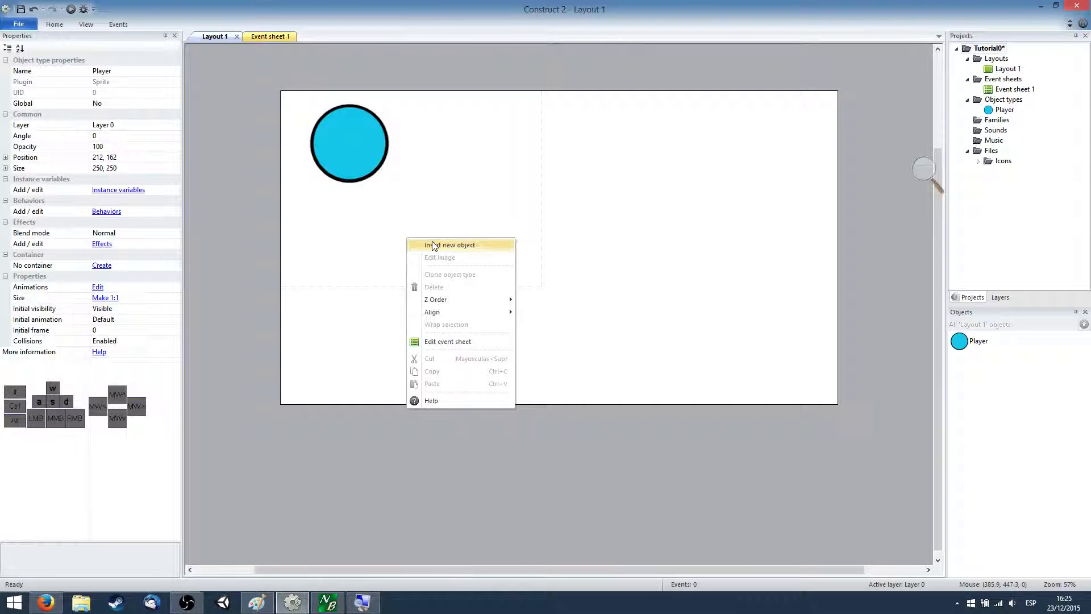
drag(365, 139, 661, 133)
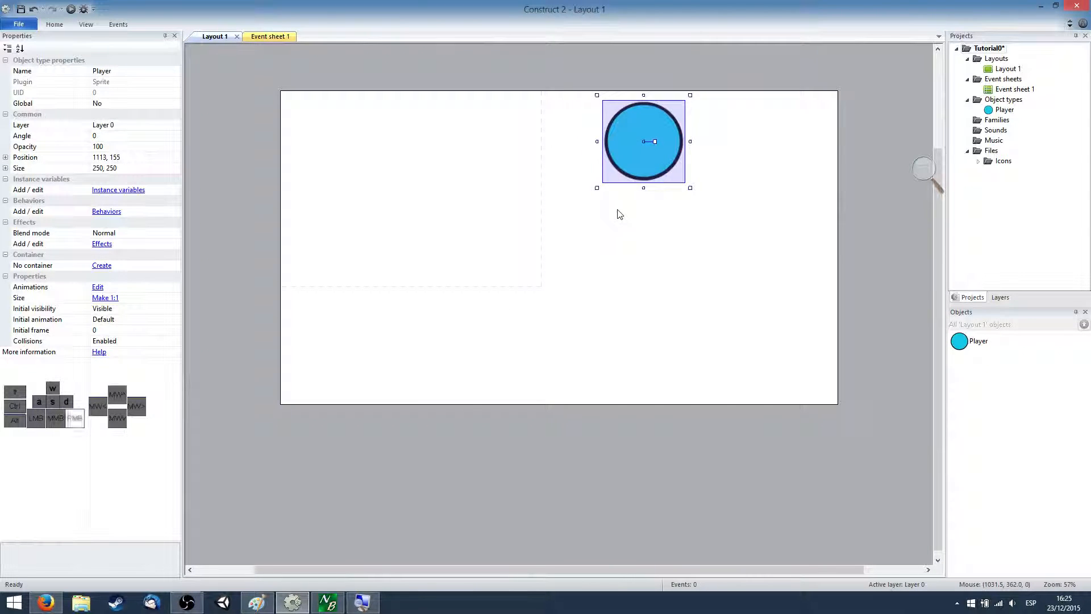
- Start inserting another Sprite object with the name FloorSprite
right_click(620, 214)
click(640, 219)
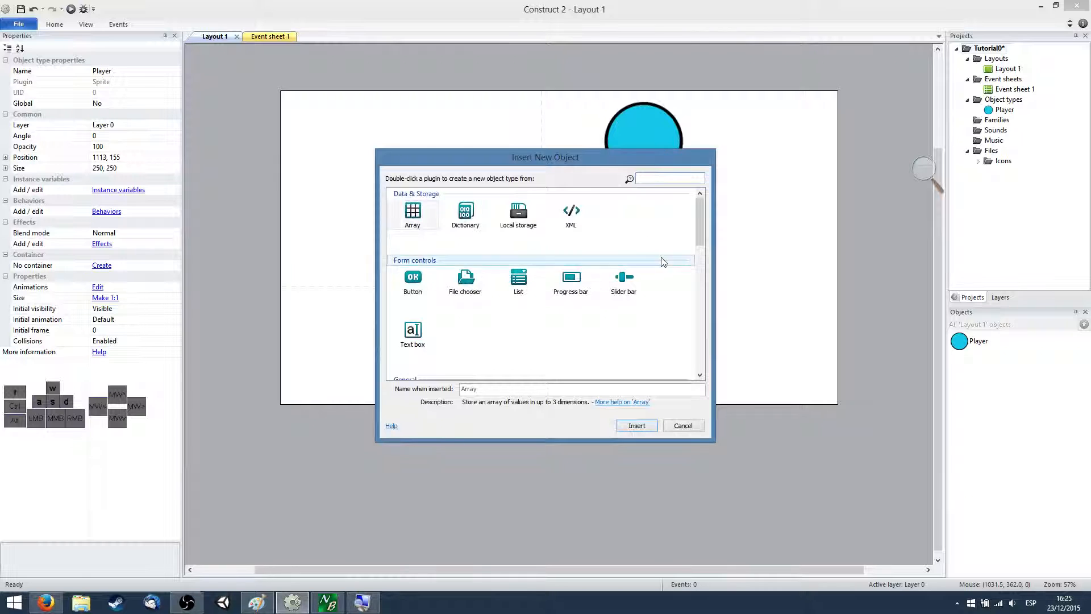
drag(698, 234, 698, 282)
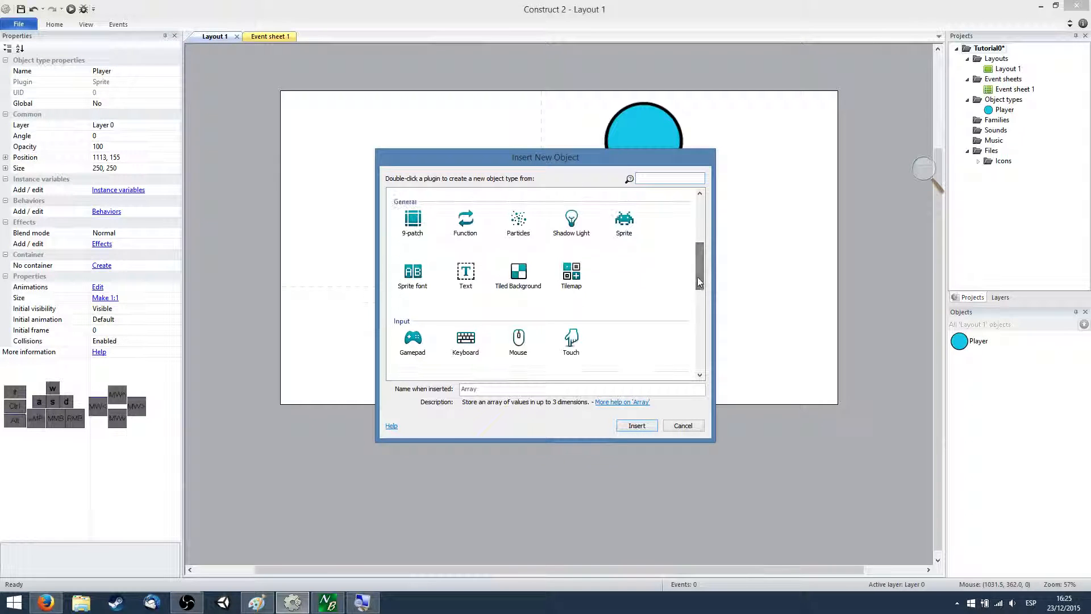
click(627, 228)
click(541, 386)
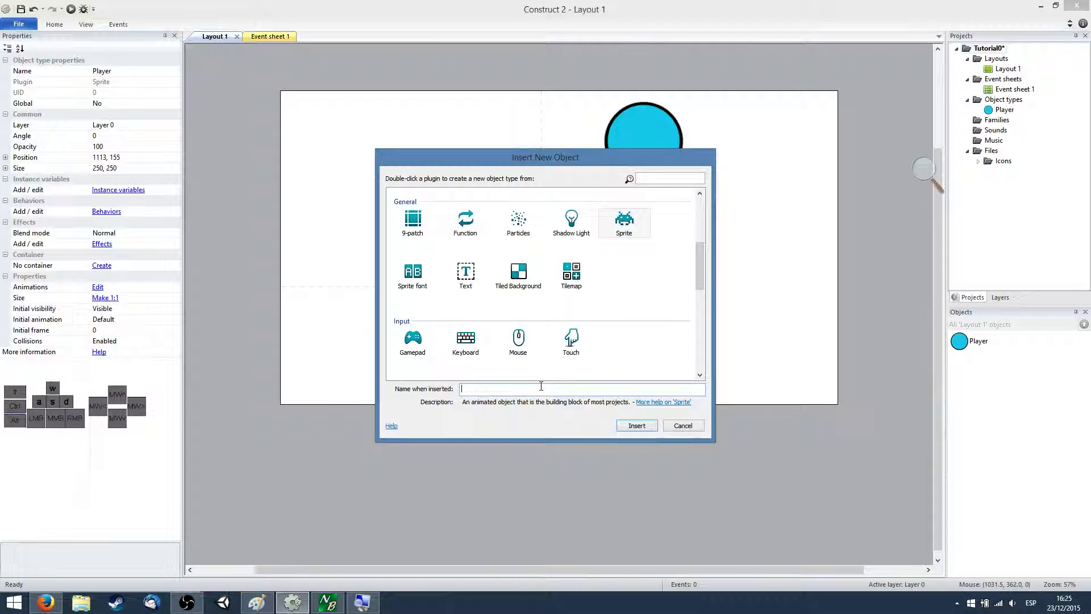
text(FloorSprite)
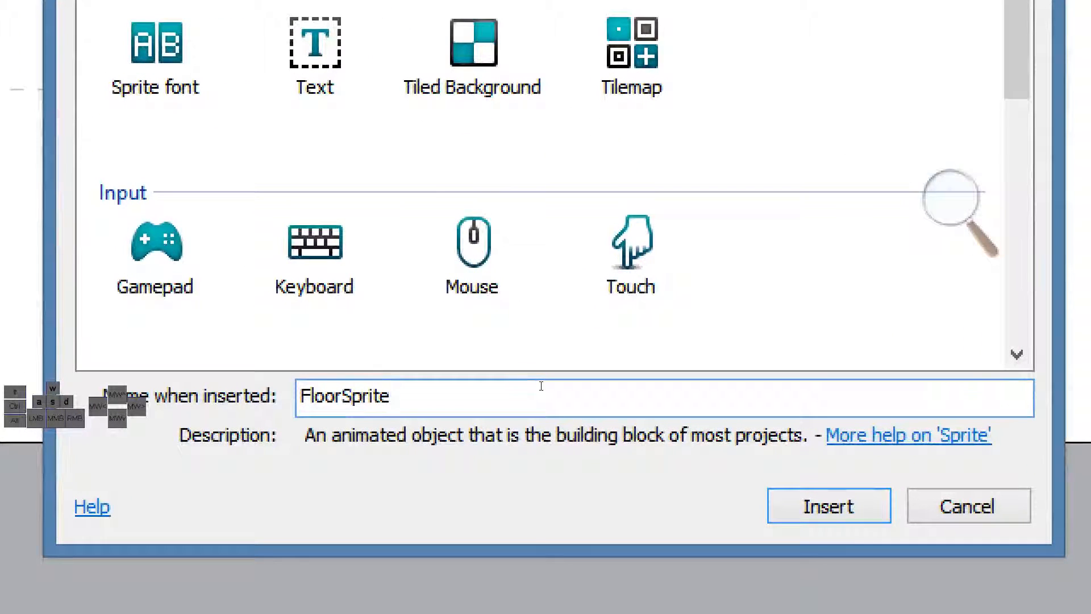
- Try to insert the sprite under the shorter name Floor
key(BackSpace)
key(BackSpace)
key(BackSpace)
key(BackSpace)
key(BackSpace)
key(BackSpace)
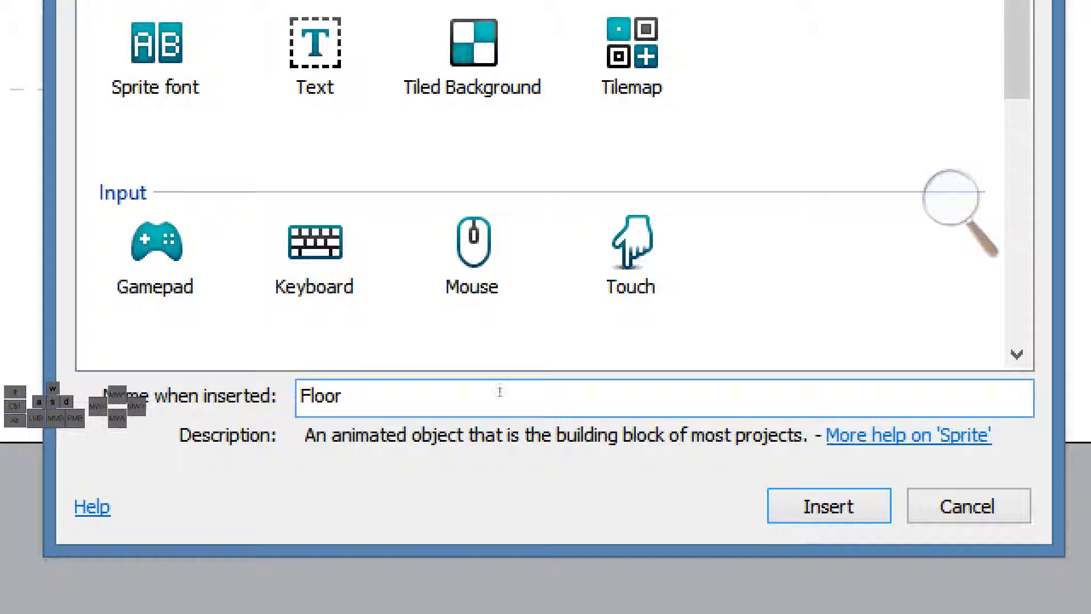
key(Return)
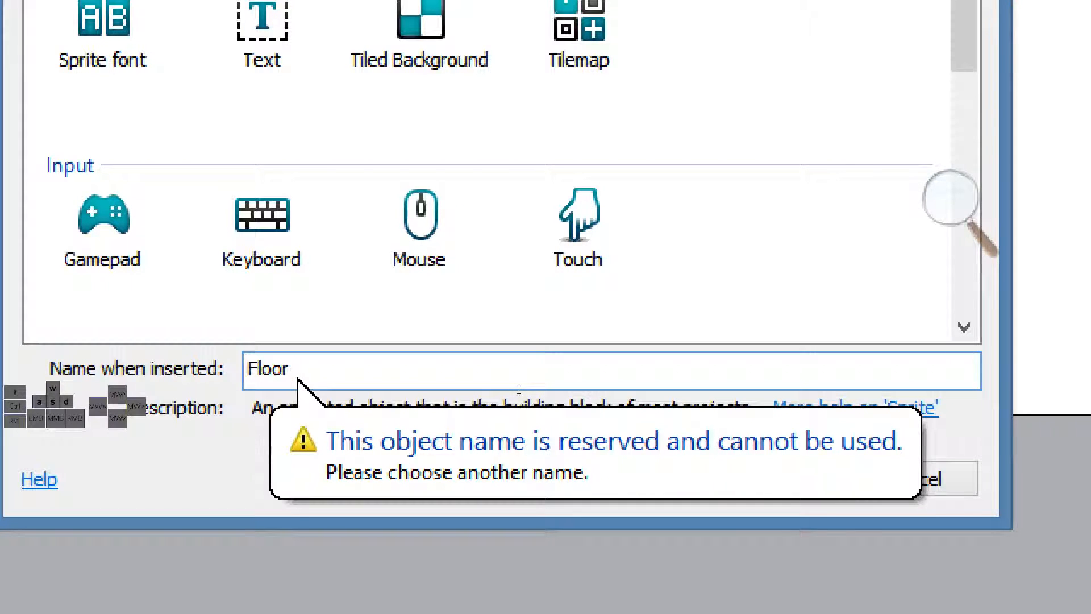
- Complete the sprite's name as FloorSprite and place it in the layout beside the Player
text(Sprite)
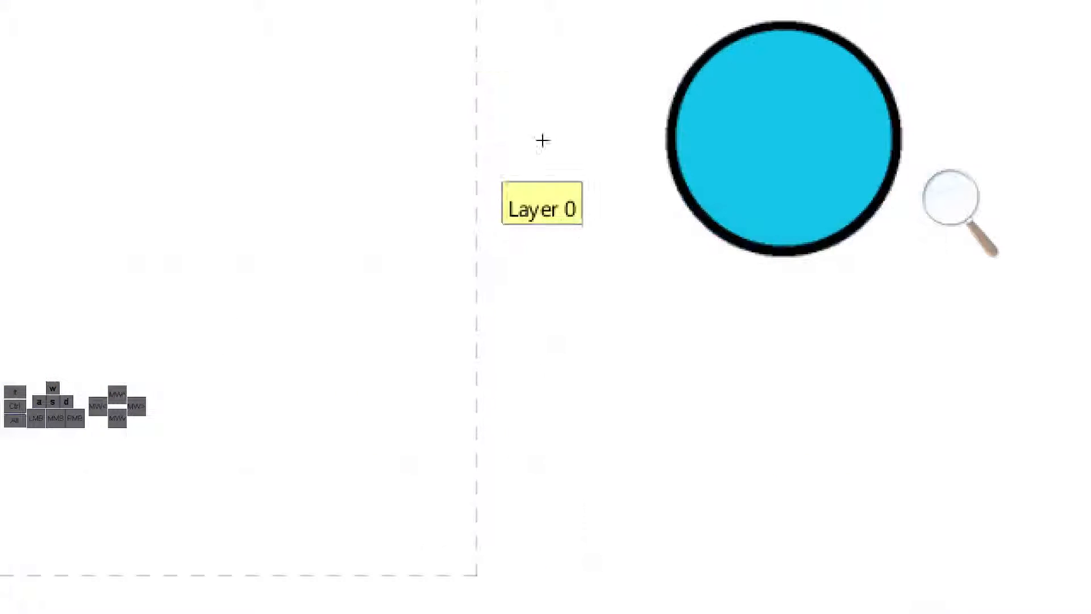
click(494, 225)
key(super+minus)
key(super+minus)
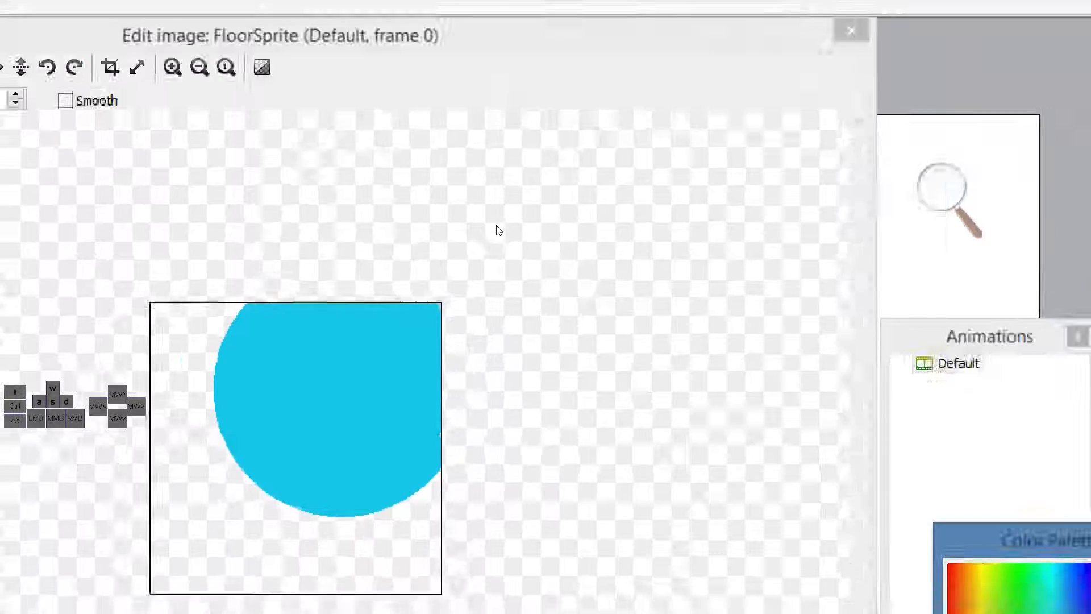
- Cover the whole FloorSprite image with brown (RGB 107, 43, 15) and move the sprite below the Player
drag(823, 339, 796, 329)
click(818, 397)
click(389, 232)
mouse_move(388, 232)
mouse_down()
mouse_move(585, 231)
mouse_move(500, 295)
mouse_up()
click(746, 50)
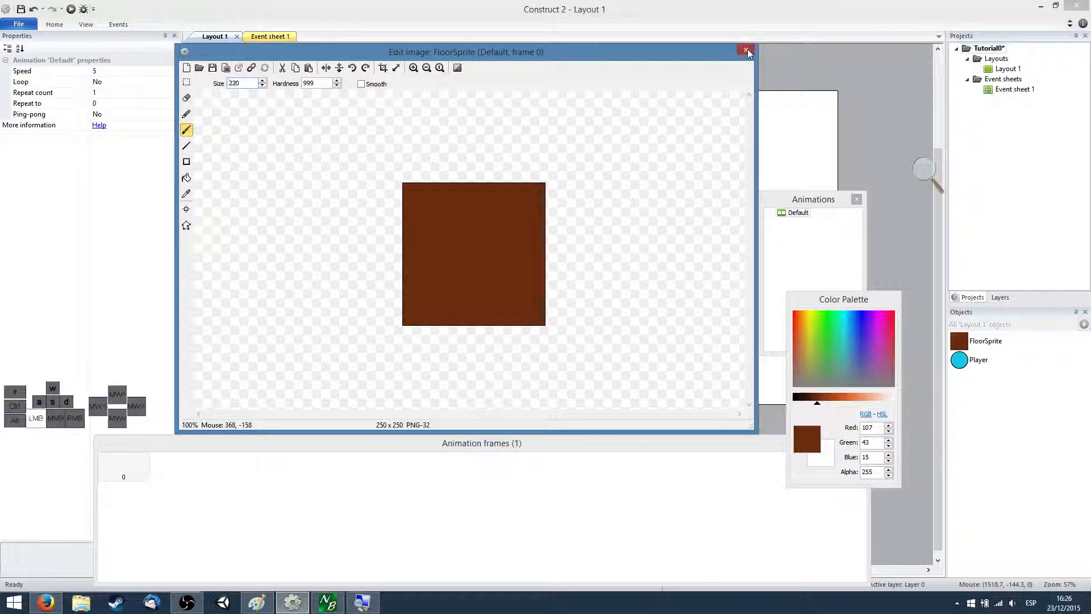
drag(520, 201, 644, 212)
click(516, 195)
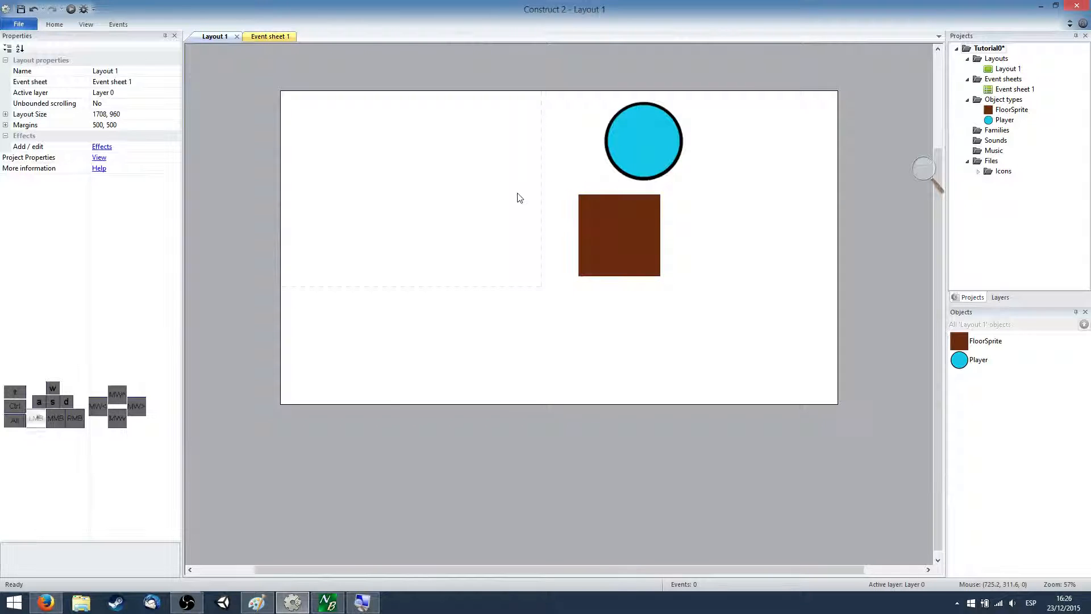
- Preview the layout in the browser, return to Construct 2 and trace the dashed window area
click(71, 9)
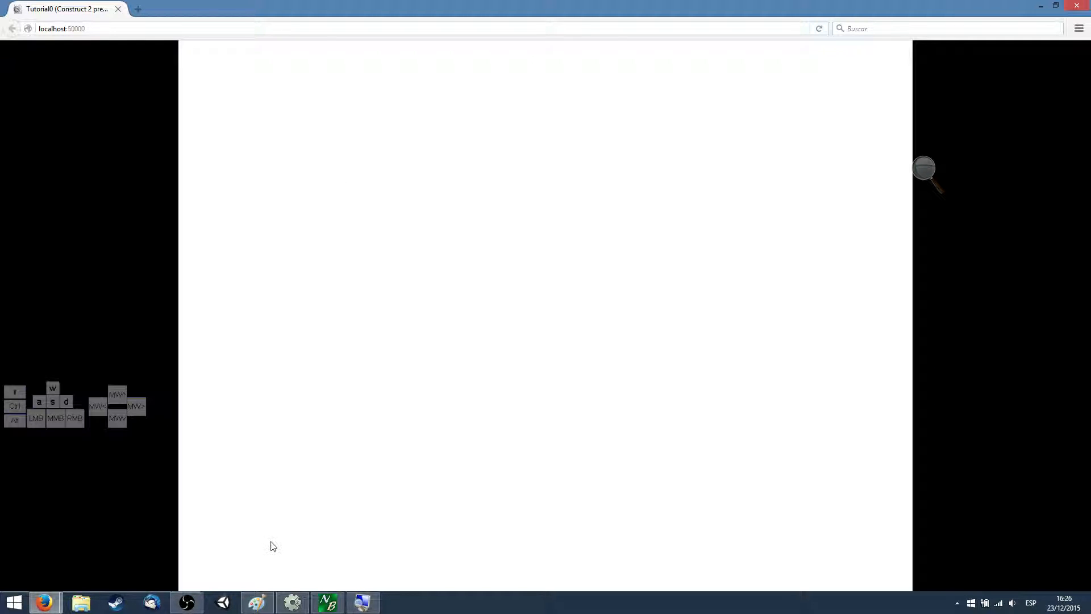
click(292, 602)
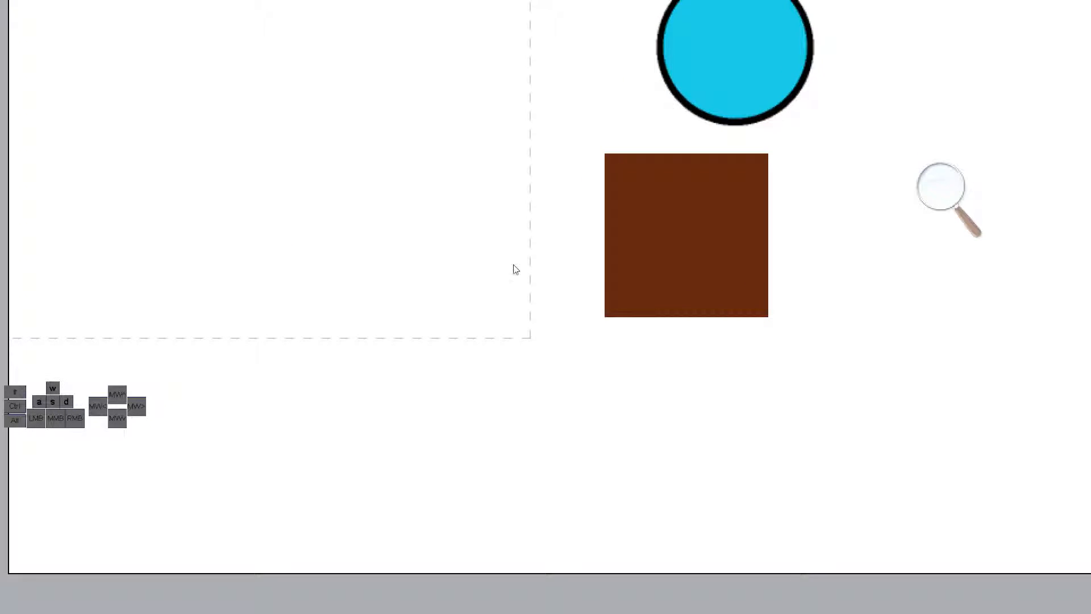
drag(544, 291, 281, 89)
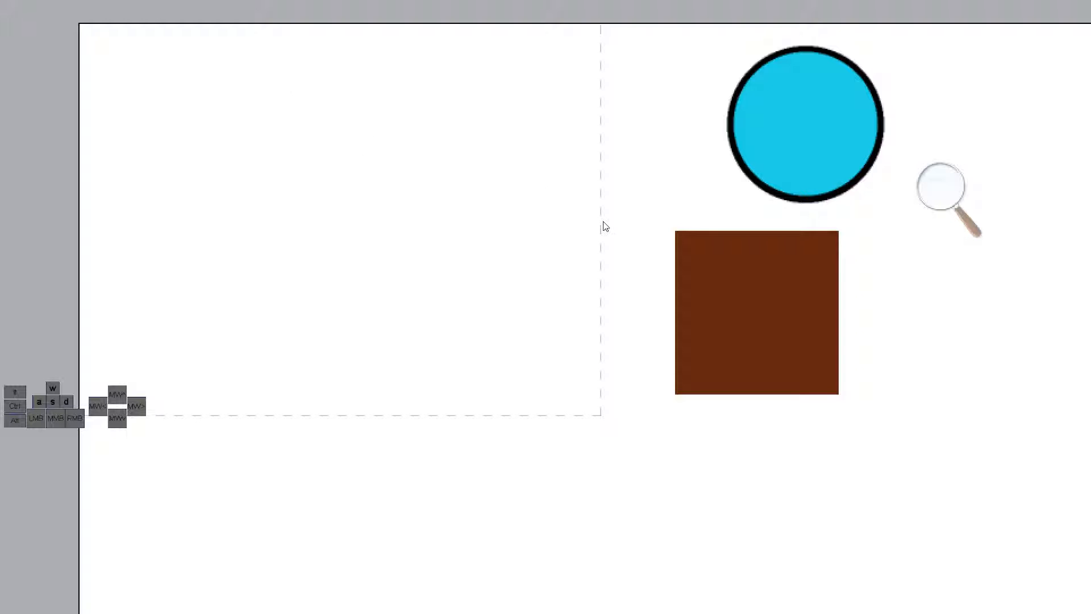
- Move the FloorSprite to the lower edge of the dashed window area and the Player above it, inside the area
click(613, 237)
drag(611, 255, 450, 299)
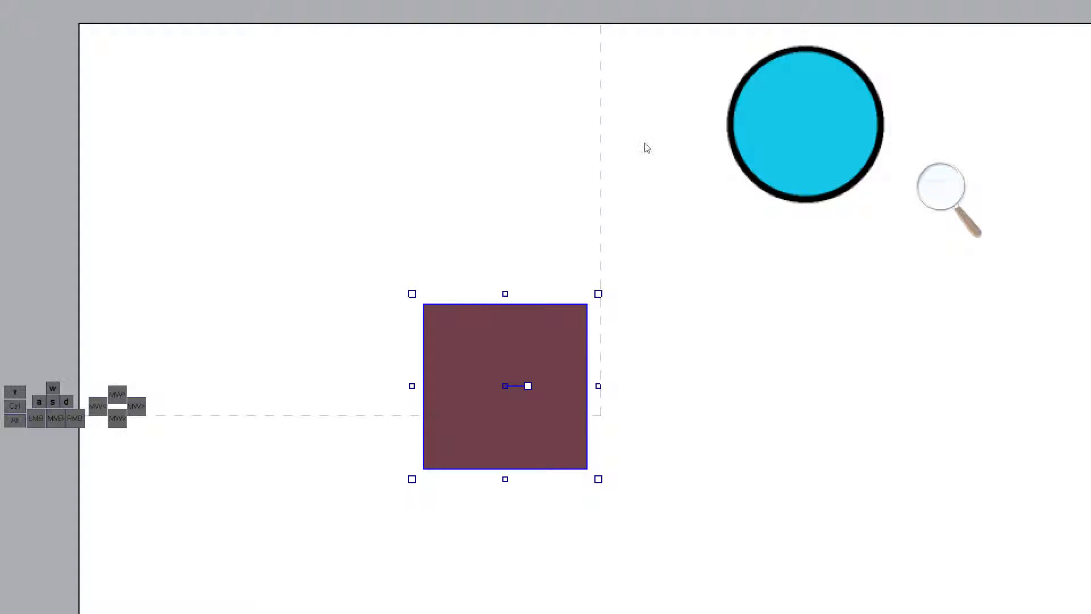
drag(789, 145, 482, 142)
click(271, 215)
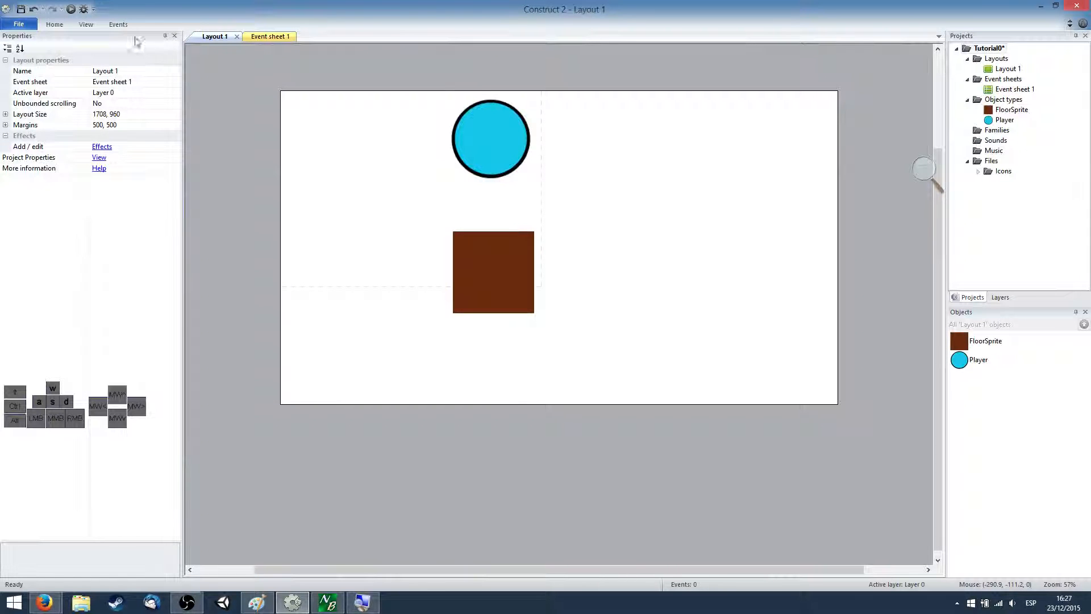
- Preview the layout in the browser again, close the older preview tab and minimize the browser
click(72, 12)
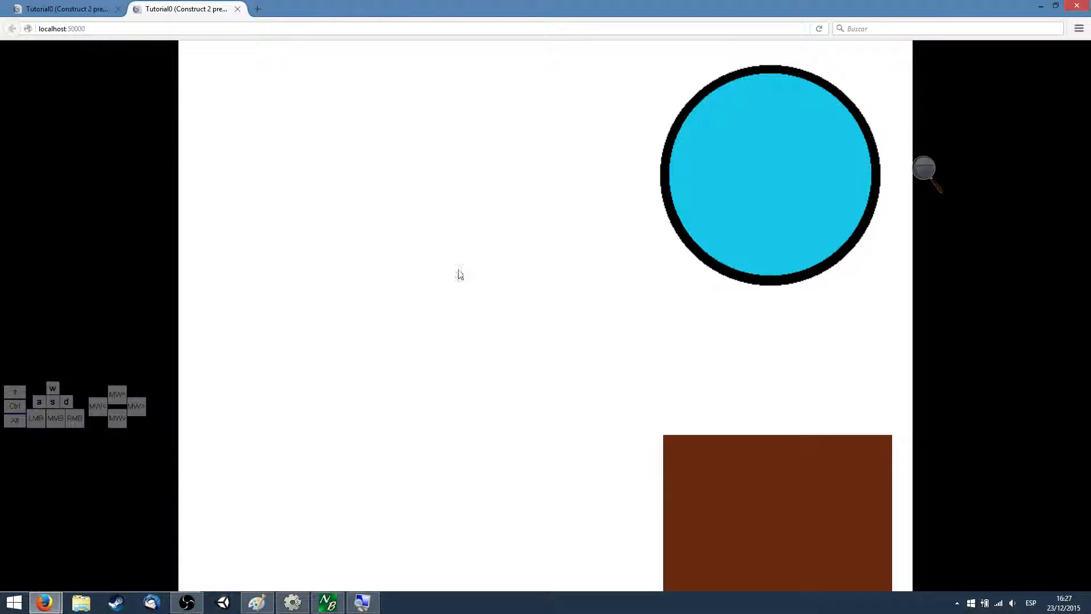
middle_click(95, 4)
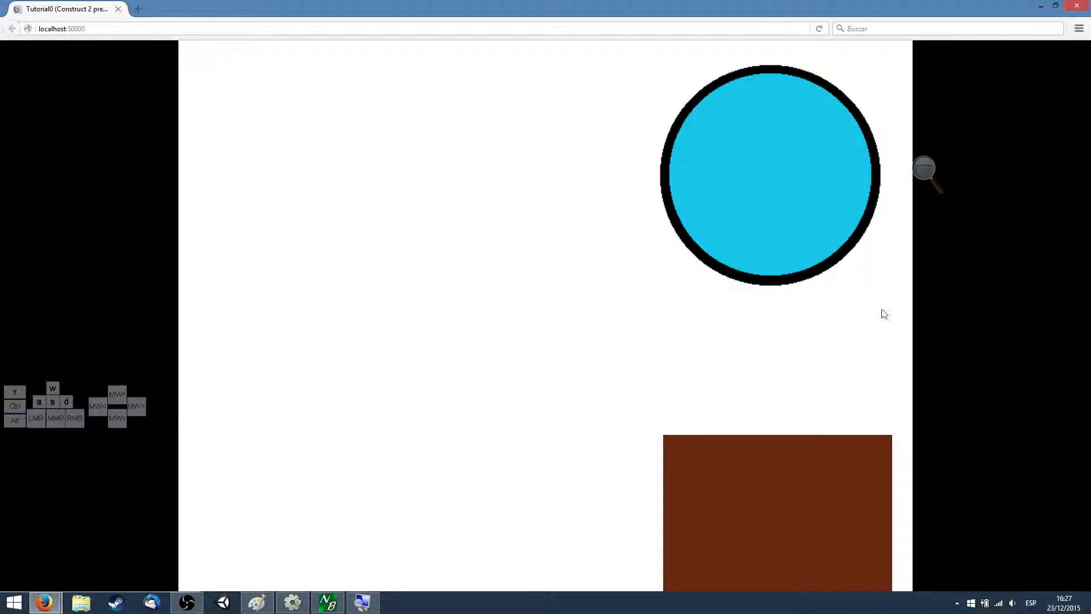
click(1041, 5)
key(super)
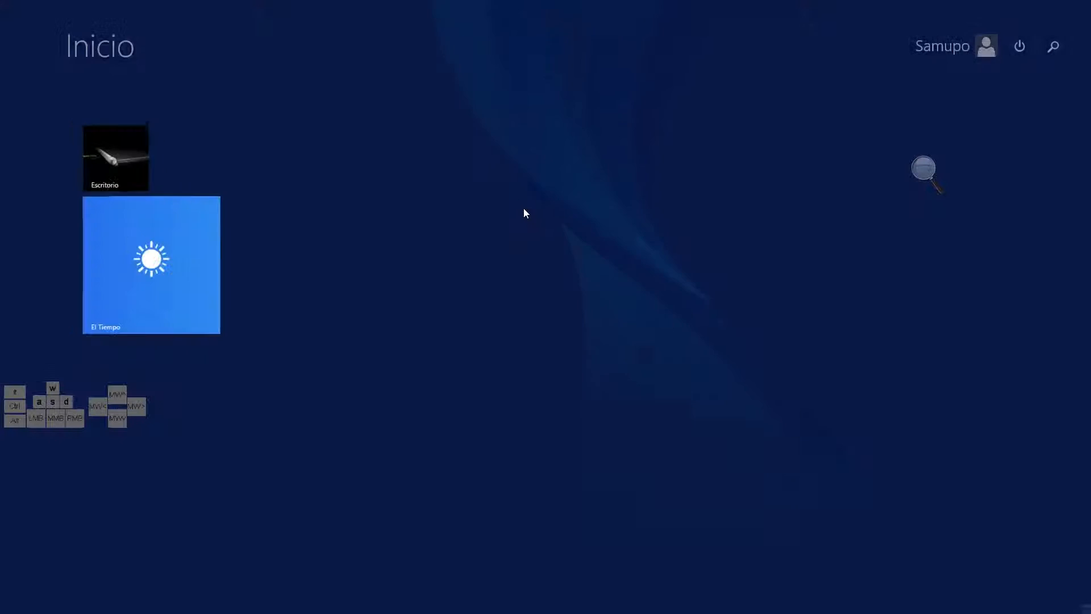
- Raise the Player sprite slightly and shrink it proportionally to about 115 by 115 pixels
key(super)
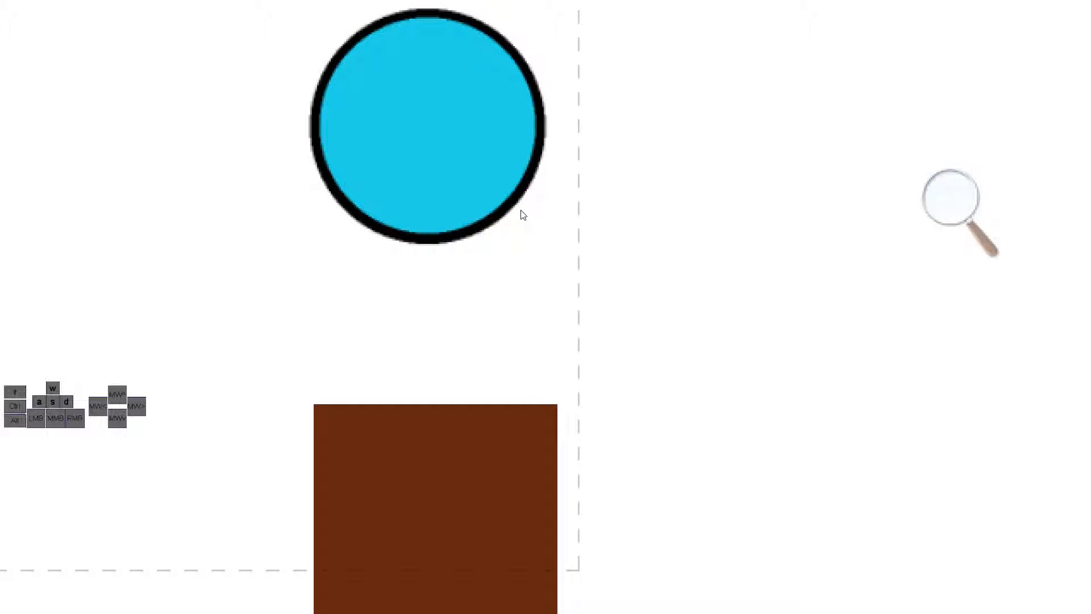
click(512, 314)
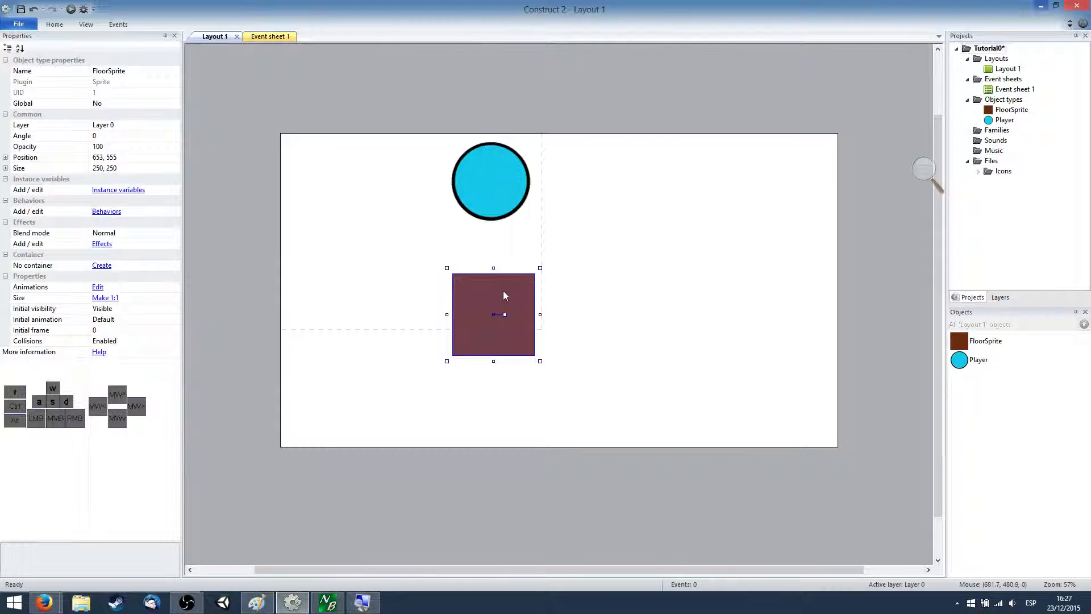
click(496, 199)
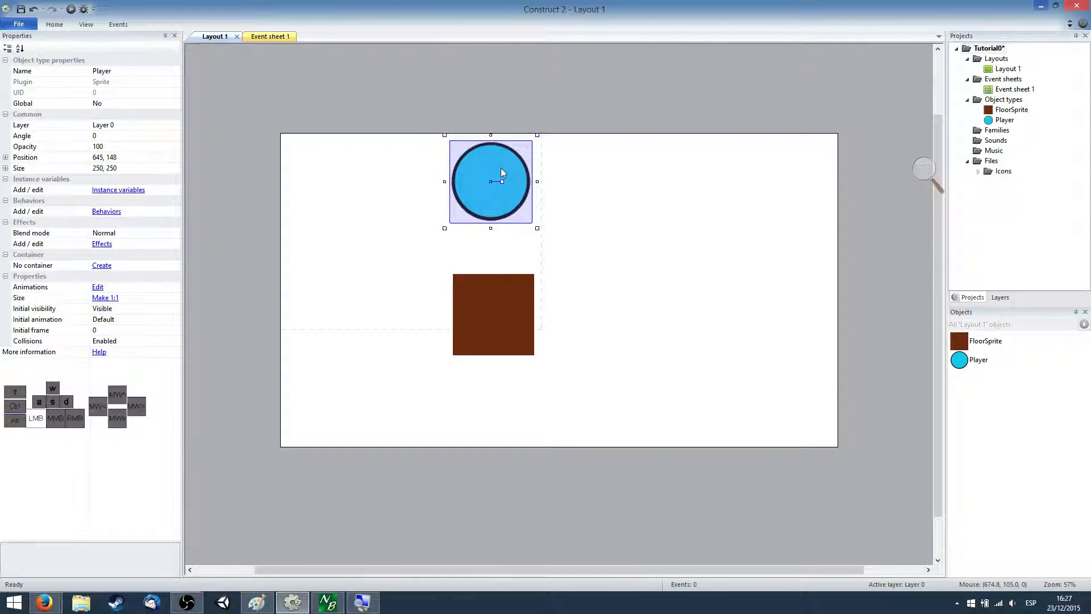
drag(500, 168, 503, 137)
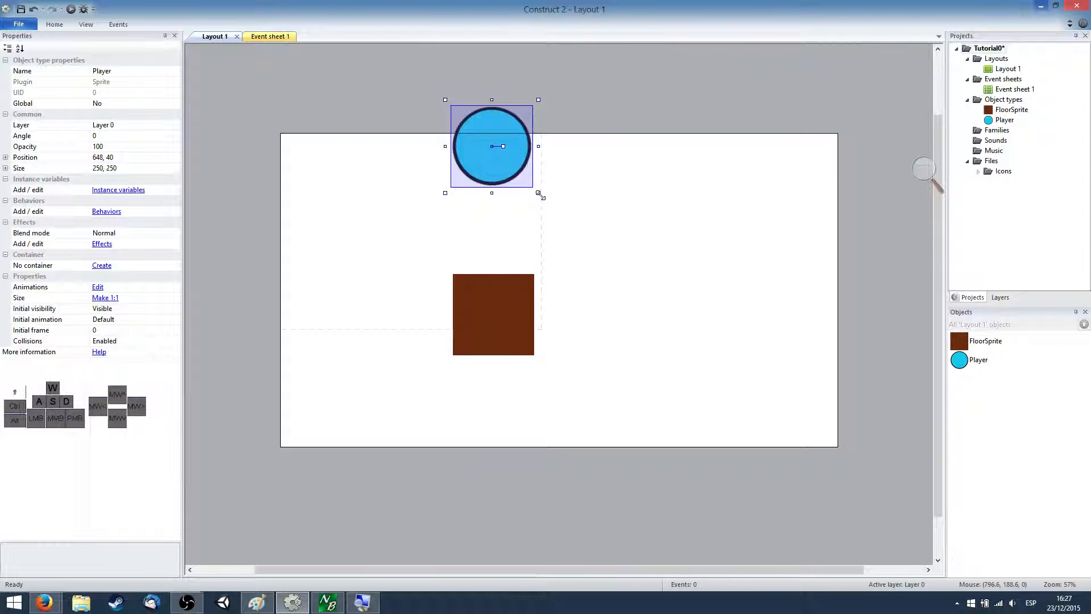
shift+drag(538, 194, 499, 182)
- Stretch the FloorSprite into a strip about 852 by 47 along the dashed area's lower edge and move the Player to the layout's upper-left corner
click(498, 293)
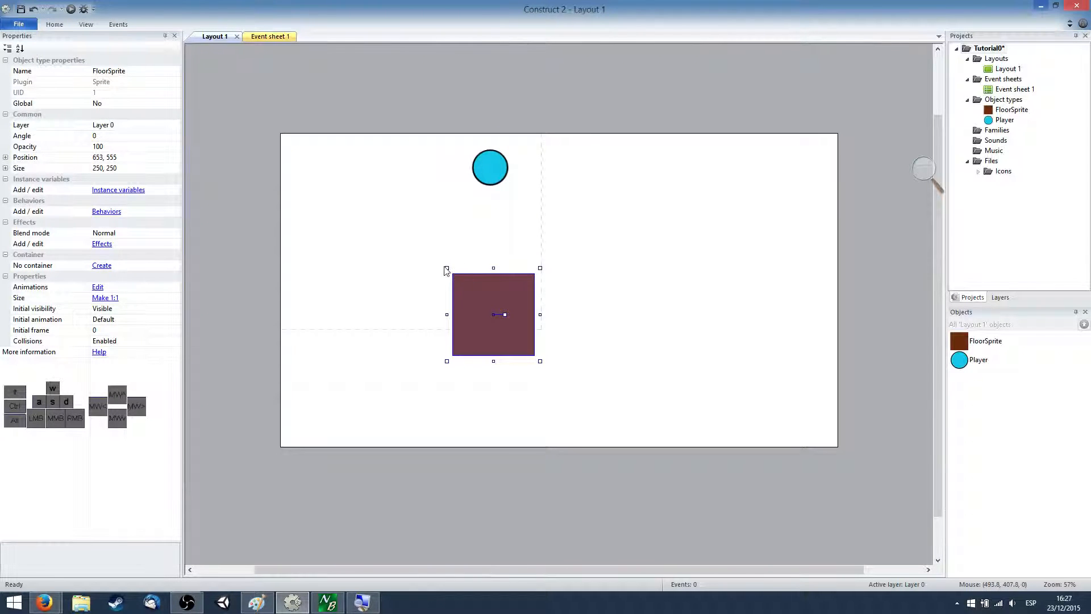
drag(448, 269, 268, 311)
drag(540, 361, 560, 339)
click(534, 239)
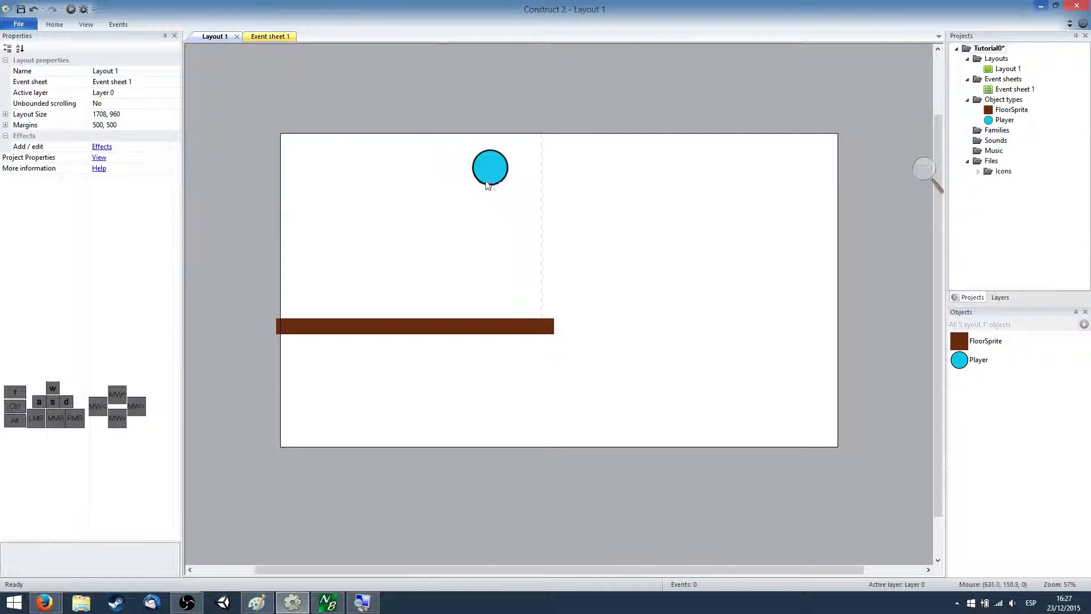
drag(486, 184, 298, 169)
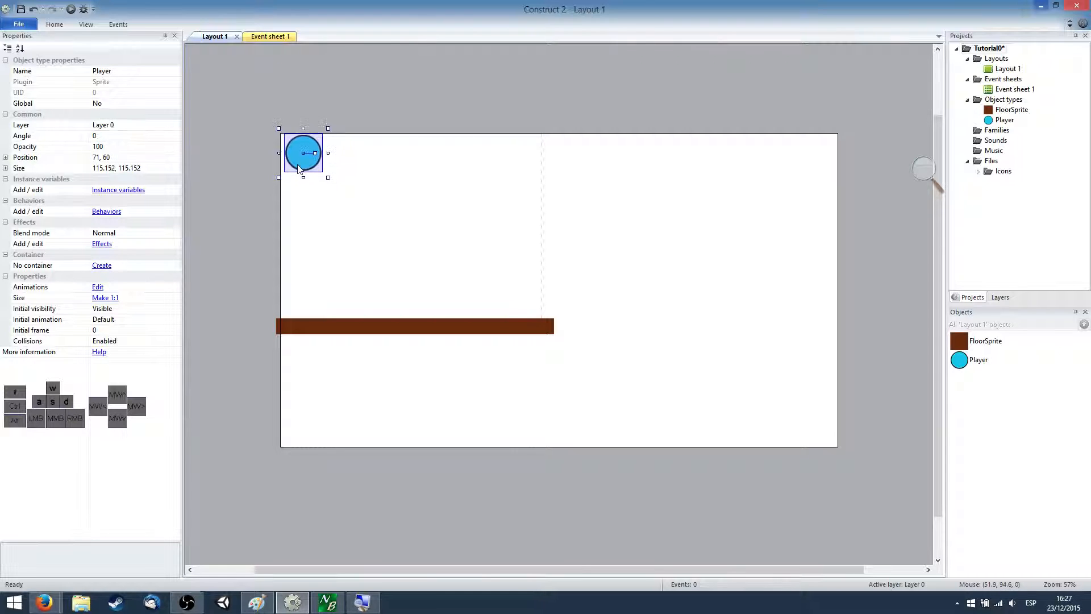
click(318, 206)
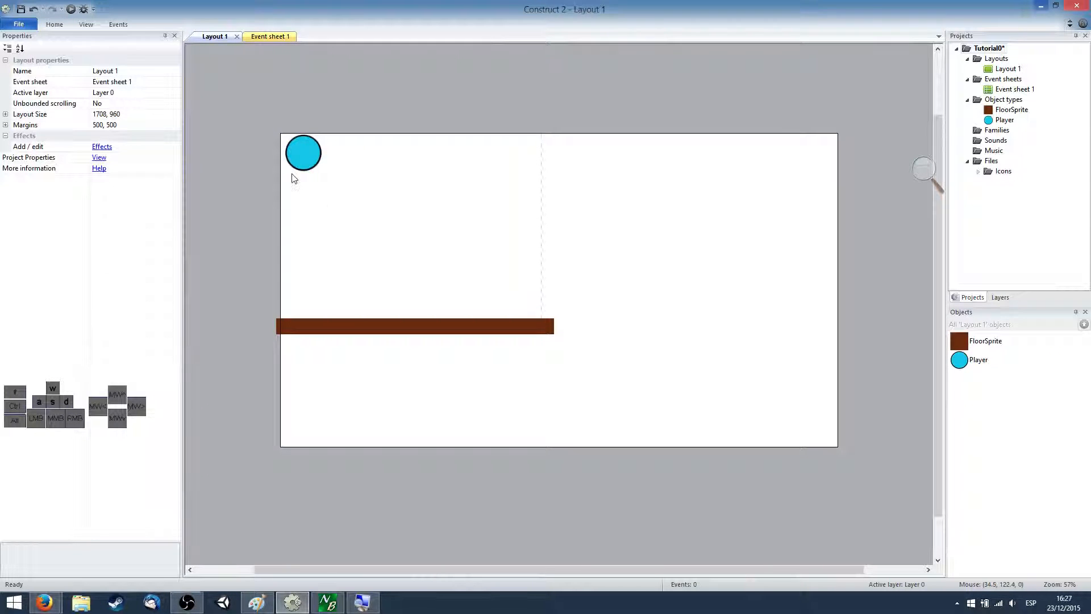
- Preview the rearranged sprites in the browser and return to Construct 2
click(71, 9)
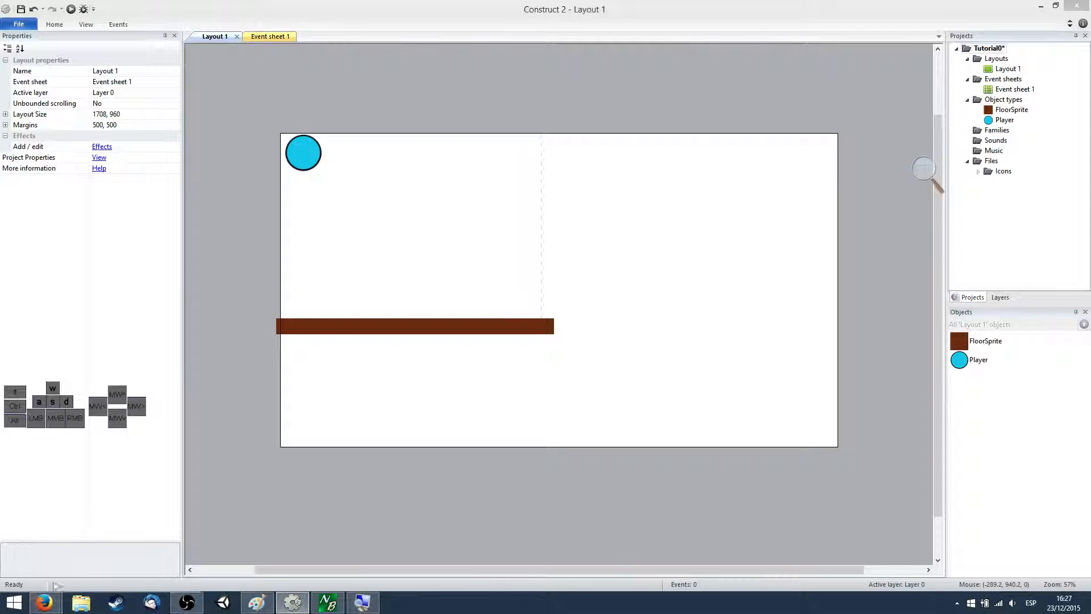
mouse_move(45, 601)
click(204, 559)
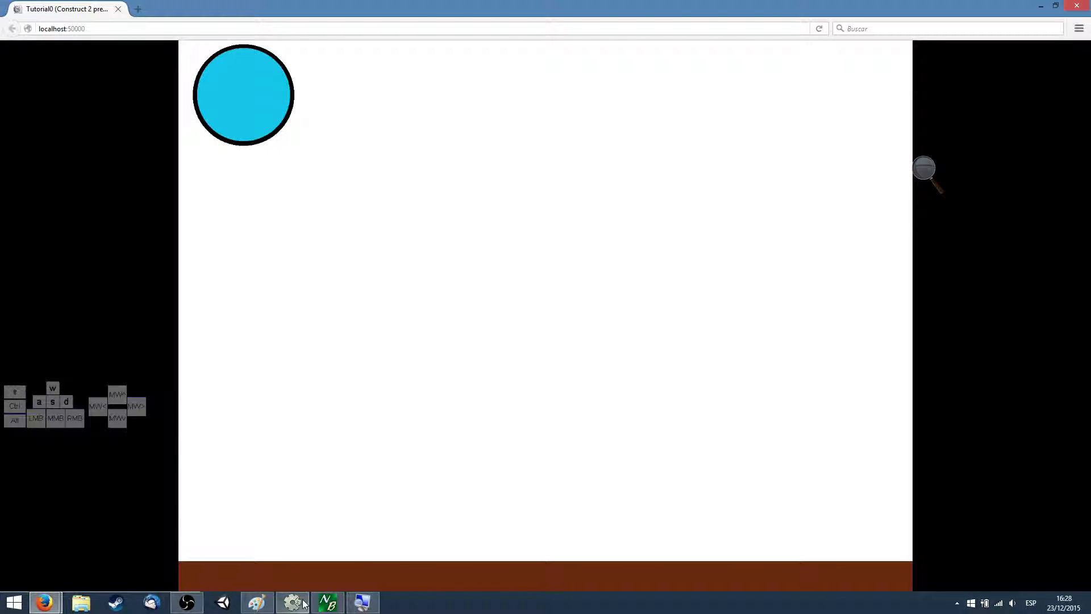
mouse_move(293, 601)
click(293, 556)
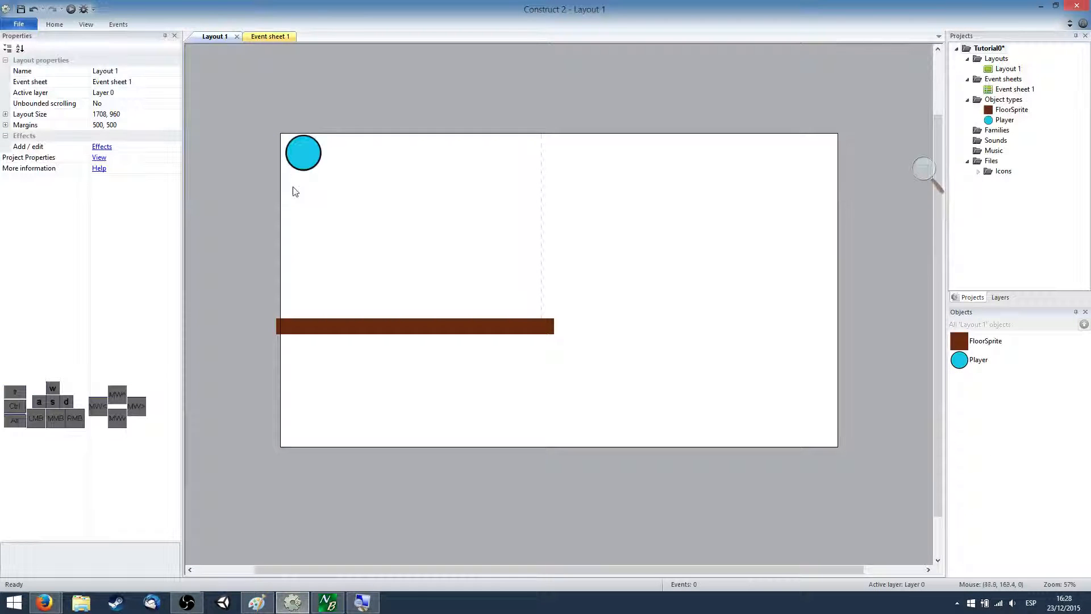
- Add the Platform movement behavior to the Player sprite
click(298, 164)
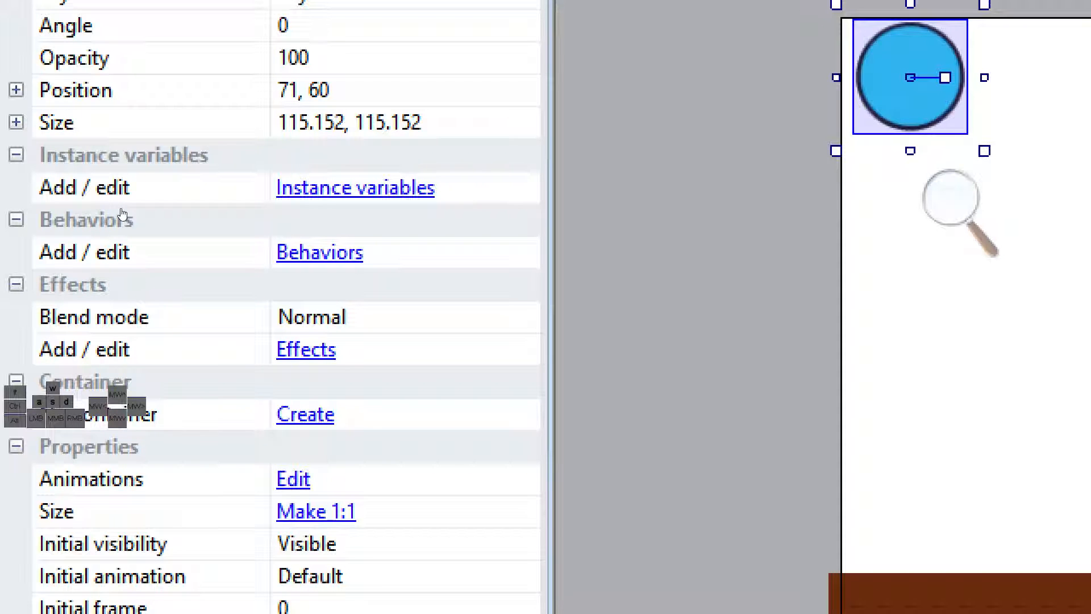
click(123, 215)
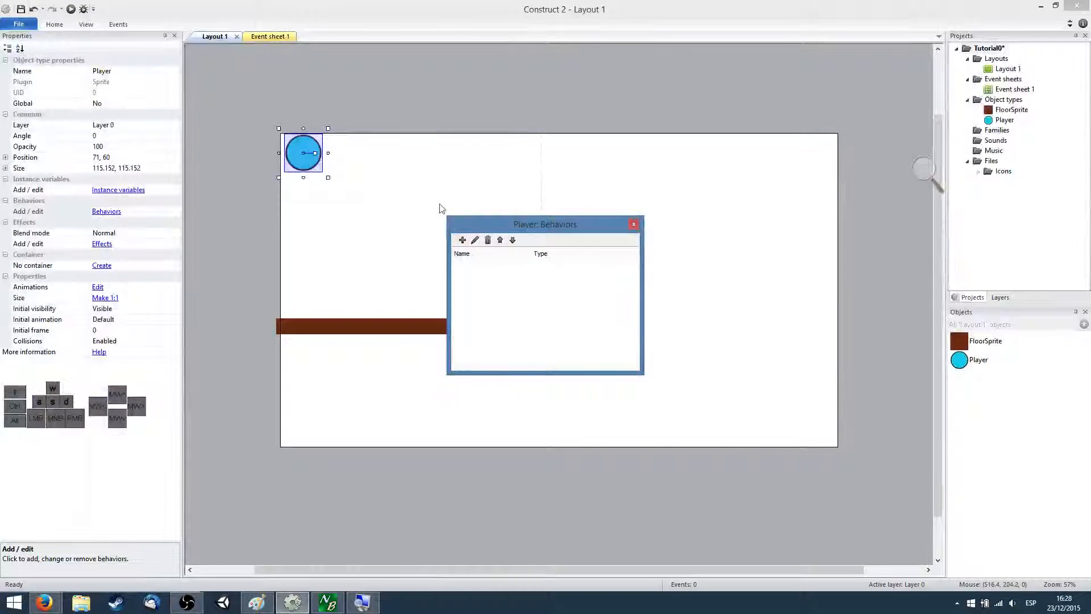
click(462, 240)
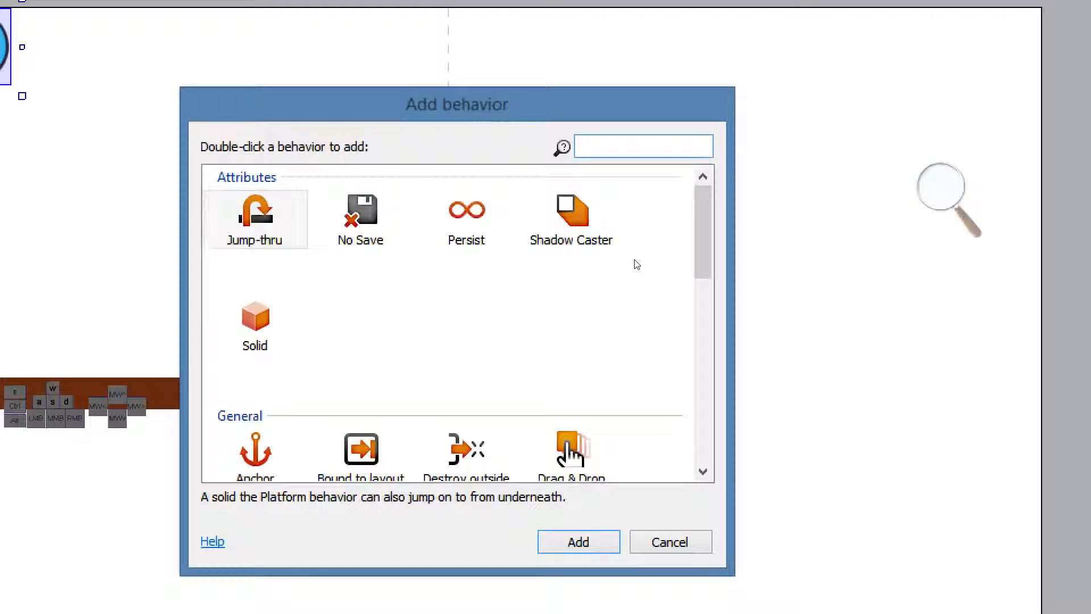
scroll(670, 246, down, 8)
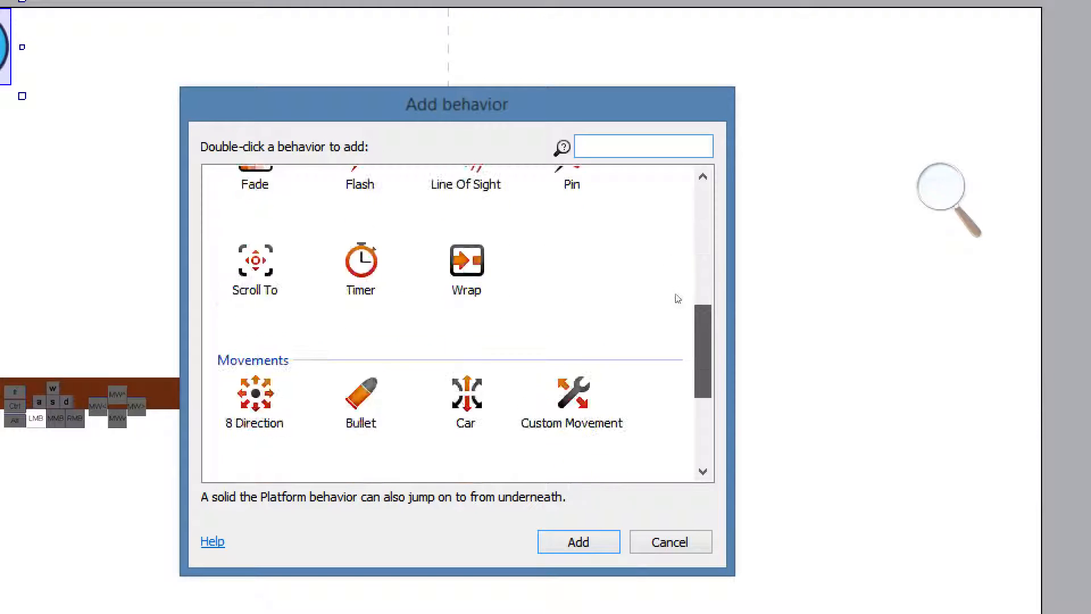
scroll(679, 312, down, 1)
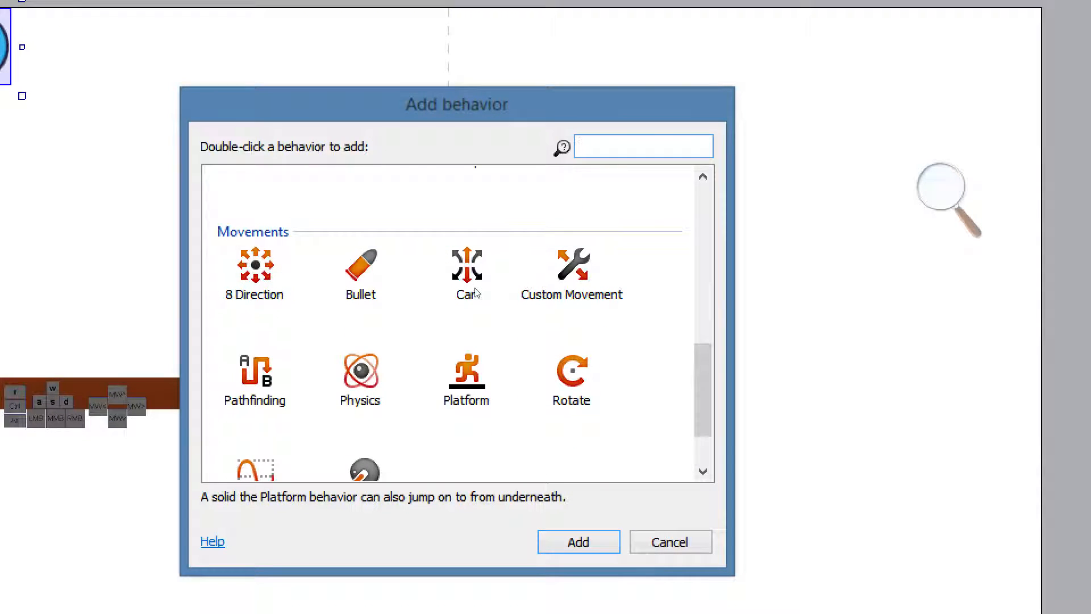
click(439, 385)
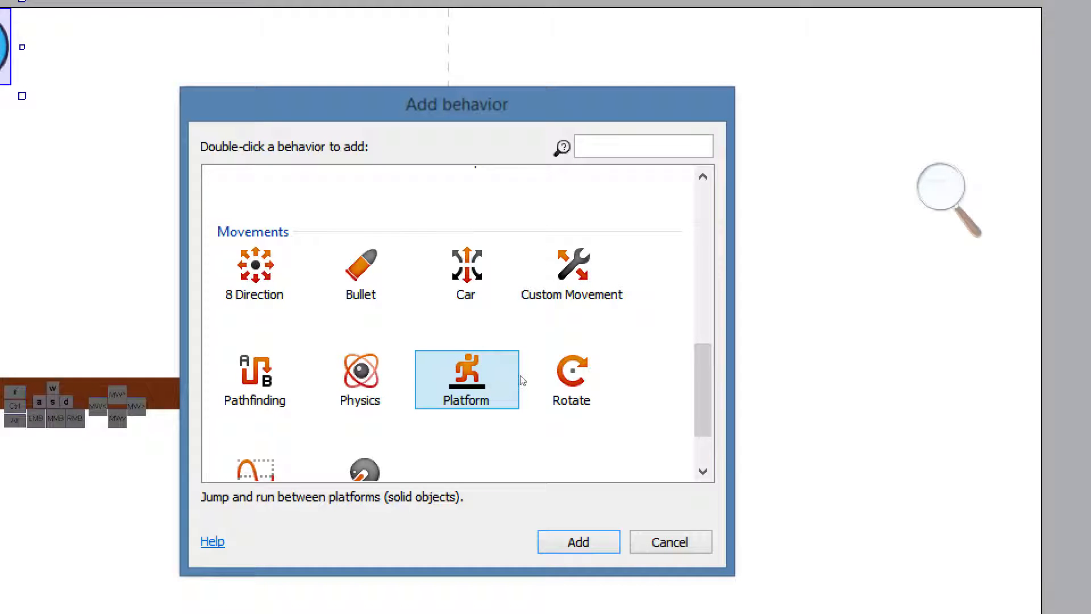
key(Return)
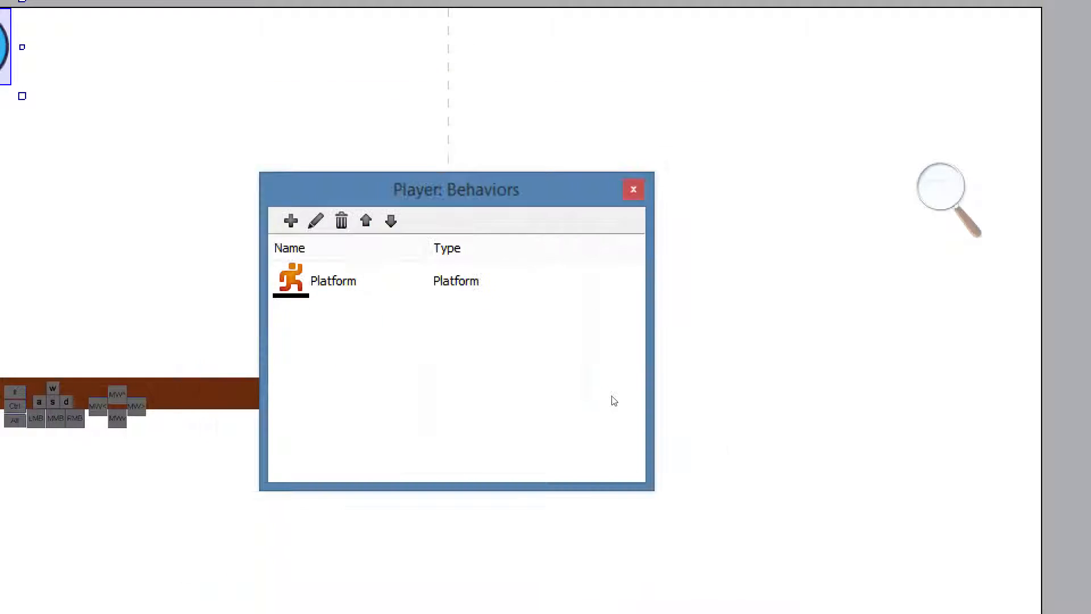
key(Escape)
click(457, 276)
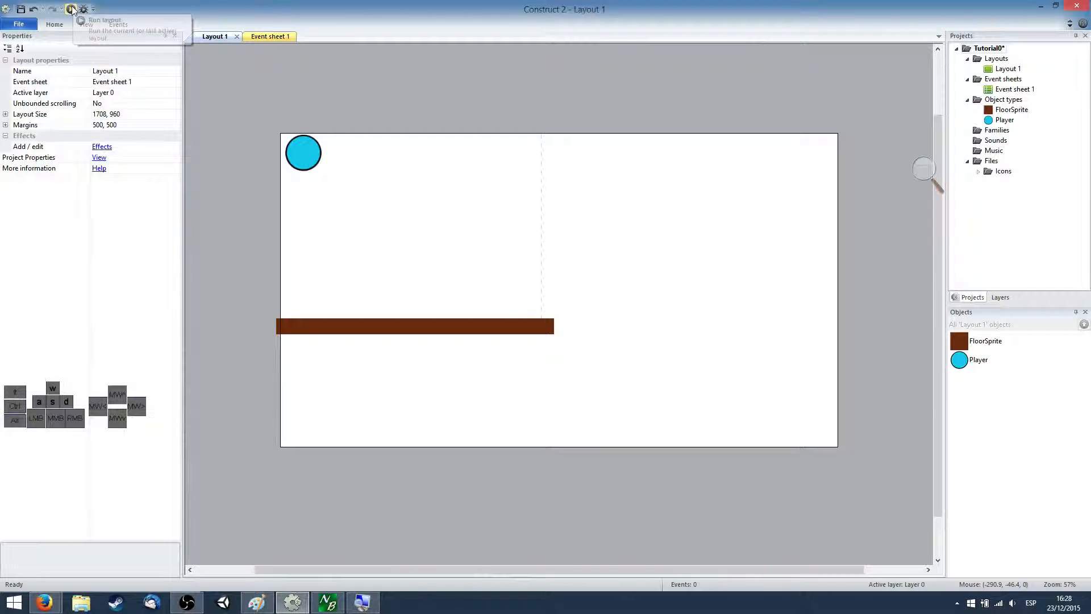
- Preview the Player's Platform behavior in the browser and return to Construct 2
click(71, 9)
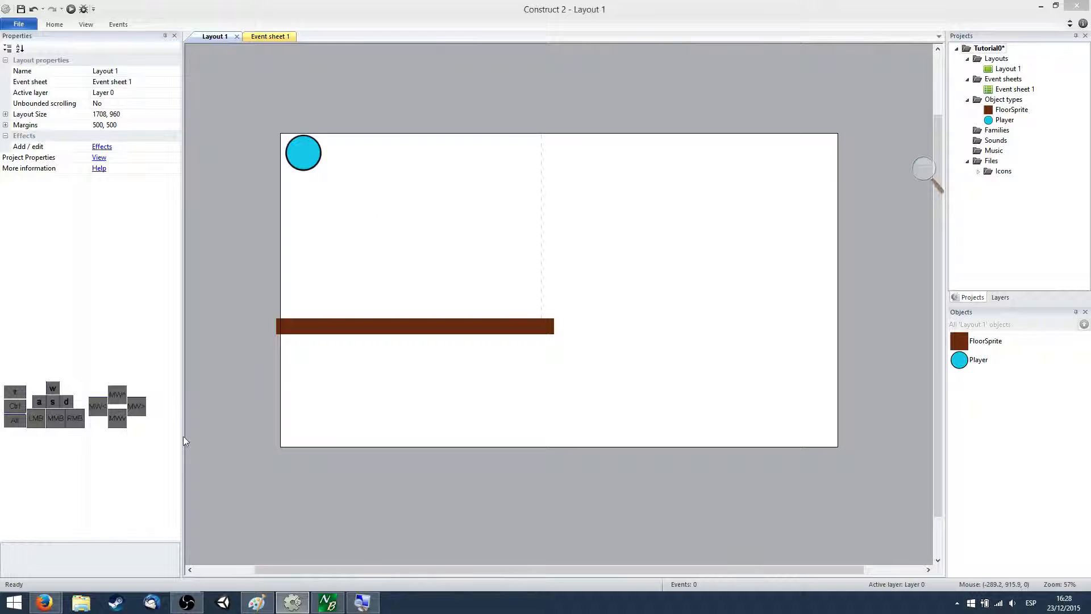
click(198, 528)
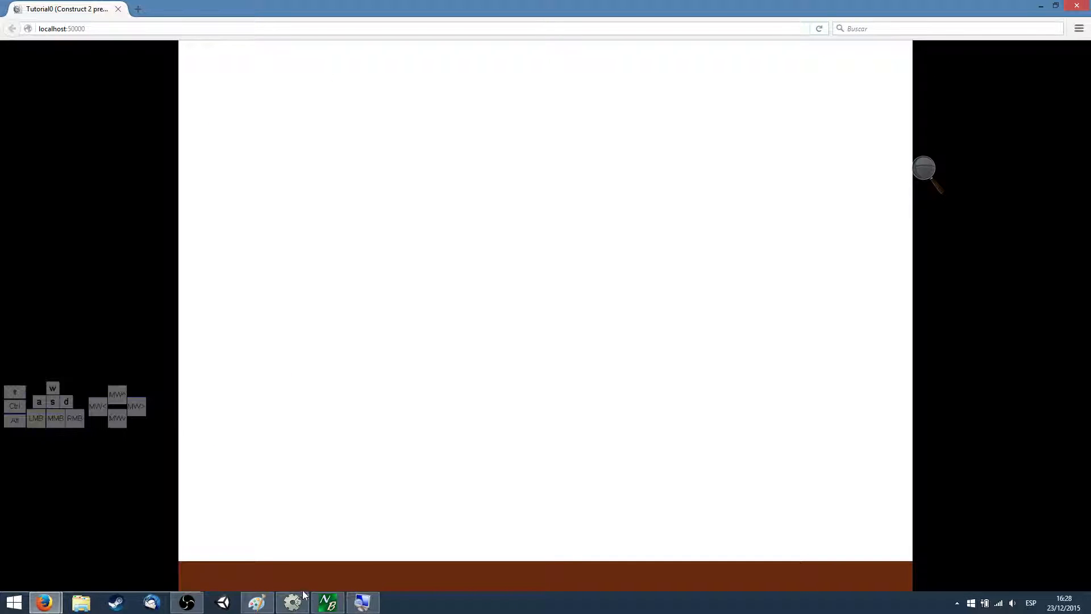
mouse_move(304, 595)
click(300, 560)
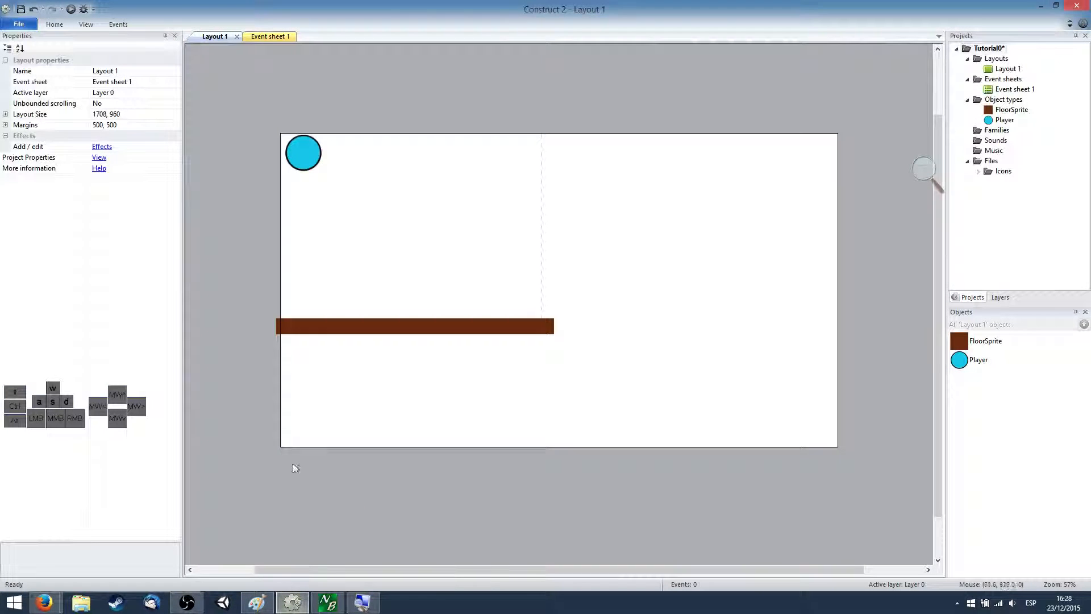
- Add the Solid attribute behavior to the FloorSprite strip
click(302, 327)
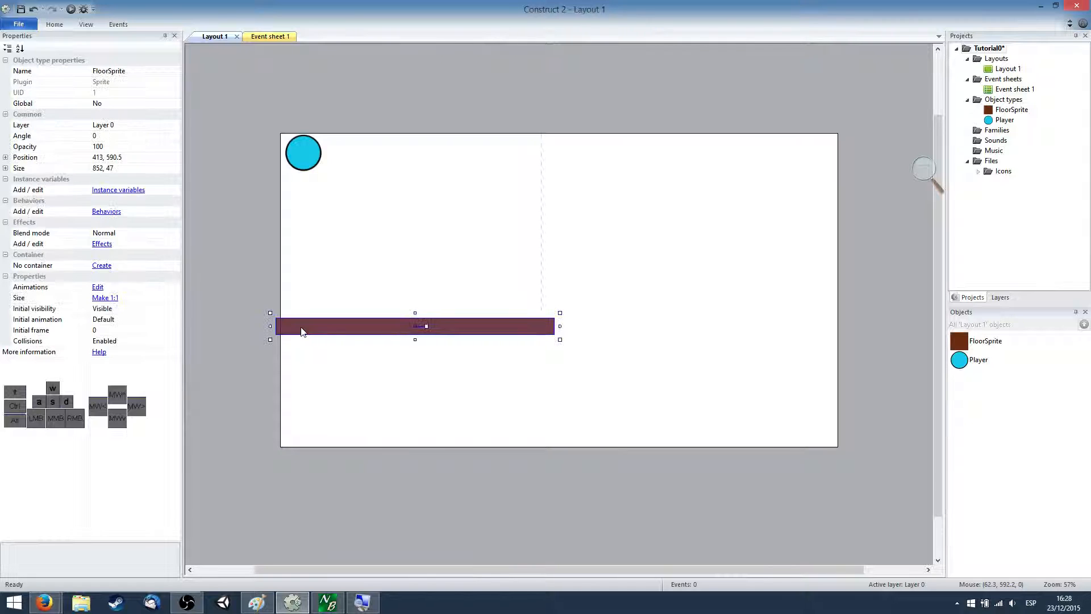
key(super+plus)
key(super+plus)
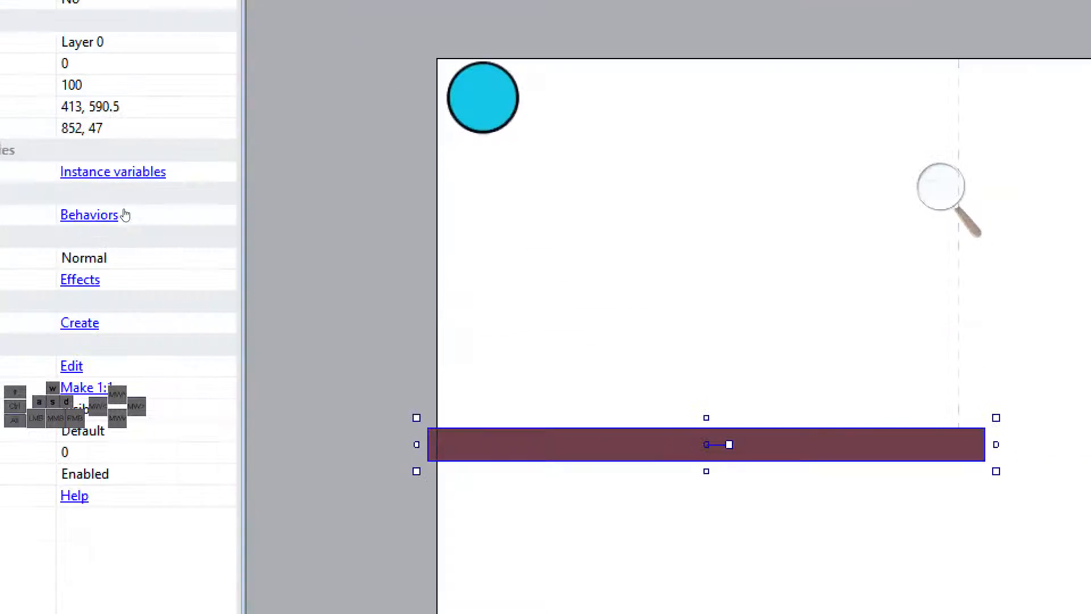
click(124, 212)
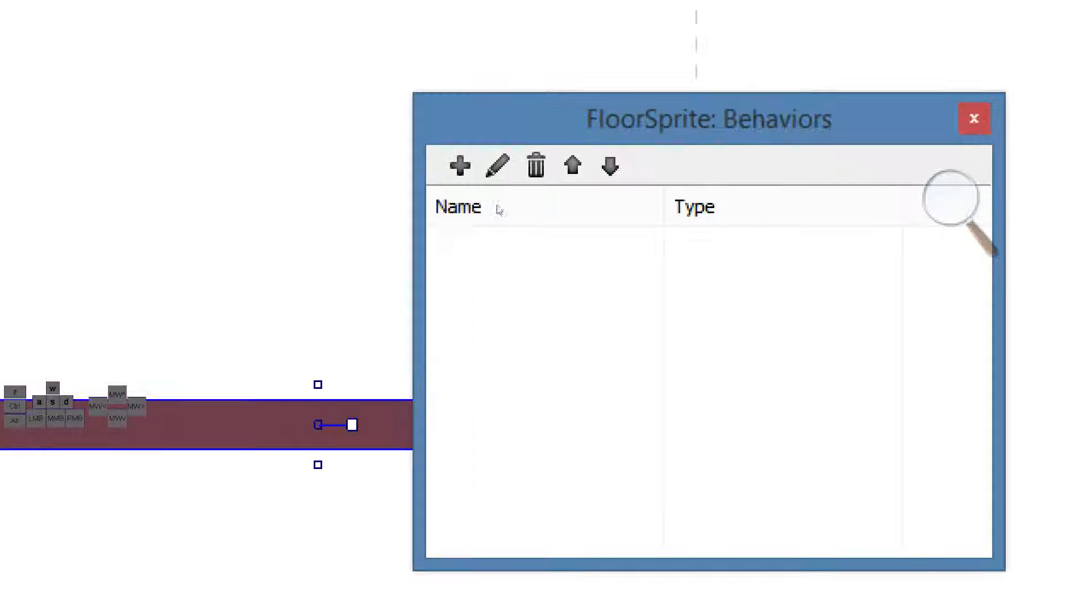
click(458, 246)
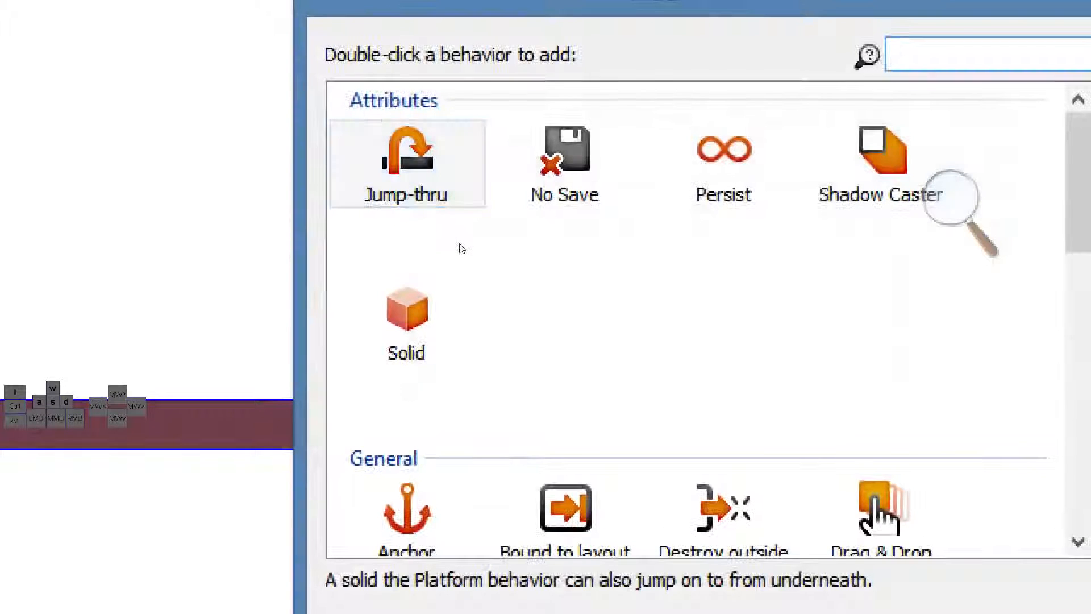
click(443, 296)
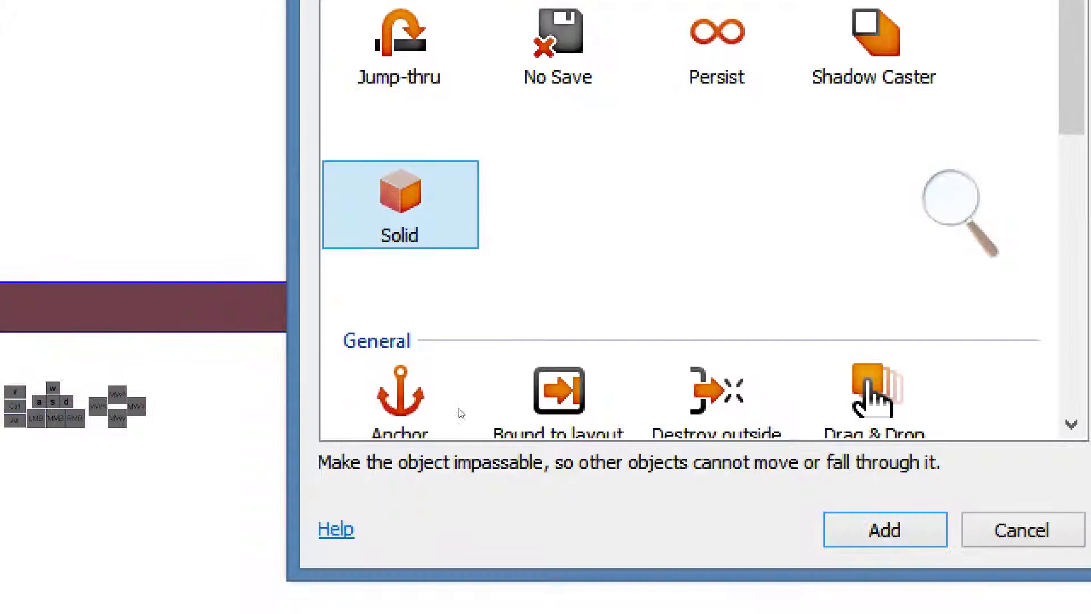
scroll(516, 288, down, 10)
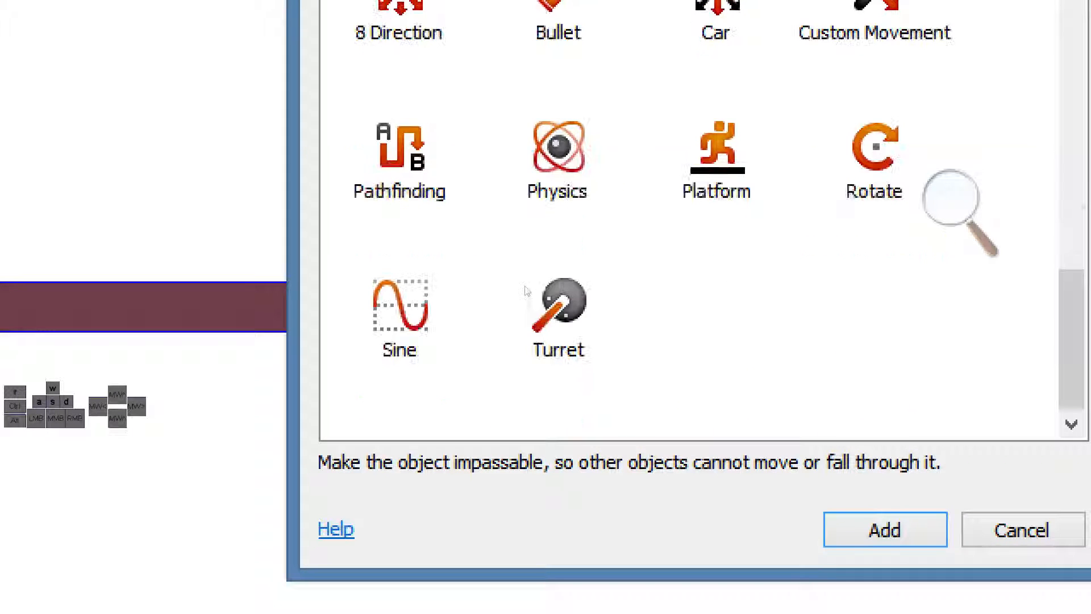
click(716, 162)
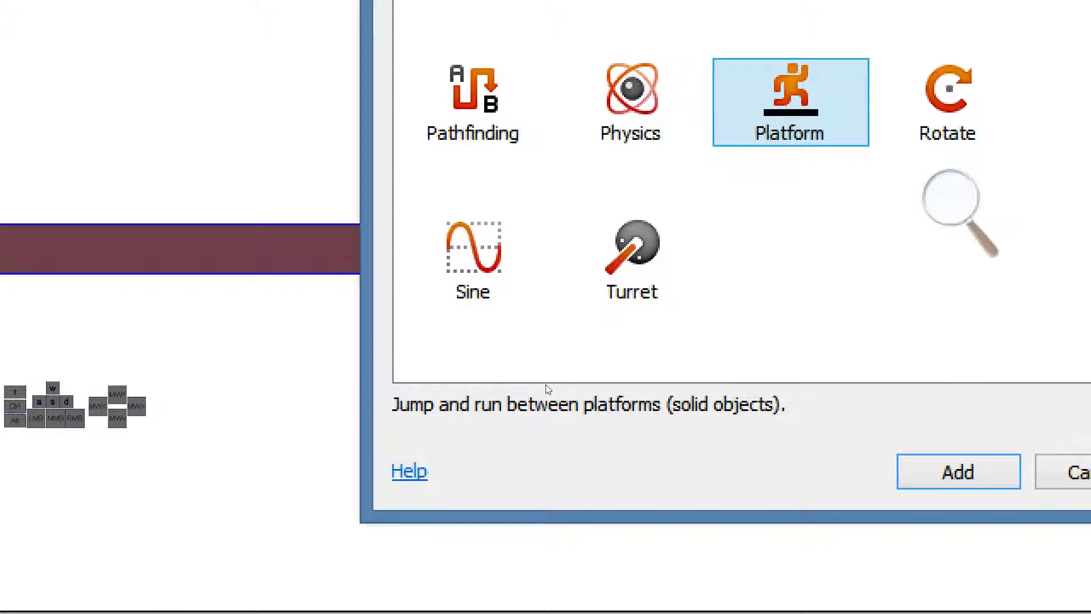
scroll(512, 305, up, 5)
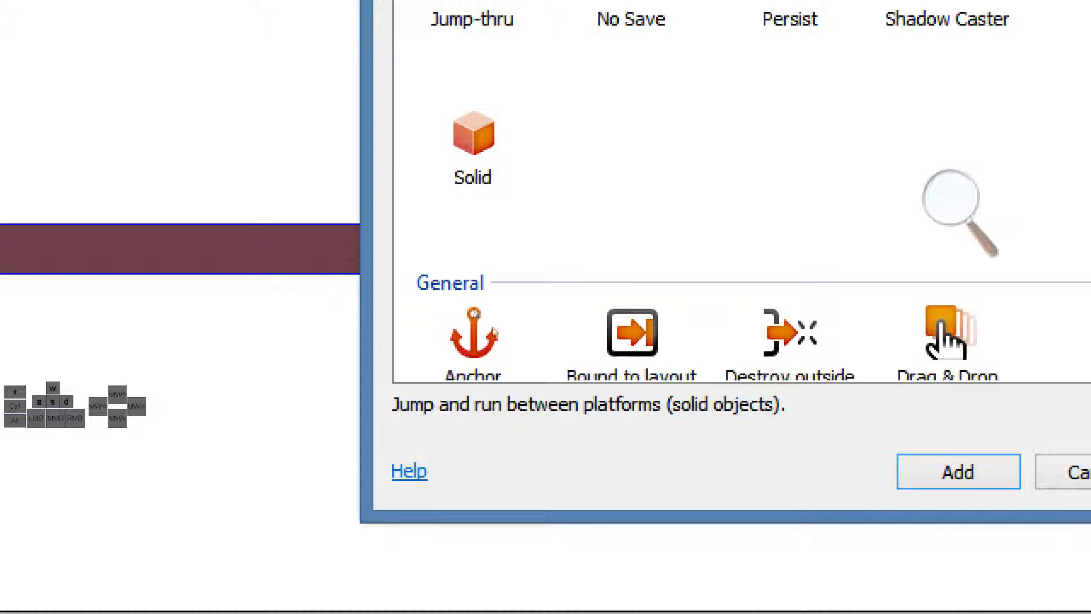
click(474, 147)
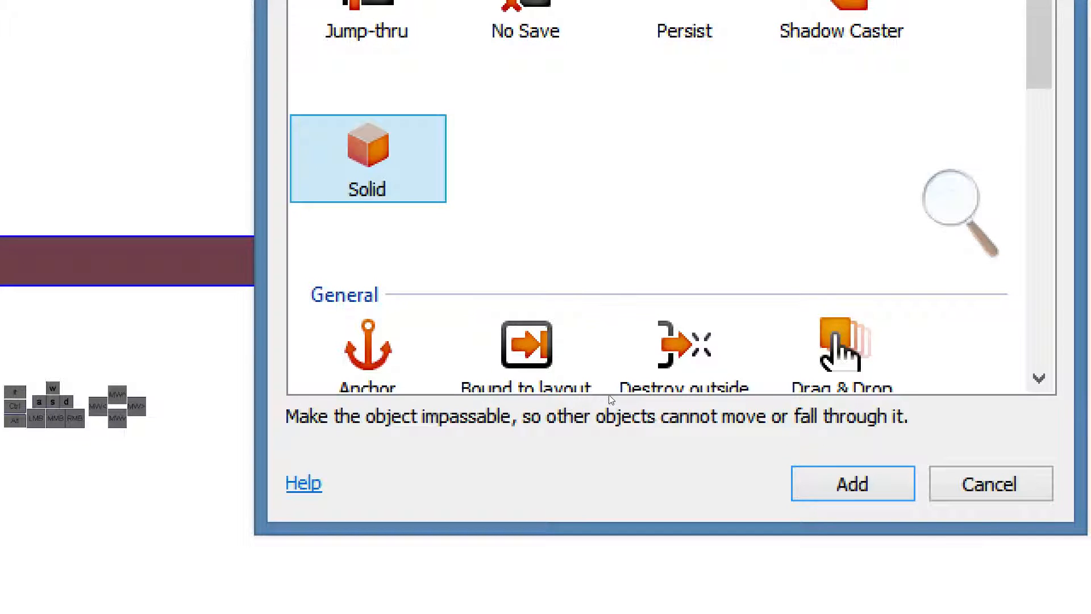
key(Return)
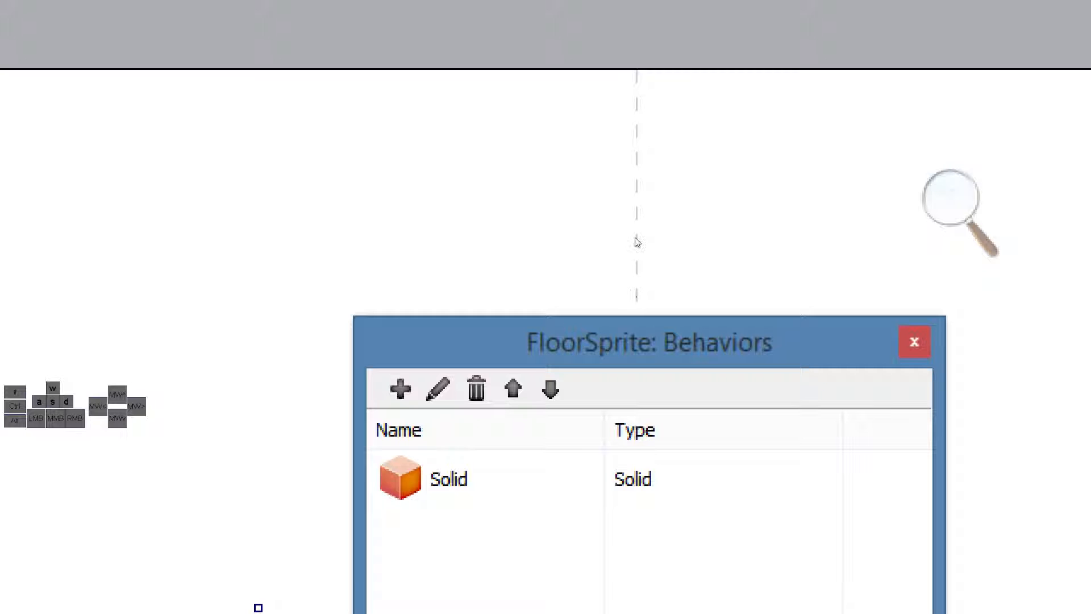
key(Escape)
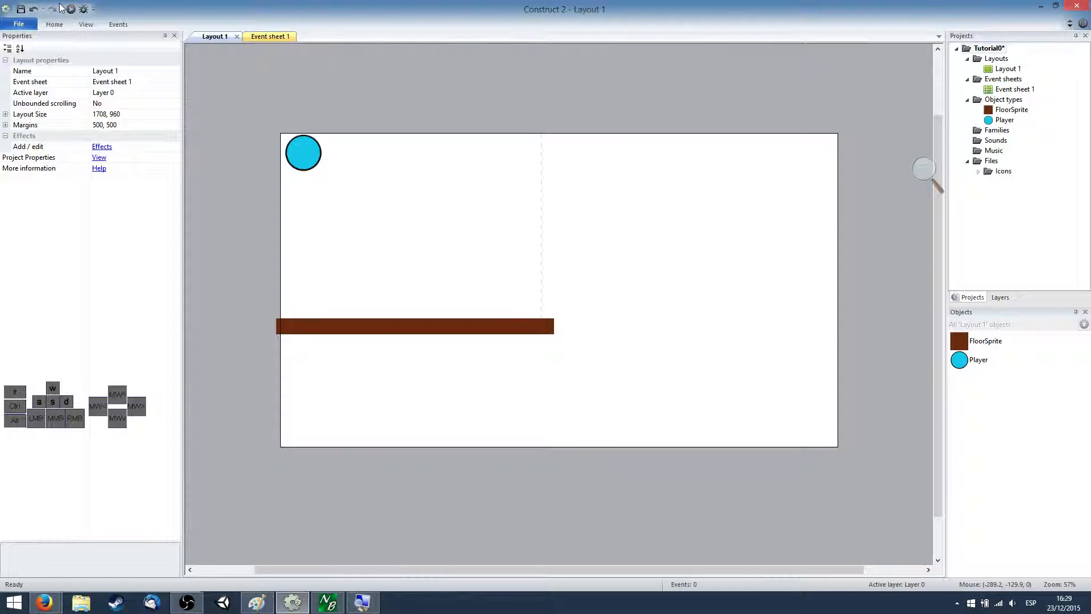
- Switch to the browser's Tutorial0 preview to check the Player against the solid floor
click(45, 602)
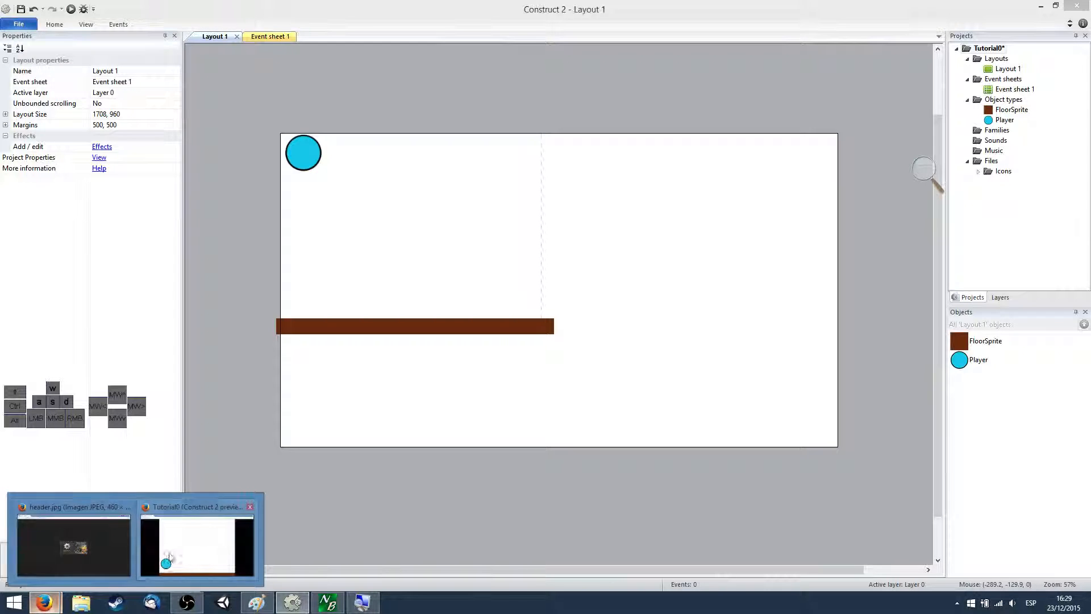
click(169, 555)
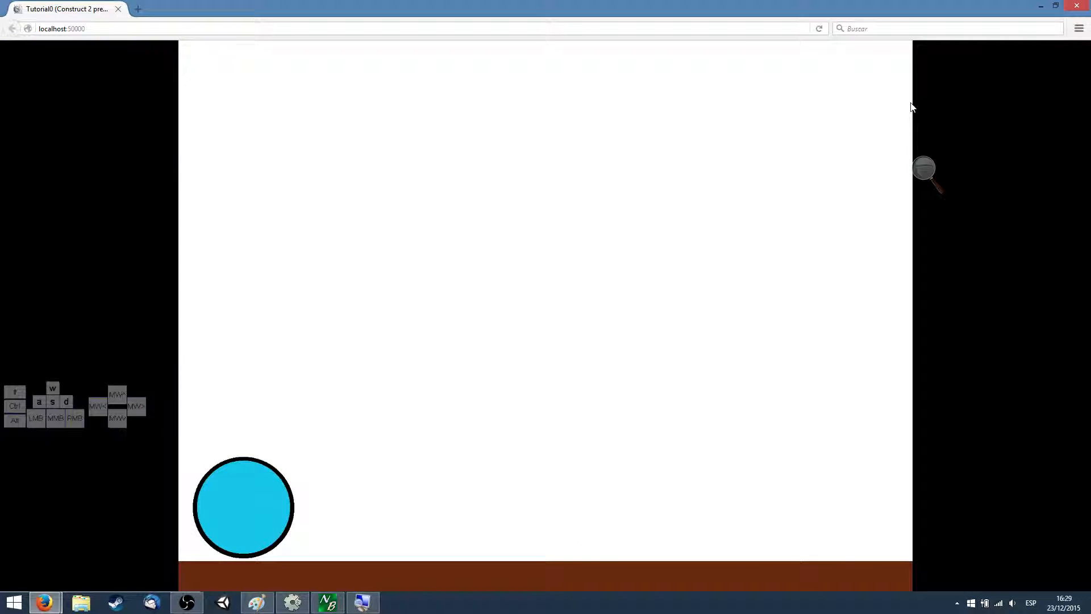
- Reload the Tutorial0 preview, test moving and jumping the Player across the solid floor, and return to Construct 2
key(F5)
key(Right)
key(Up)
key(Left)
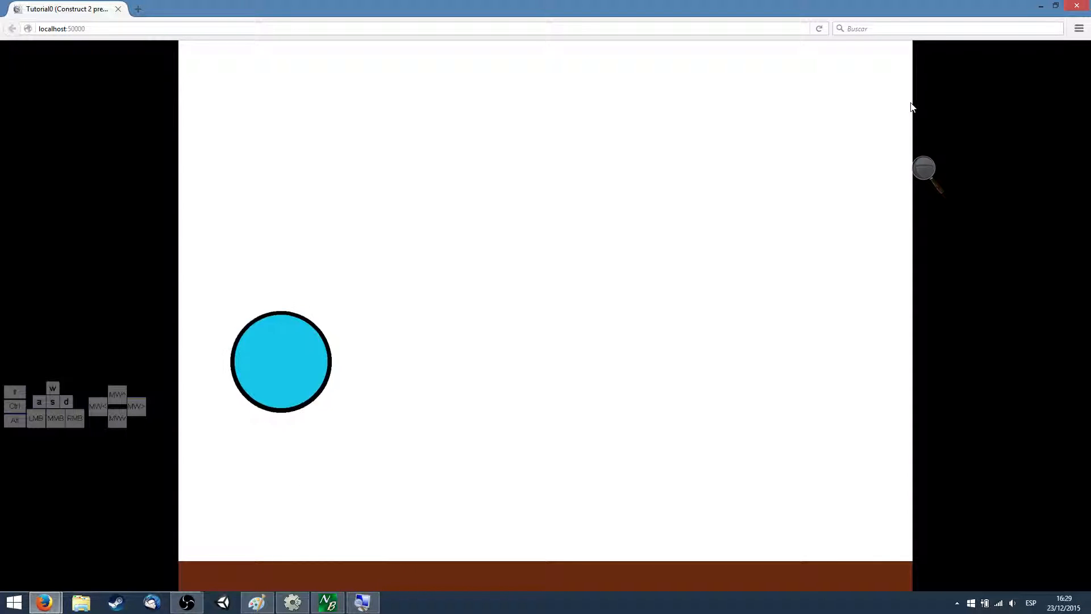
key(Right)
key(Up)
key(Left)
key(Up)
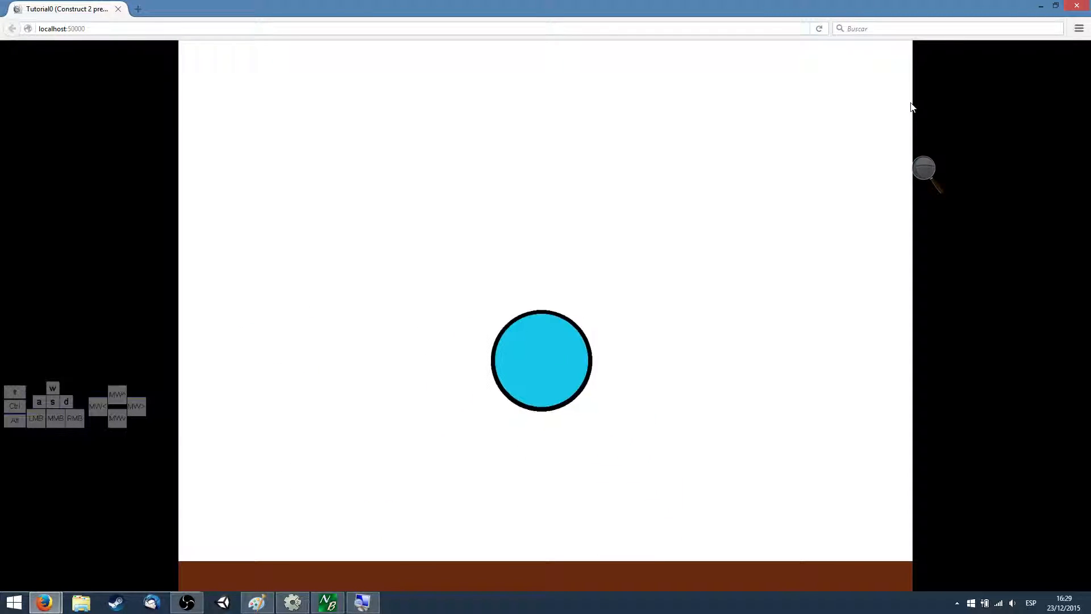
key(Right)
key(Up)
key(Up)
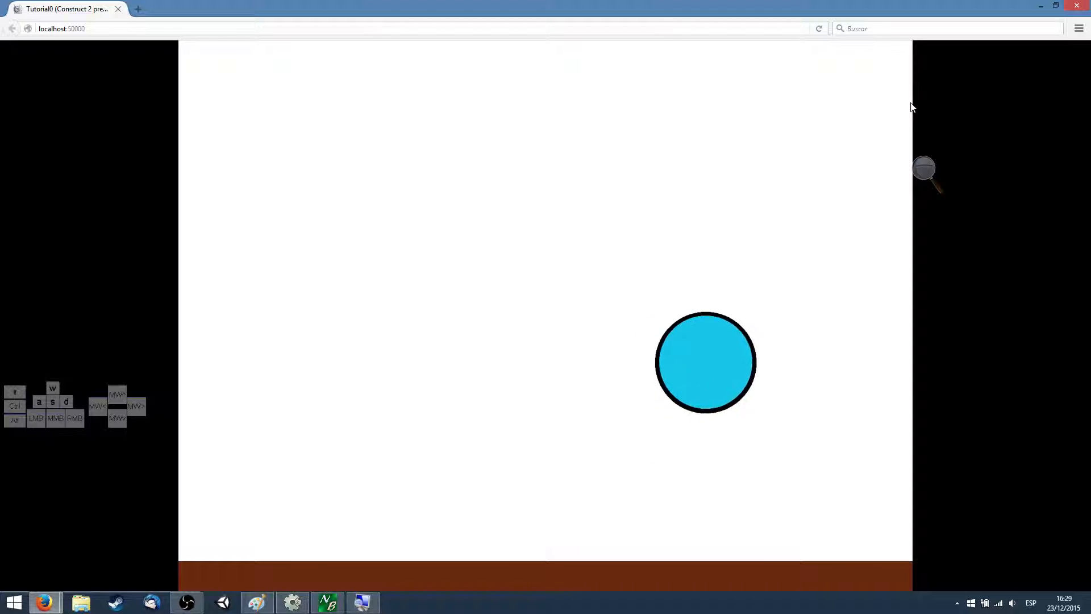
key(Left)
key(Up)
key(Up)
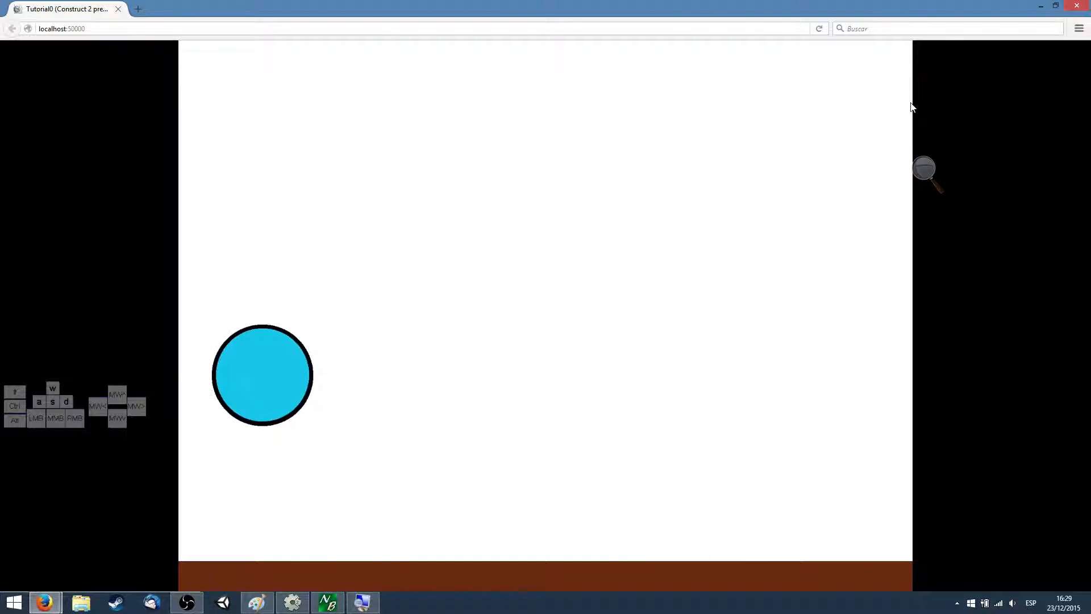
key(Right)
key(Up)
key(Up)
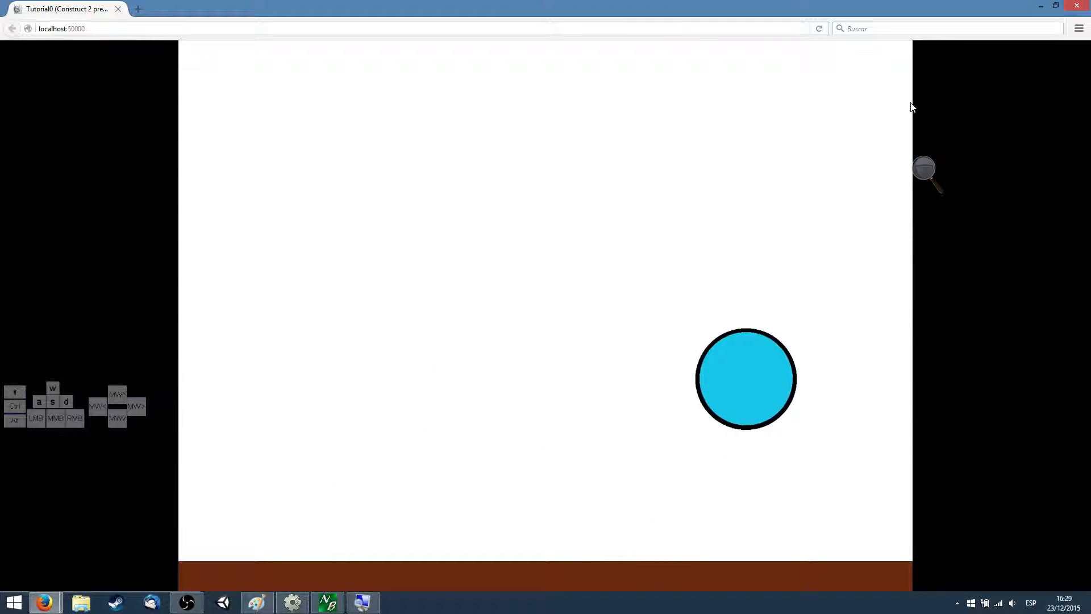
key(Left)
key(Up)
key(Up)
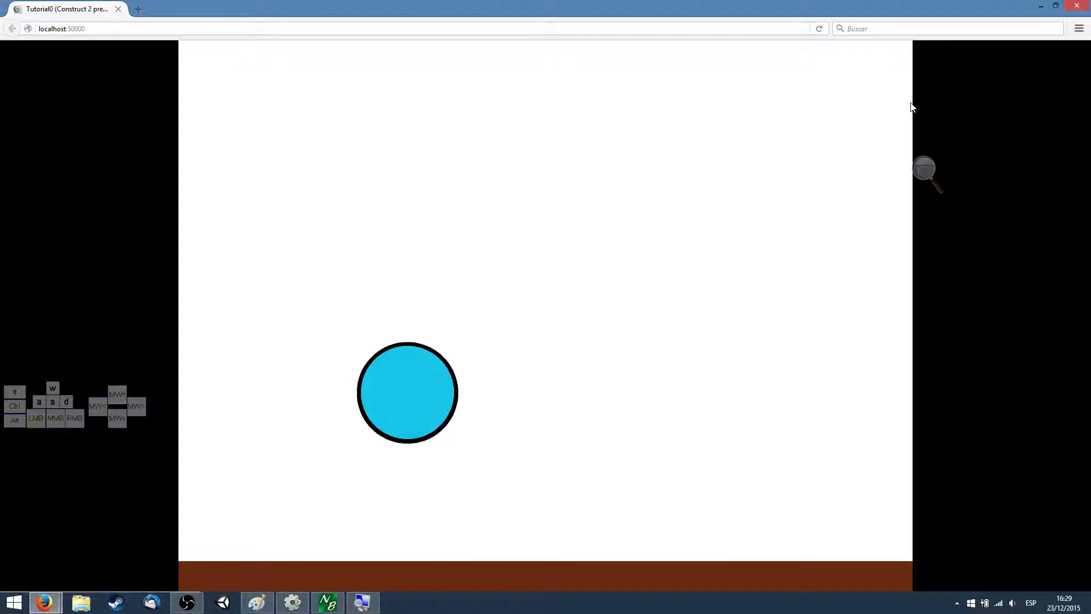
key(Right)
key(Up)
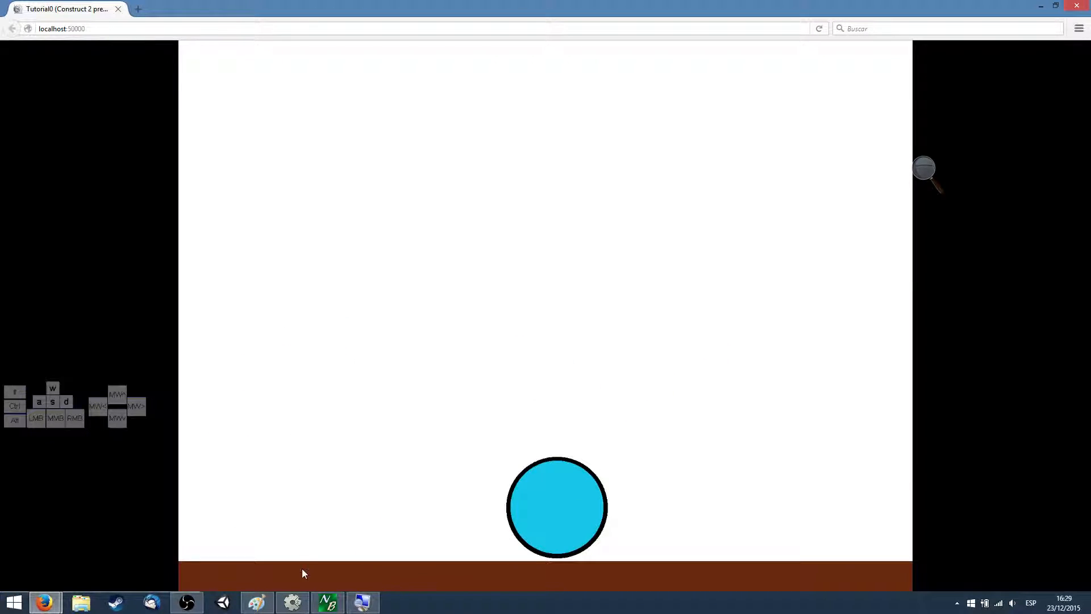
click(293, 602)
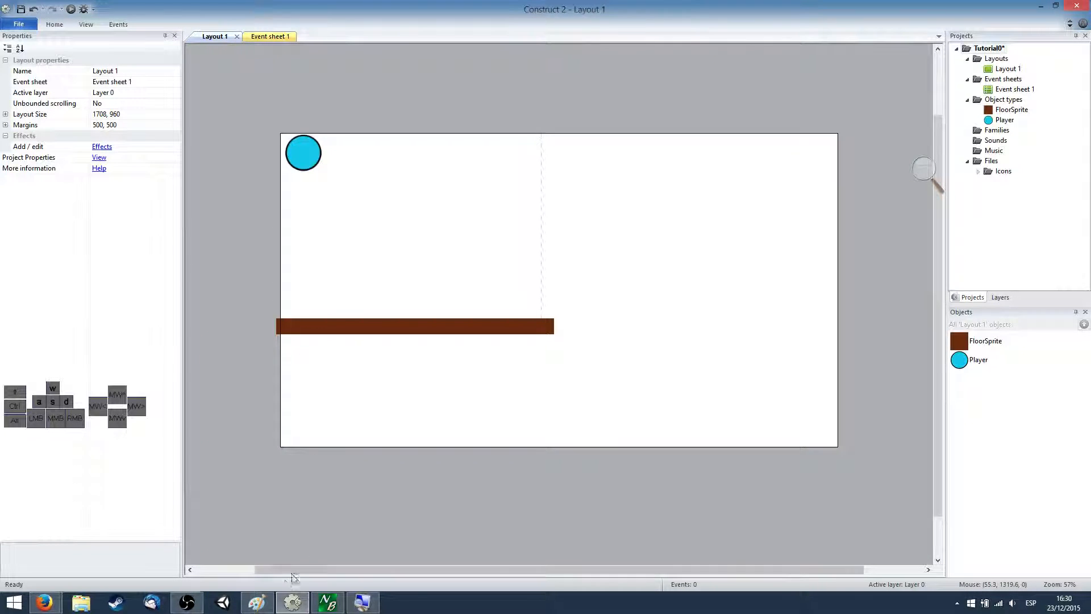
- Switch to Paint and clear the LANDSCAPE and PORTRAIT drawings from the canvas
click(259, 604)
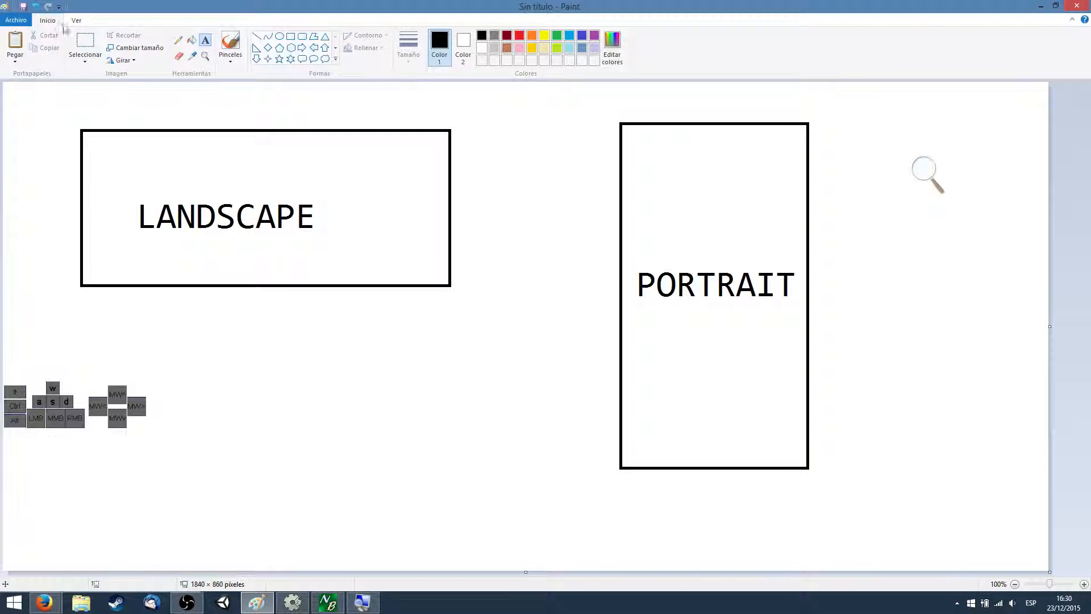
click(87, 41)
drag(58, 110, 856, 518)
key(Delete)
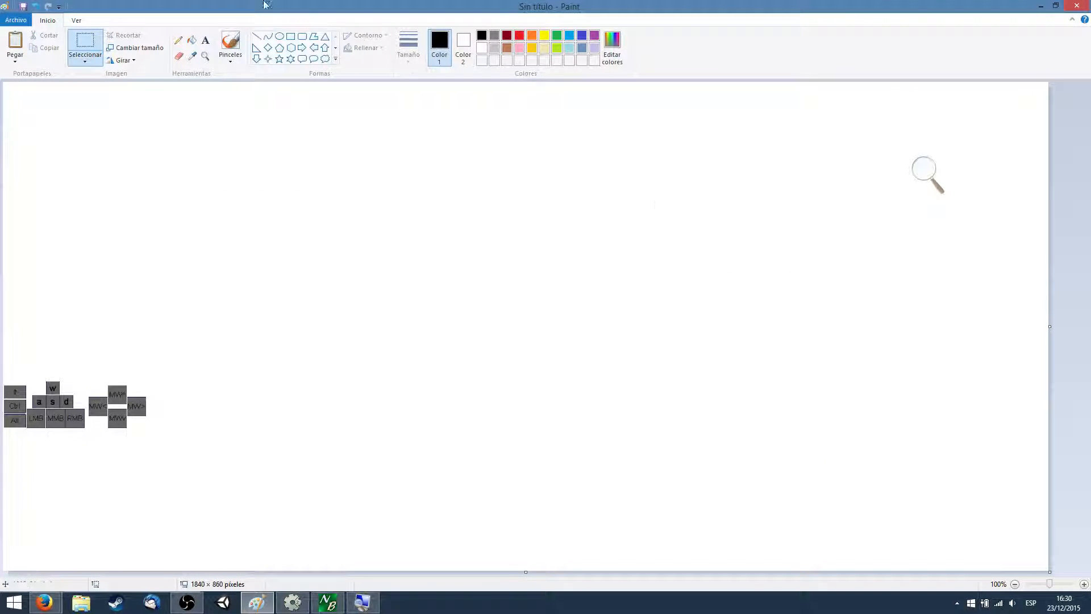
- Add the text DATA near the canvas's upper-left corner and enclose it in a black ellipse outline
click(205, 39)
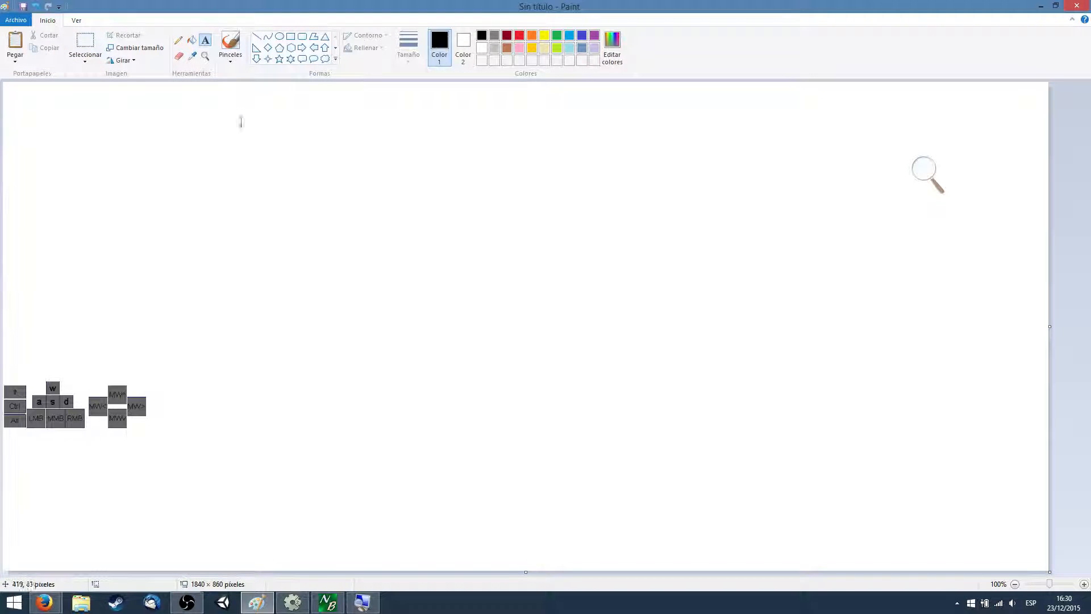
click(130, 135)
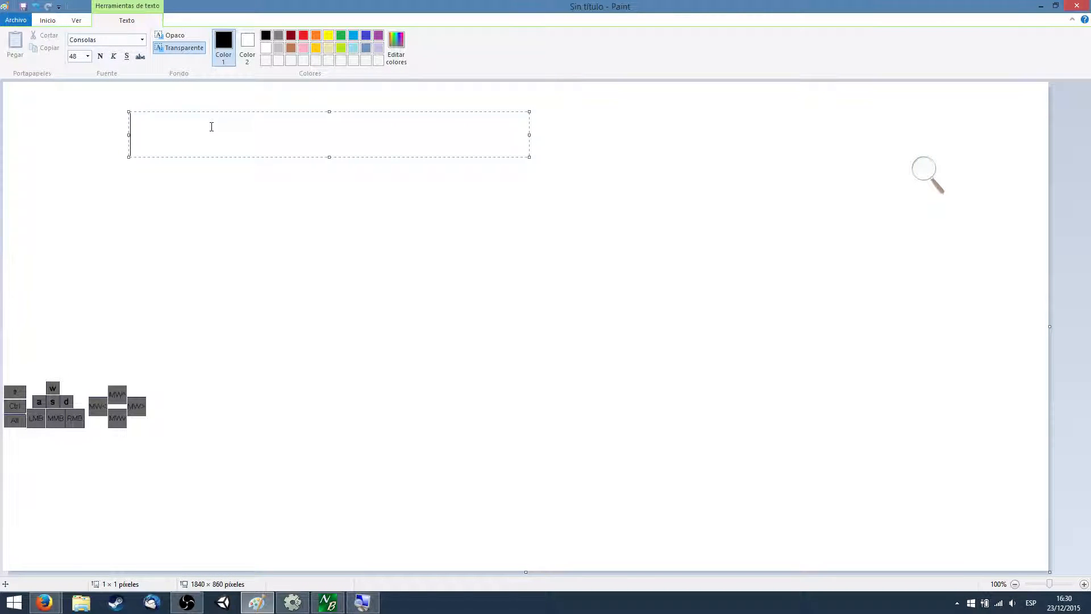
text(DATA)
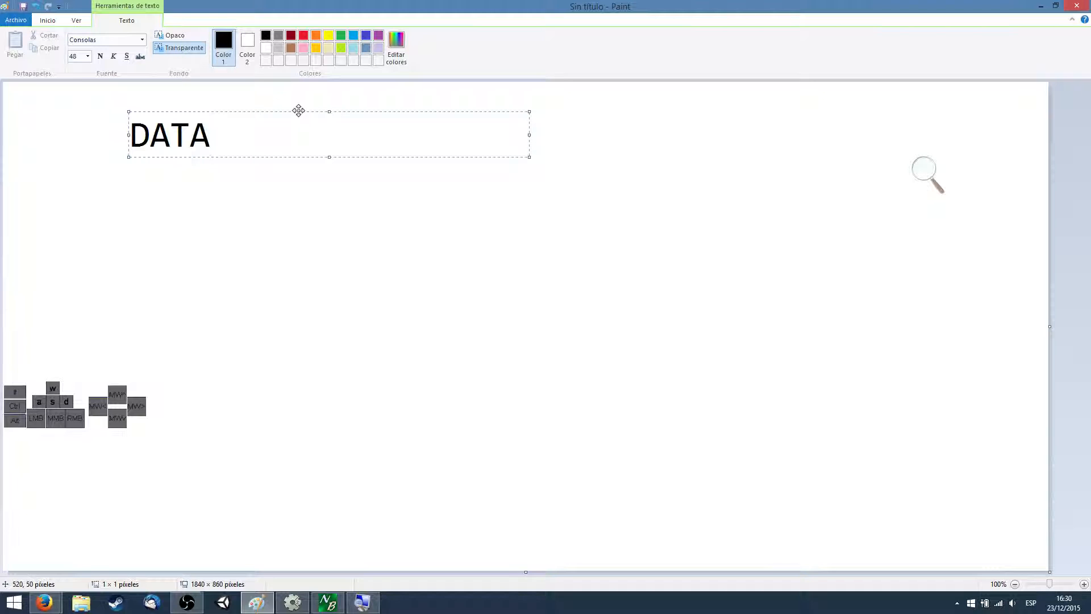
click(251, 212)
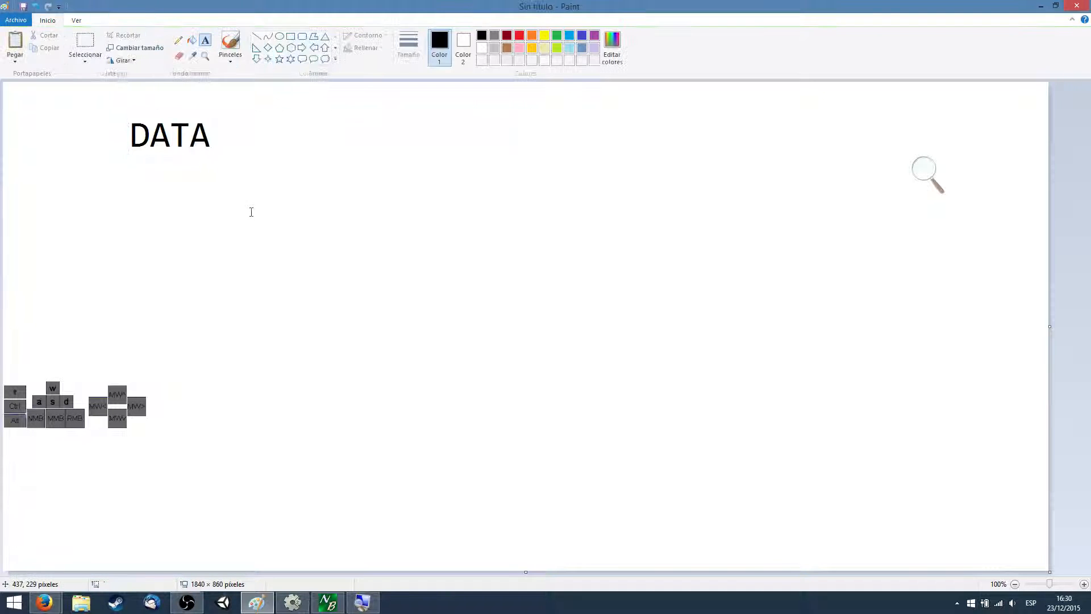
click(281, 36)
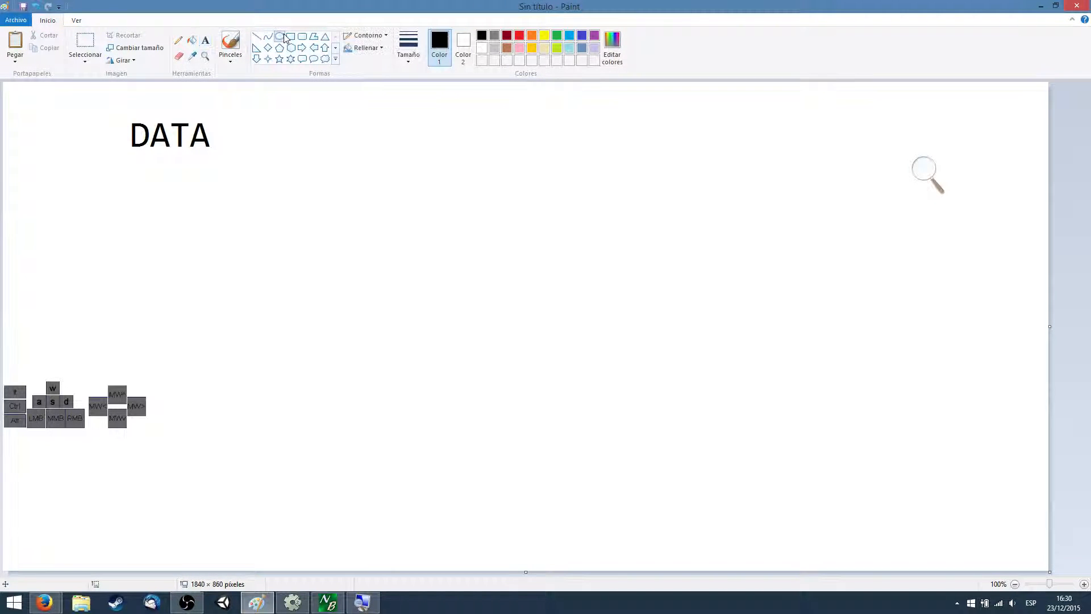
click(381, 49)
click(390, 75)
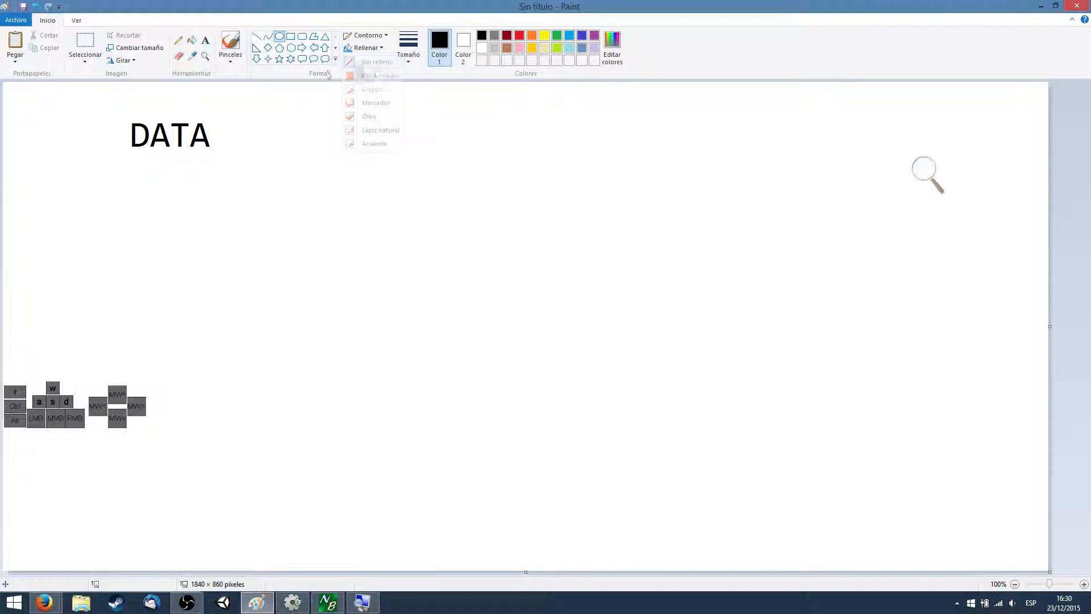
drag(98, 103, 246, 167)
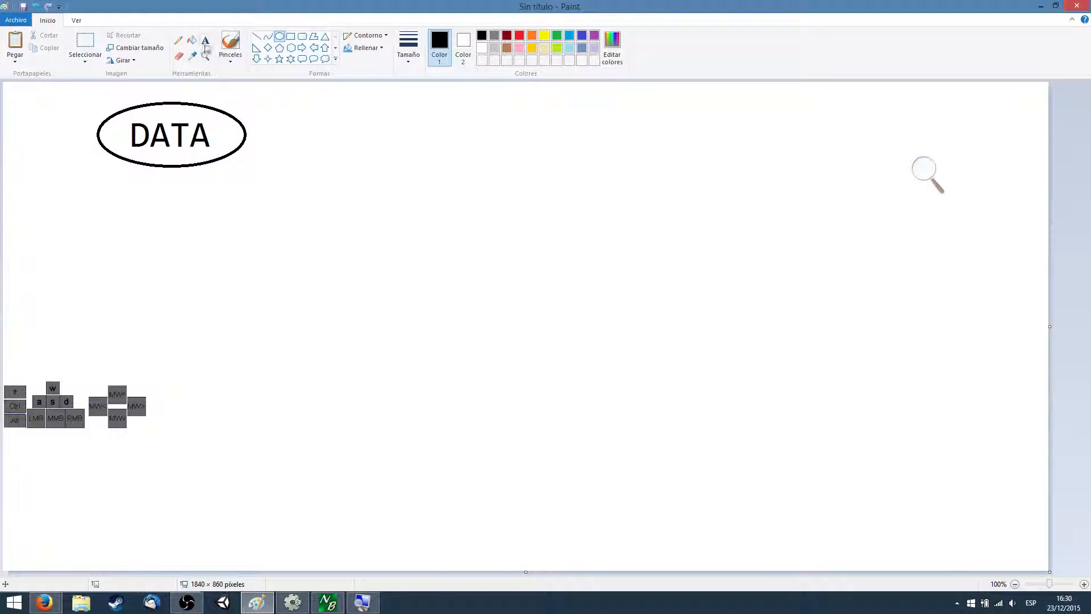
- Add the text ACTIONS below the DATA ellipse and enclose it in its own black ellipse
click(205, 41)
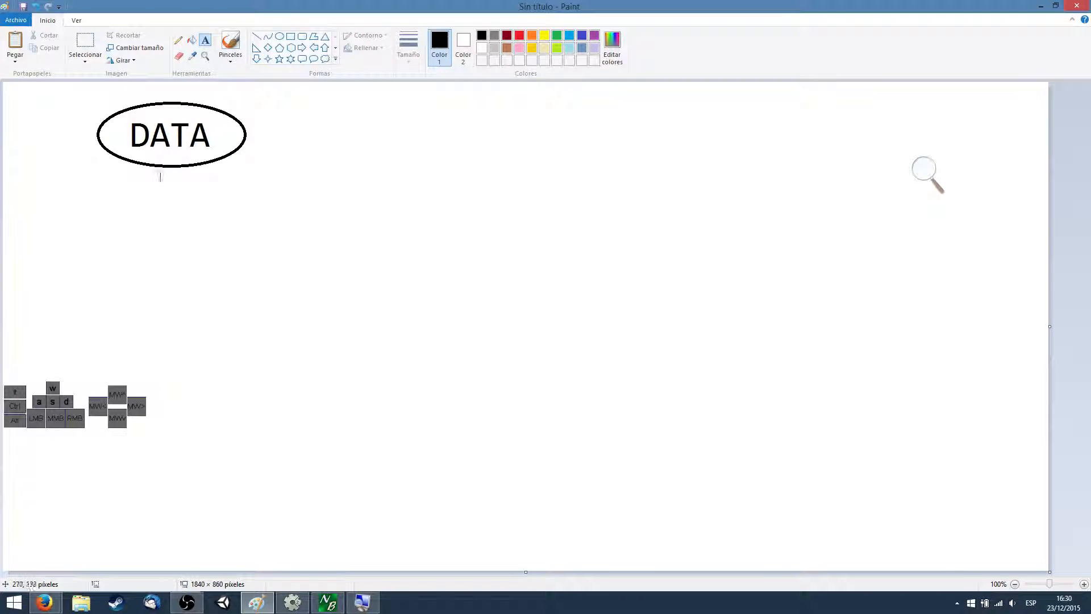
click(106, 272)
text(ACTIONS)
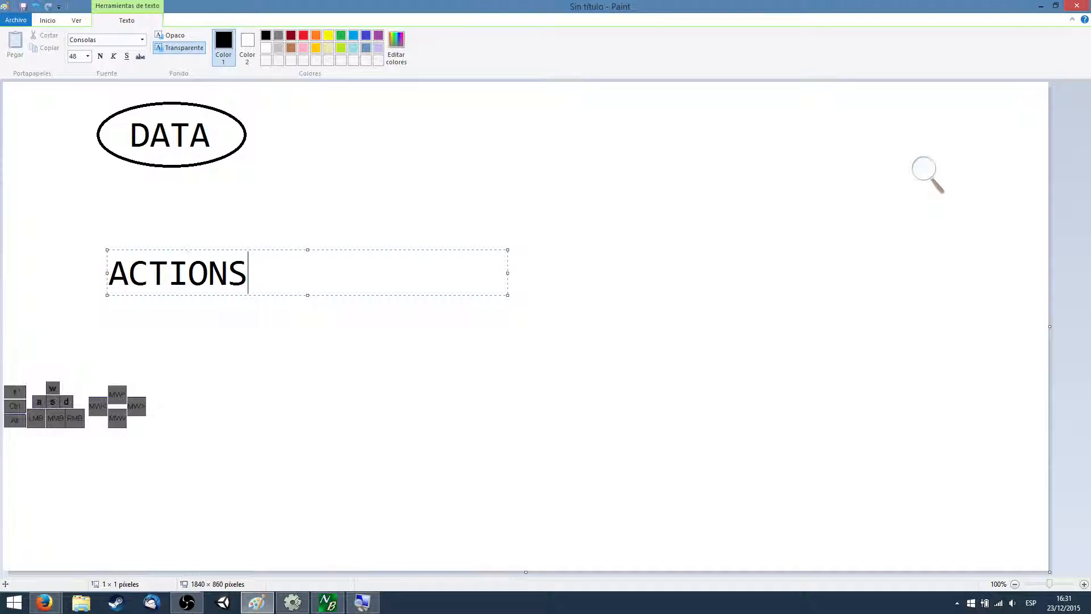
click(190, 177)
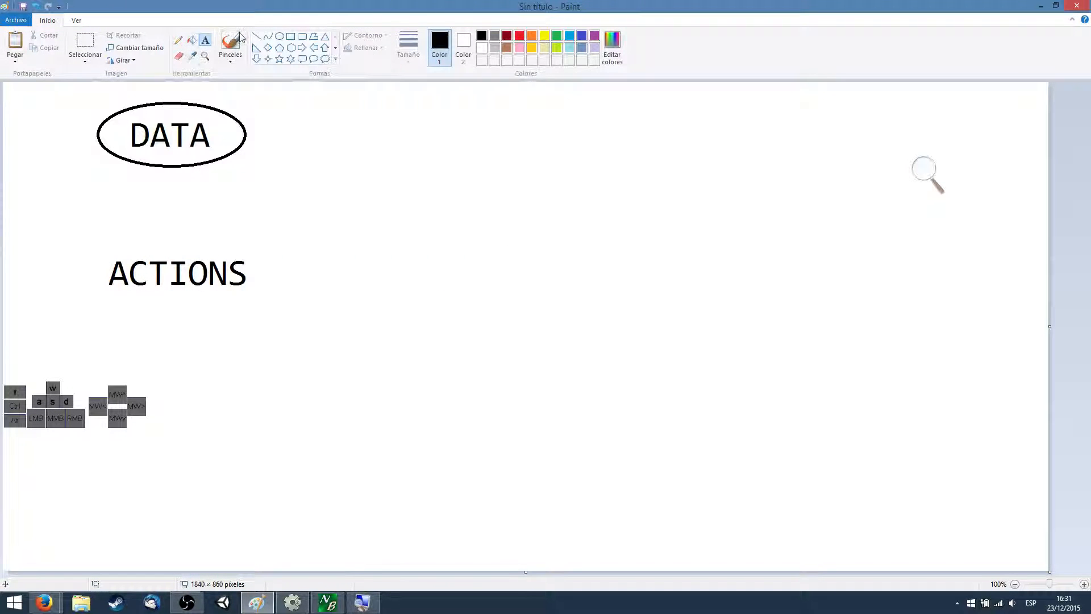
click(279, 36)
drag(73, 231, 281, 308)
click(301, 177)
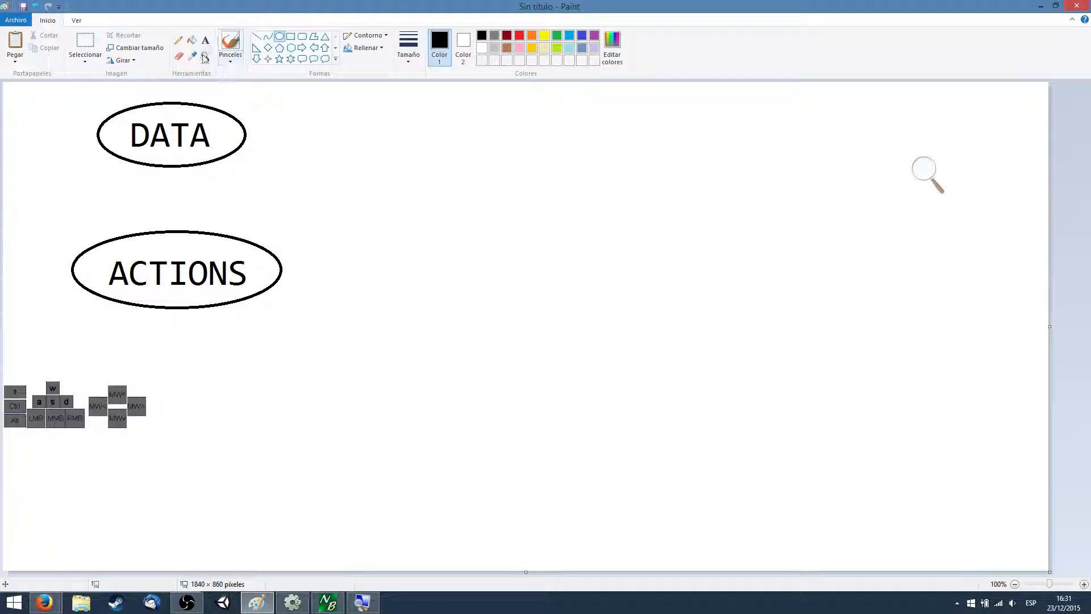
- Draw a downward block arrow about 47 × 118 pixels from DATA to ACTIONS, and a similar upward arrow beside it
click(257, 36)
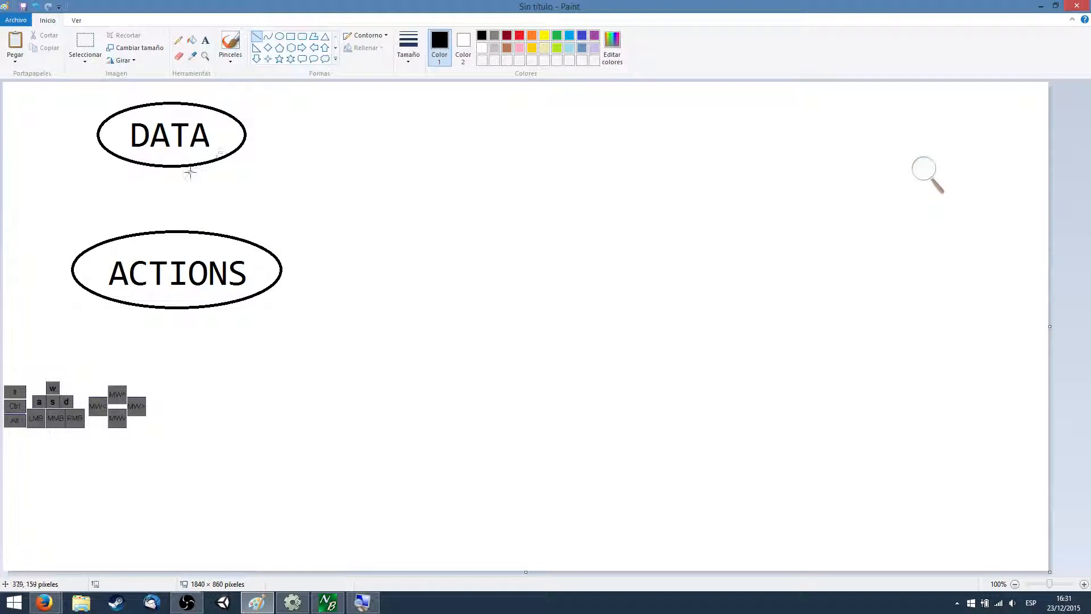
click(256, 58)
drag(163, 164, 192, 168)
key(ctrl+z)
click(324, 47)
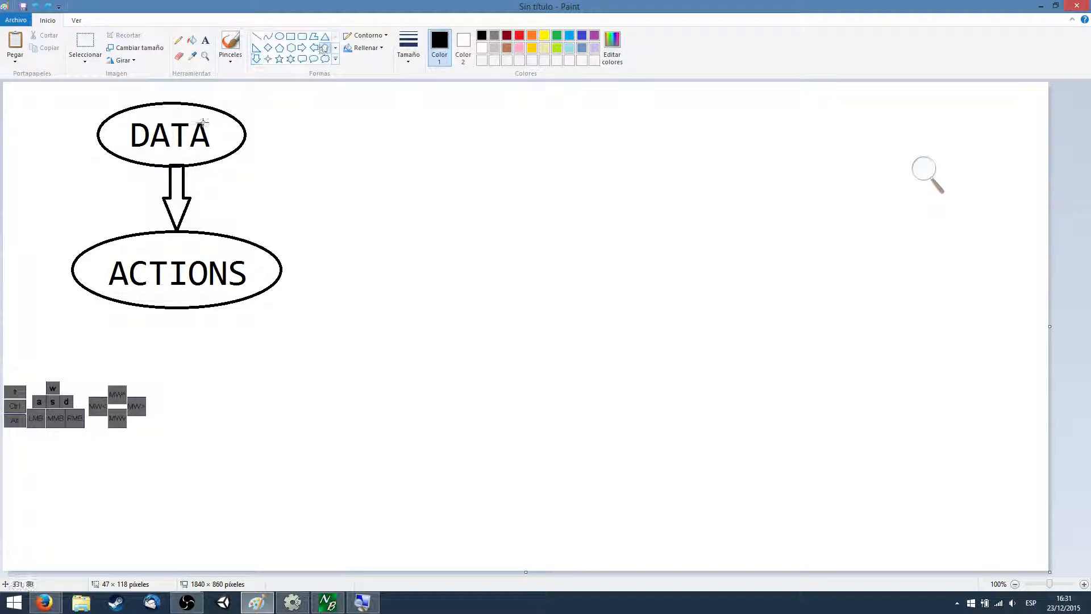
drag(203, 167, 232, 231)
click(310, 175)
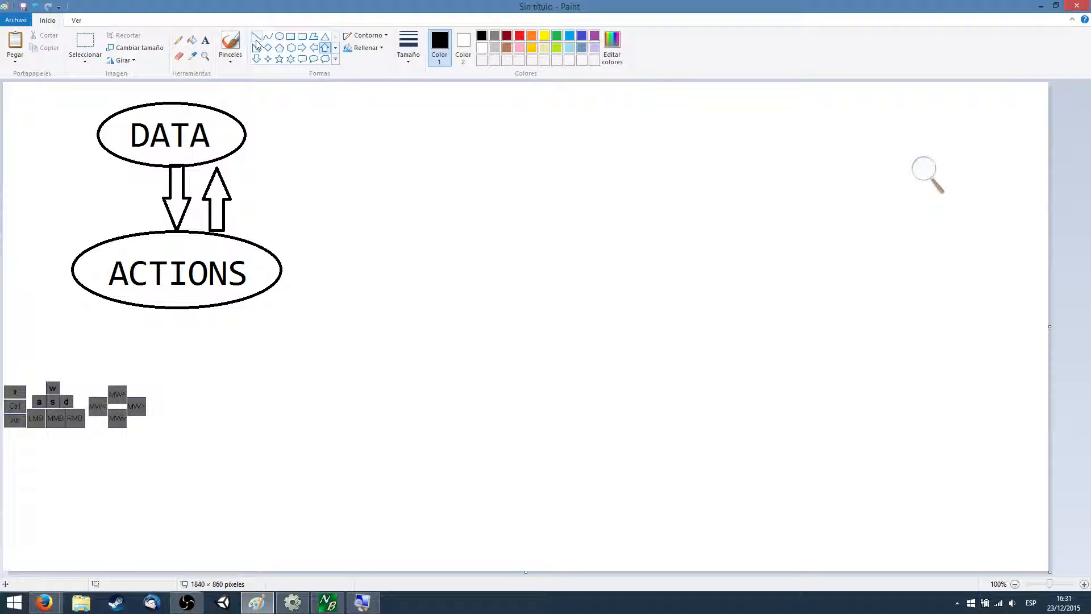
- Draw a block arrow about 256 × 182 pixels pointing left at the ACTIONS ellipse and add the text EVENTS beyond its tail
click(313, 47)
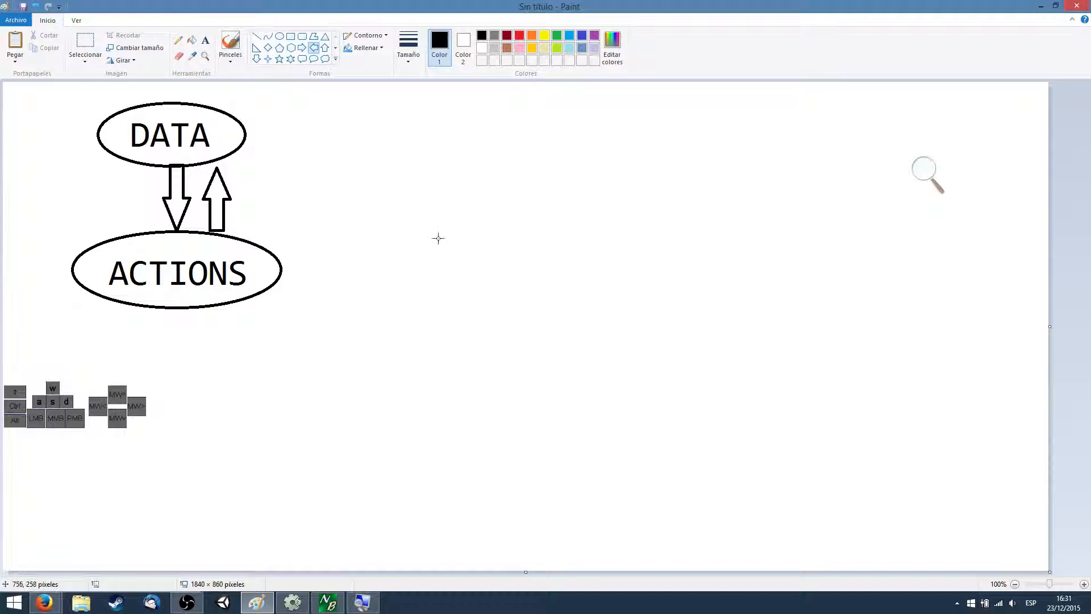
drag(431, 222, 283, 324)
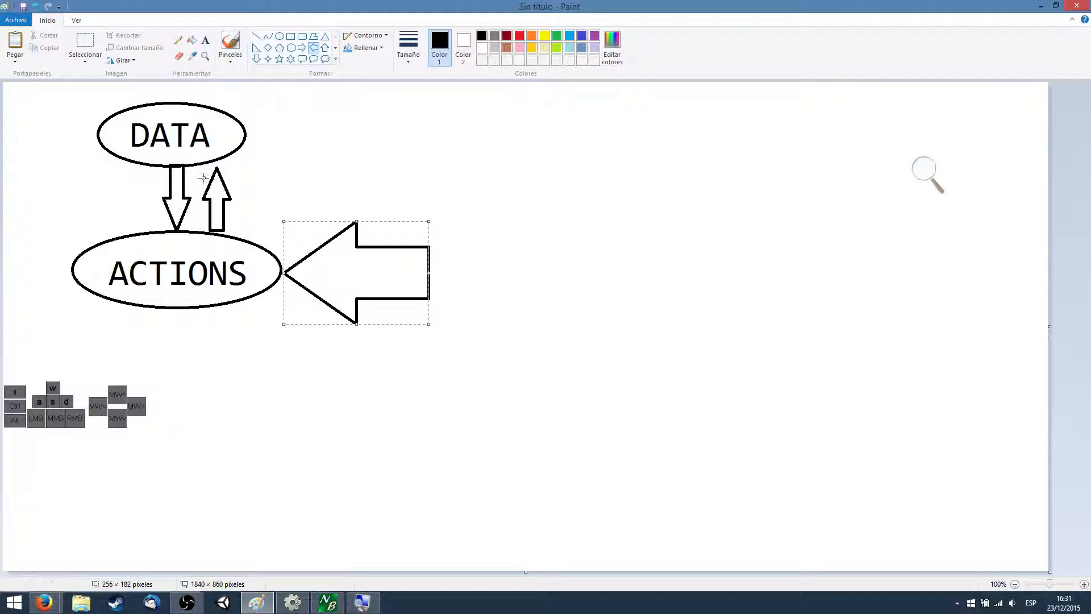
click(205, 40)
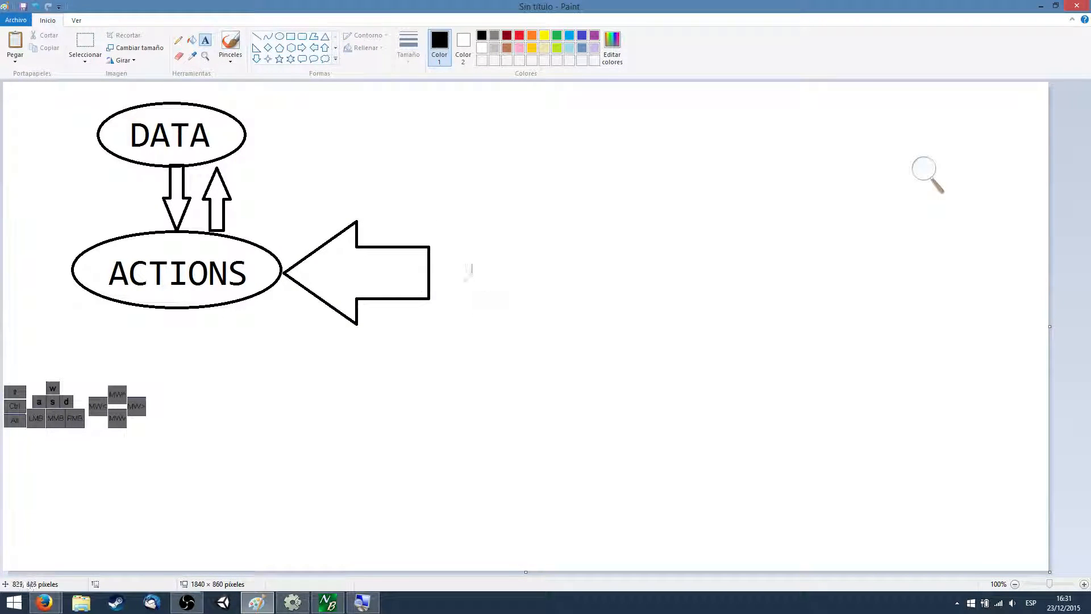
click(467, 241)
text(EVENTS)
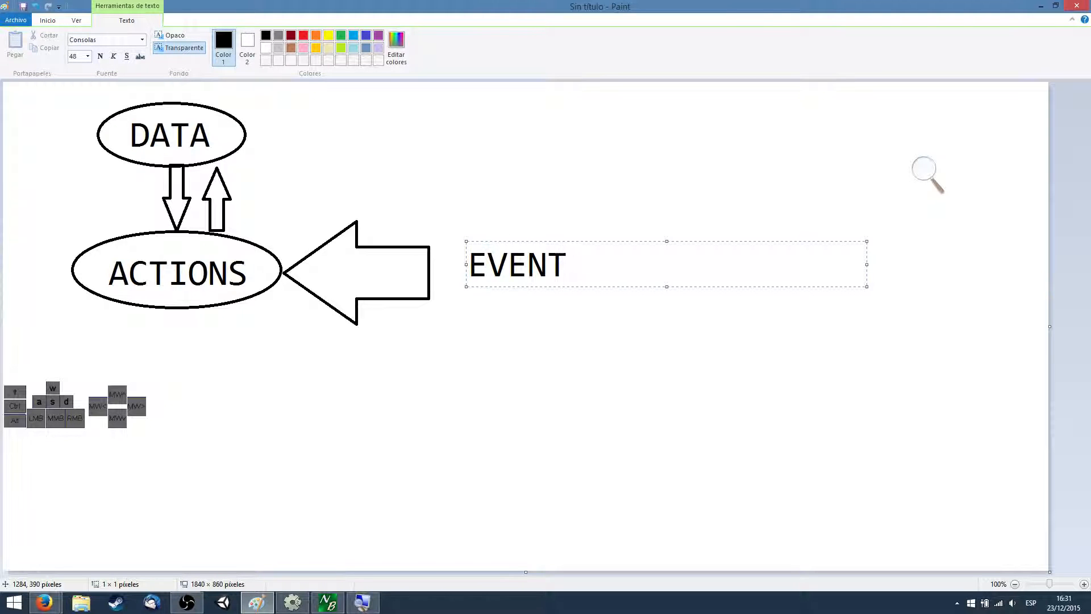